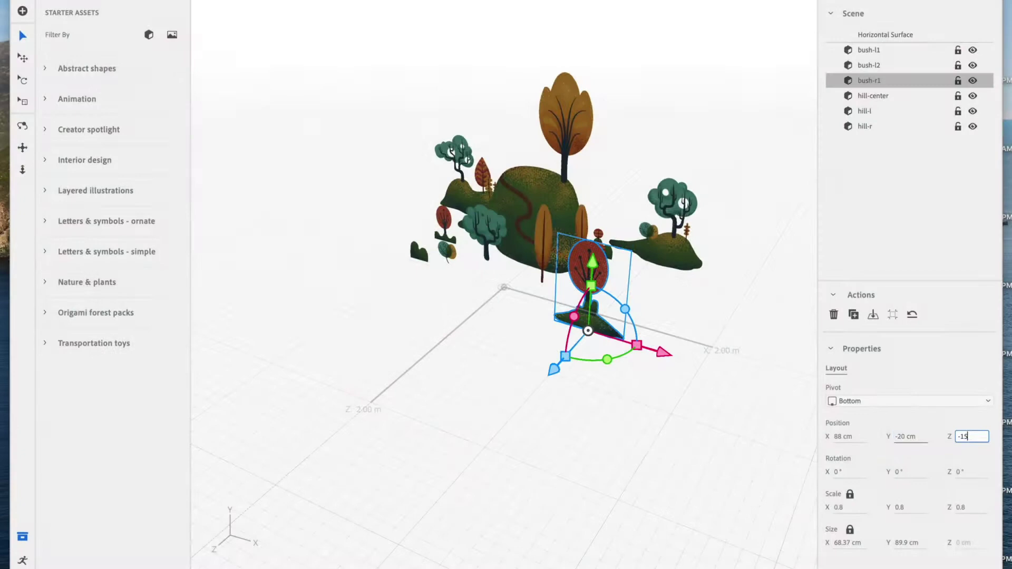
Select bush-r2 and enter its new Position value near the right hill.
left_click(896, 95)
left_click(849, 437)
key("Tab")
key("Tab")
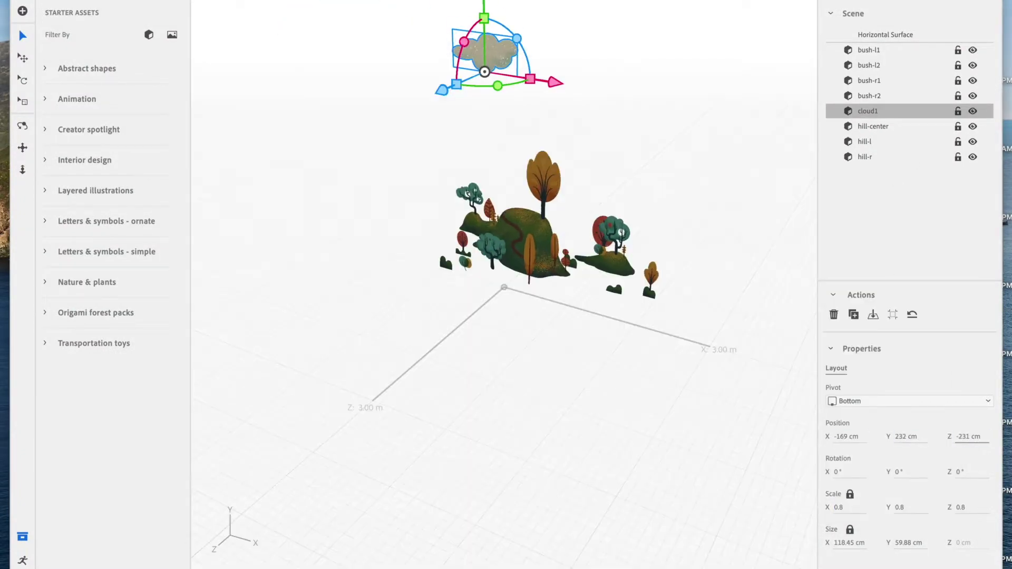
Set cloud3's X position to 16.
left_click(840, 507)
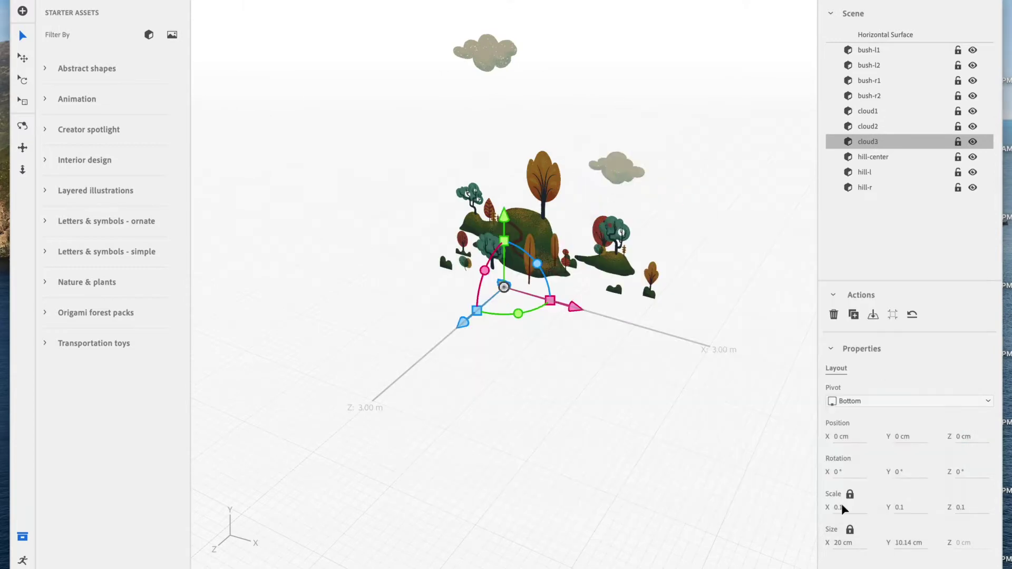
left_click(849, 437)
type("16")
key("Return")
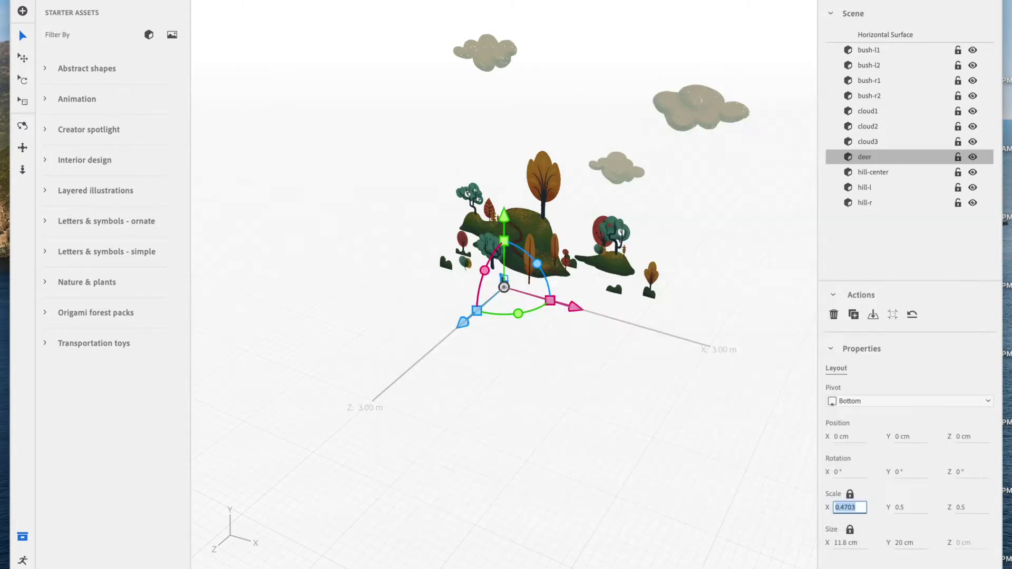
Enter the deer's position values -11, -39 and -20.
left_click(848, 437)
type("-11")
key("Tab")
key("Tab")
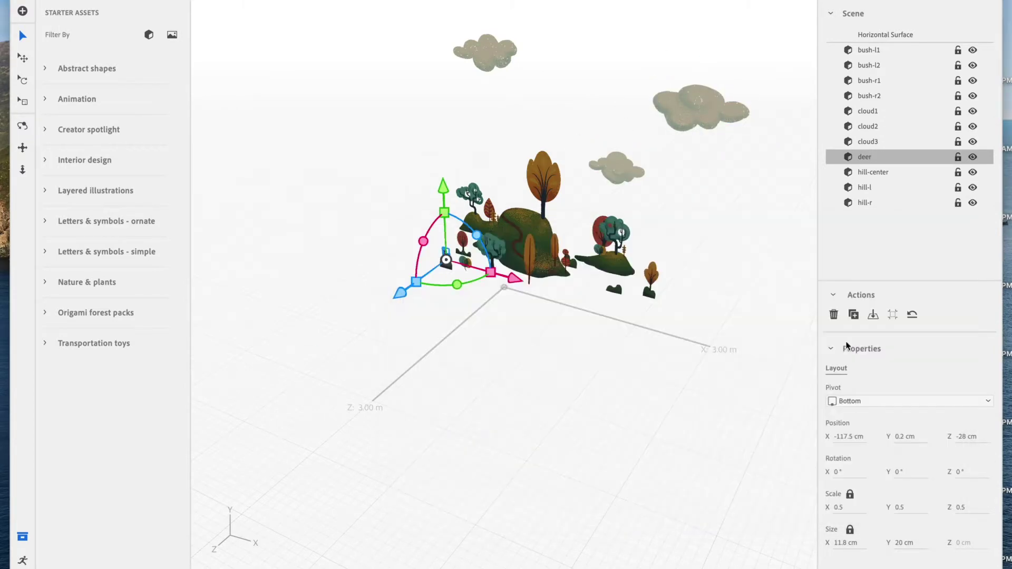
type("-39")
key("Tab")
type("-20")
Position the fox at X 52.5 and fox-den at Z -115.5 with the remaining values.
key("Tab")
type("-")
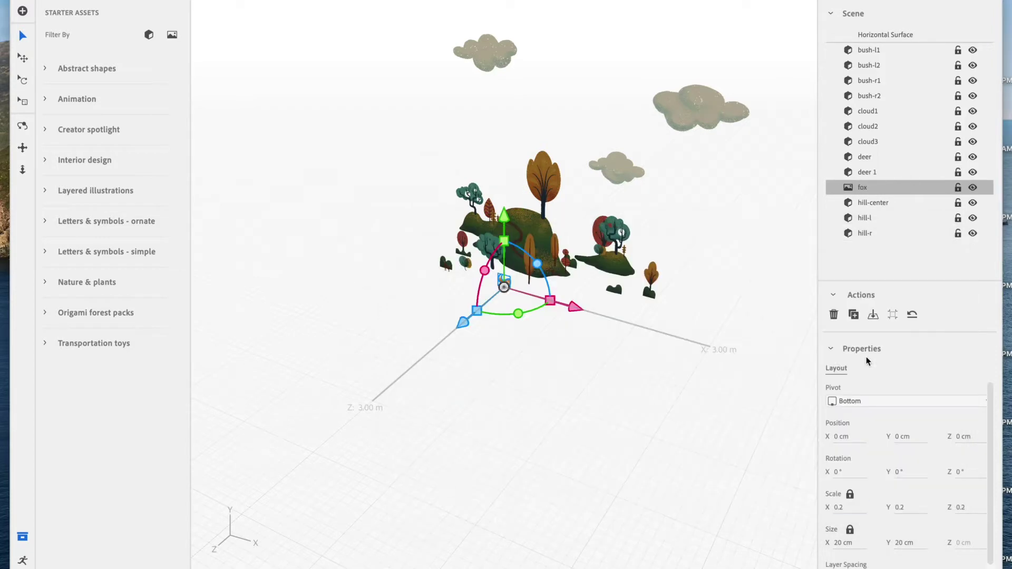
left_click(849, 437)
type("52.5")
key("Tab")
type("-18")
key("Tab")
type("-146")
key("Return")
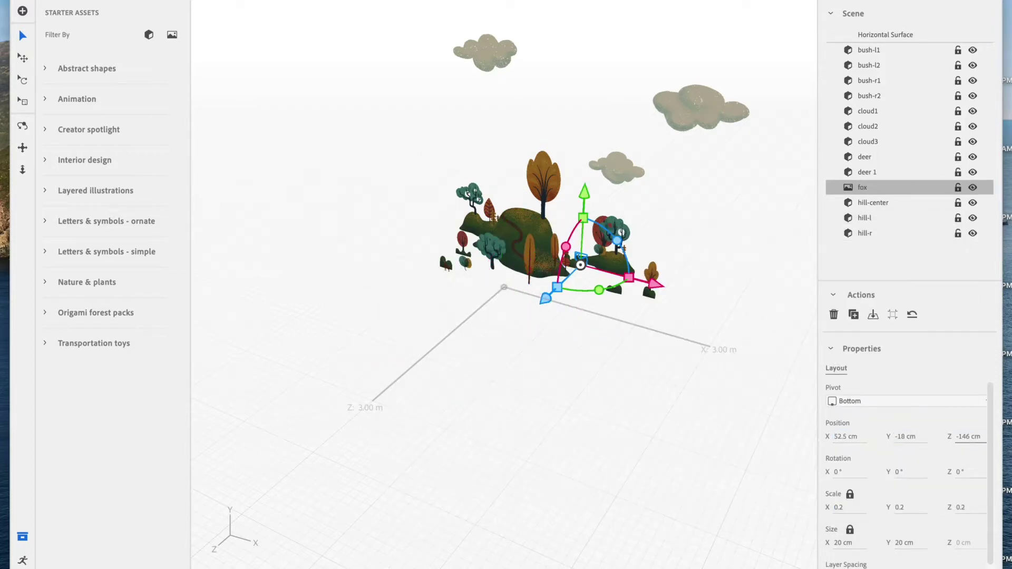
type("142")
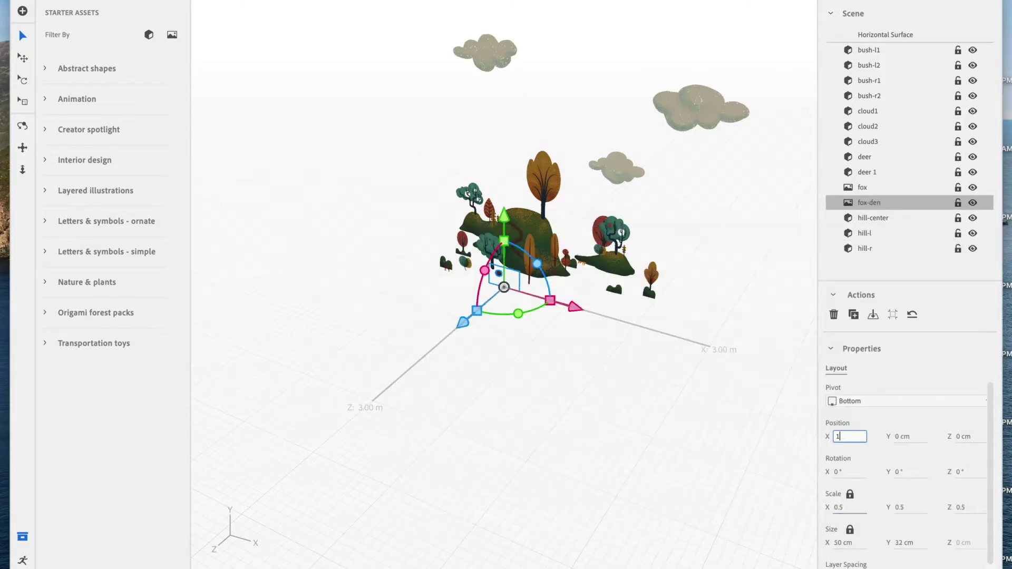
key("Tab")
type("-10")
key("Tab")
type("-115.5")
key("Return")
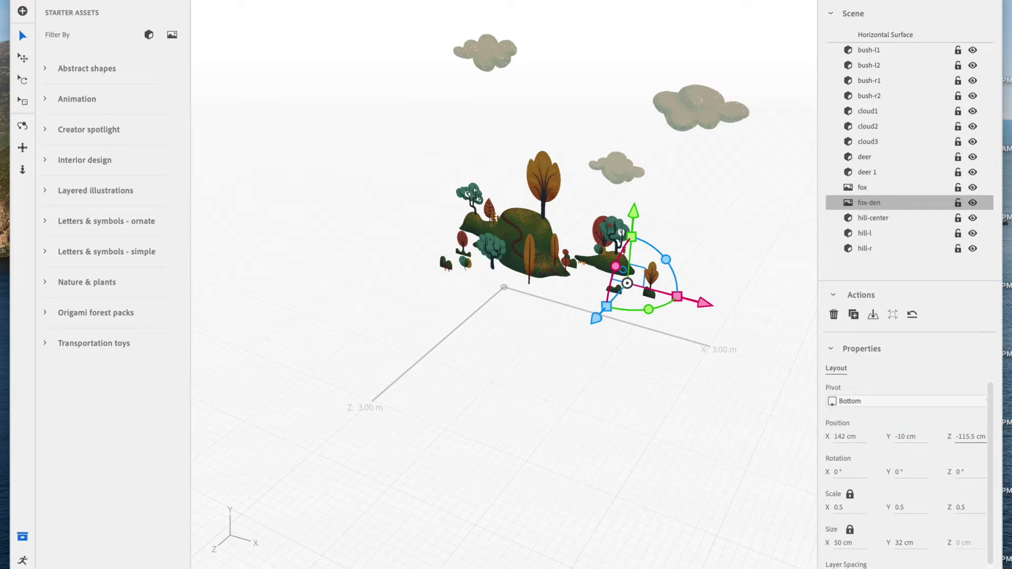
Select the right, left and center hills to check their positions.
left_click(864, 249)
left_click(865, 233)
left_click(849, 437)
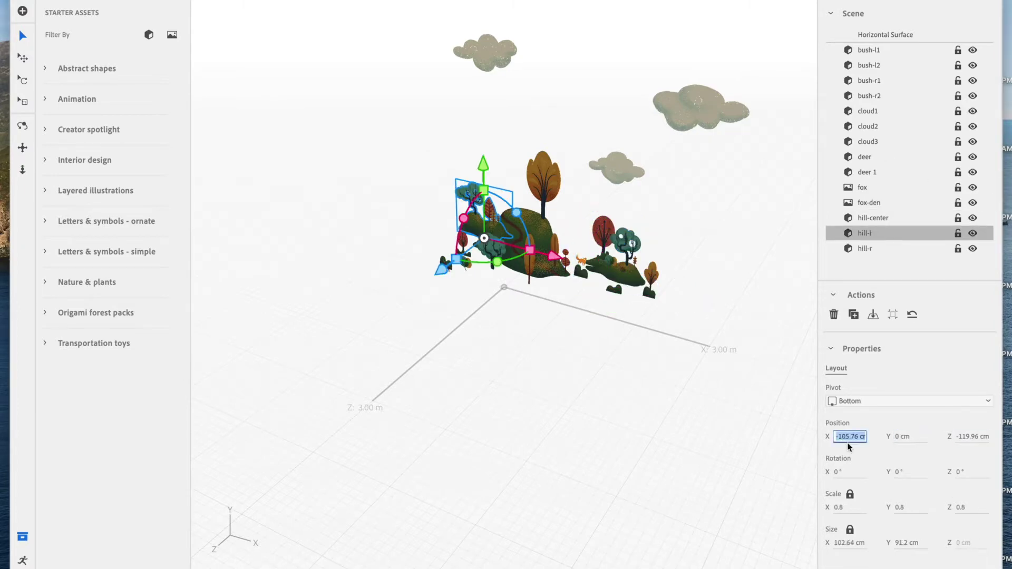
left_click(558, 267)
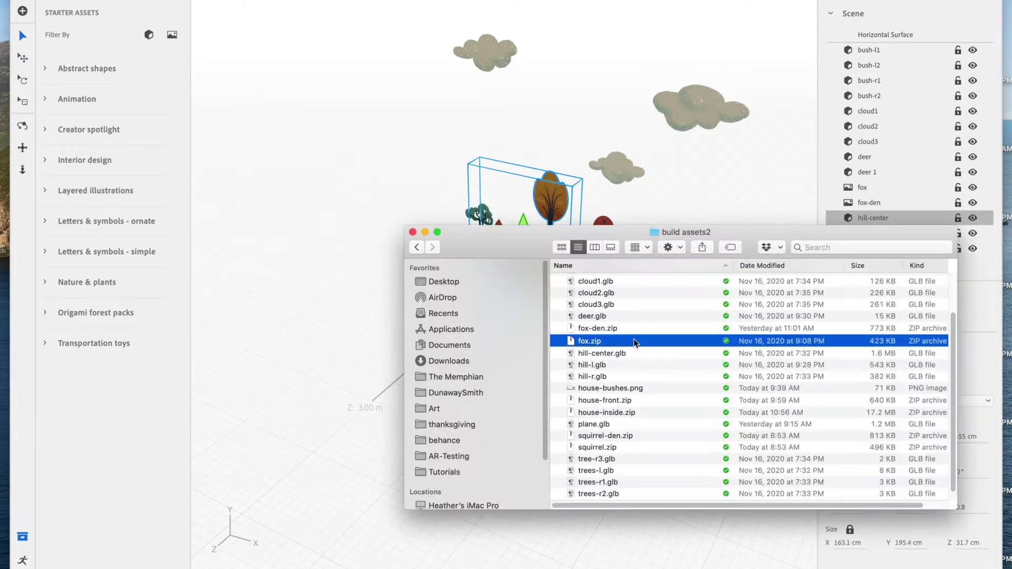
Import house-inside, squirrel-den and tree-r3 and edit their X and Z positions.
double_click(599, 413)
left_click(970, 436)
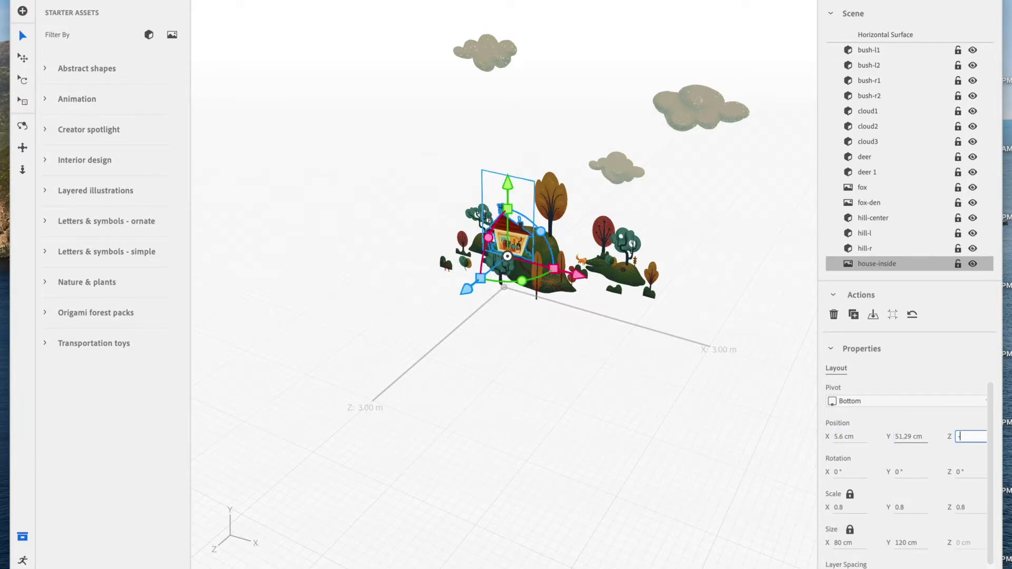
left_click(847, 436)
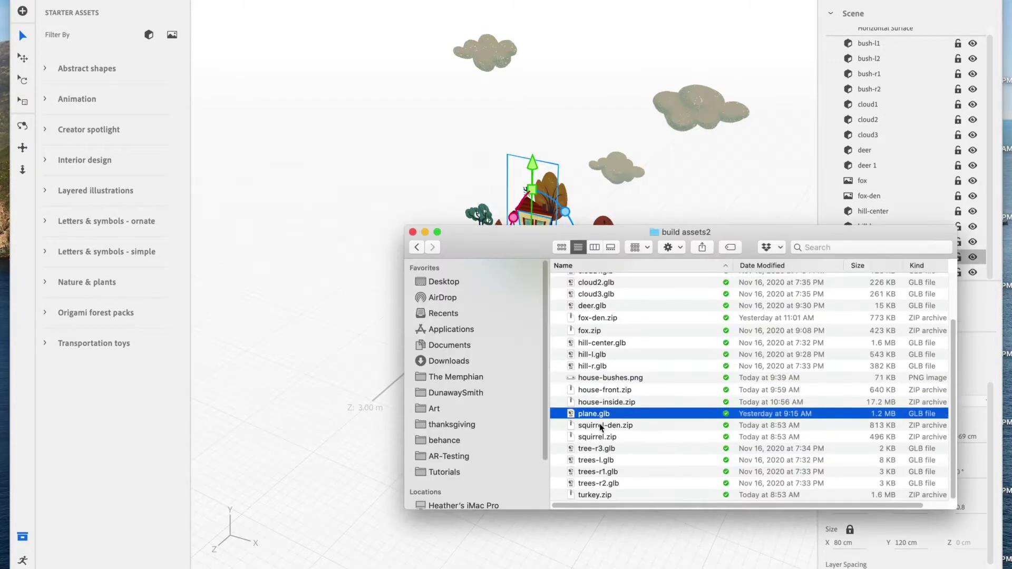
double_click(601, 425)
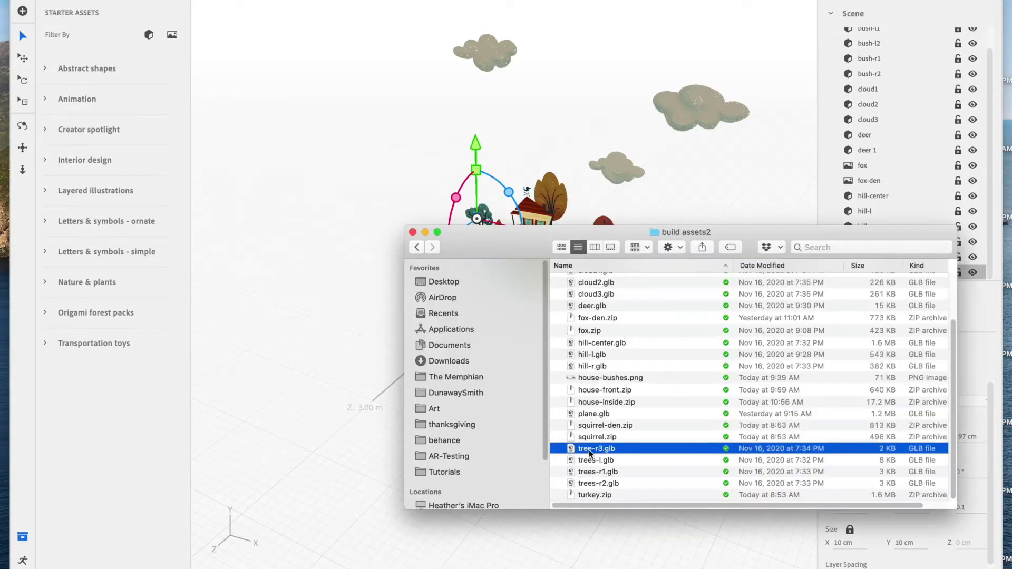
double_click(599, 450)
left_click(972, 437)
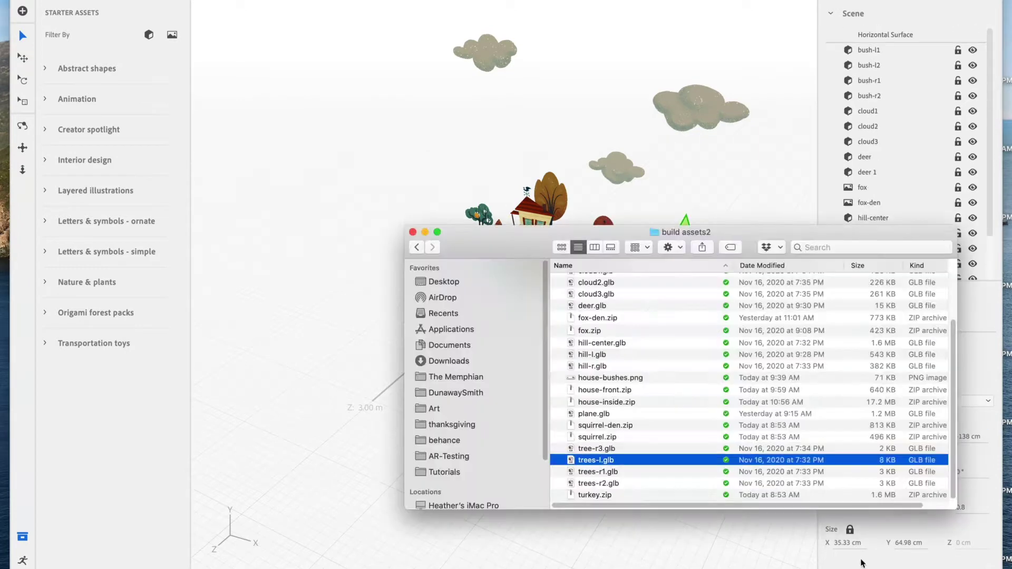
Import two cone trees and enter position values 69.5 and -30.
double_click(590, 456)
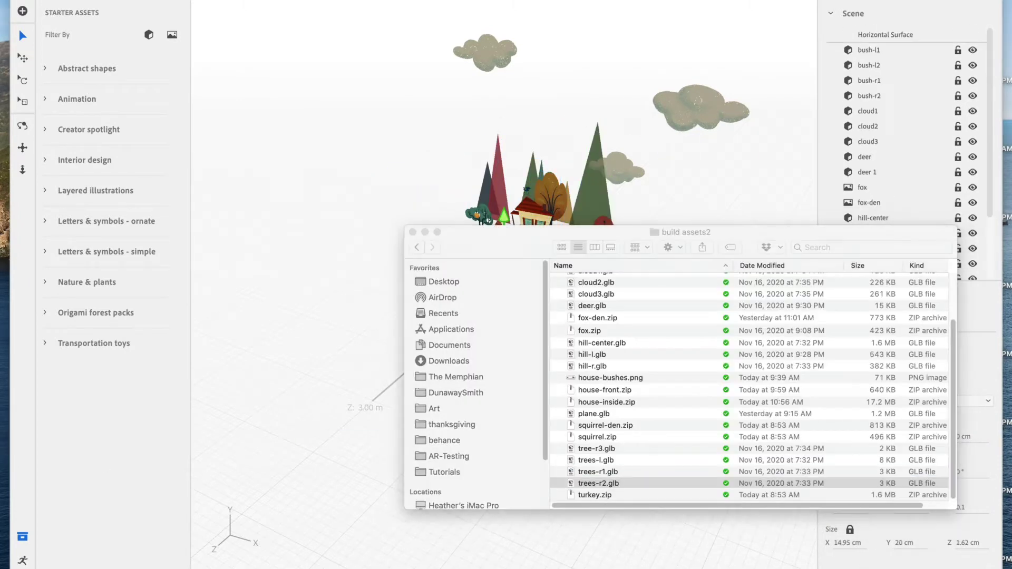
double_click(601, 538)
left_click(846, 436)
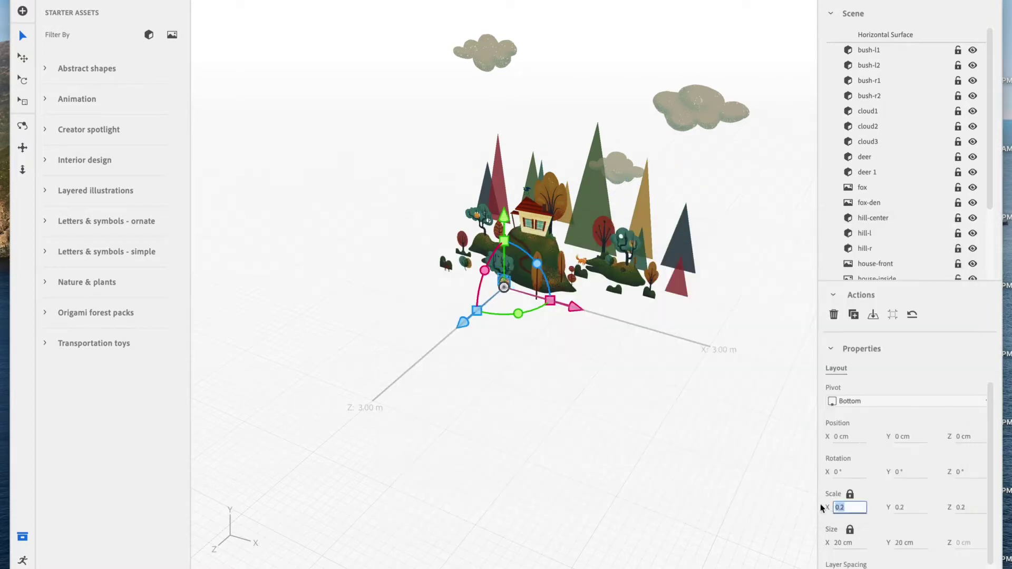
left_click(846, 437)
type("69.5")
key("Tab")
type("-30")
key("Tab")
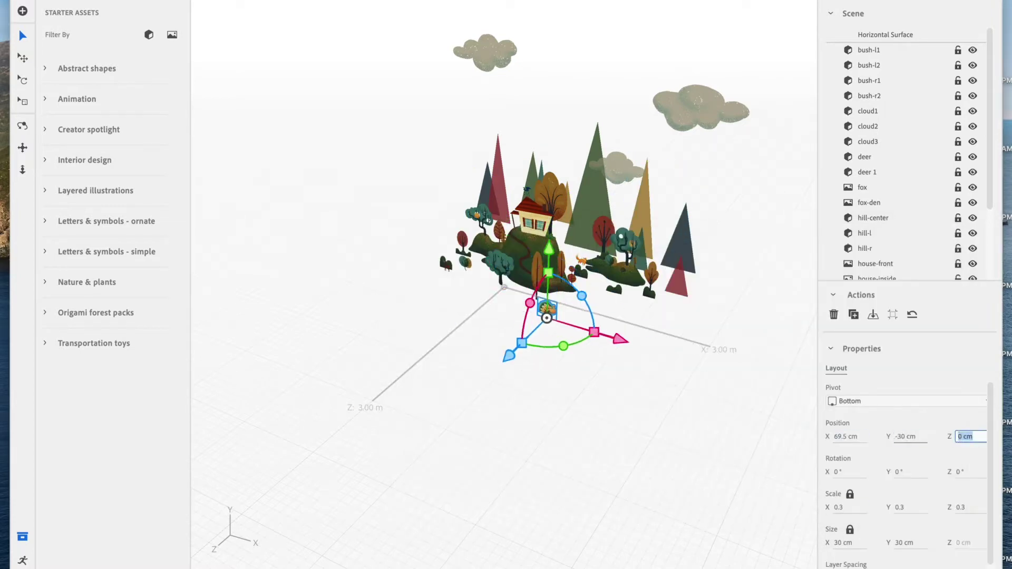
Import the banner plane and the squirrel, scaling the squirrel to 0.15.
left_click(597, 443)
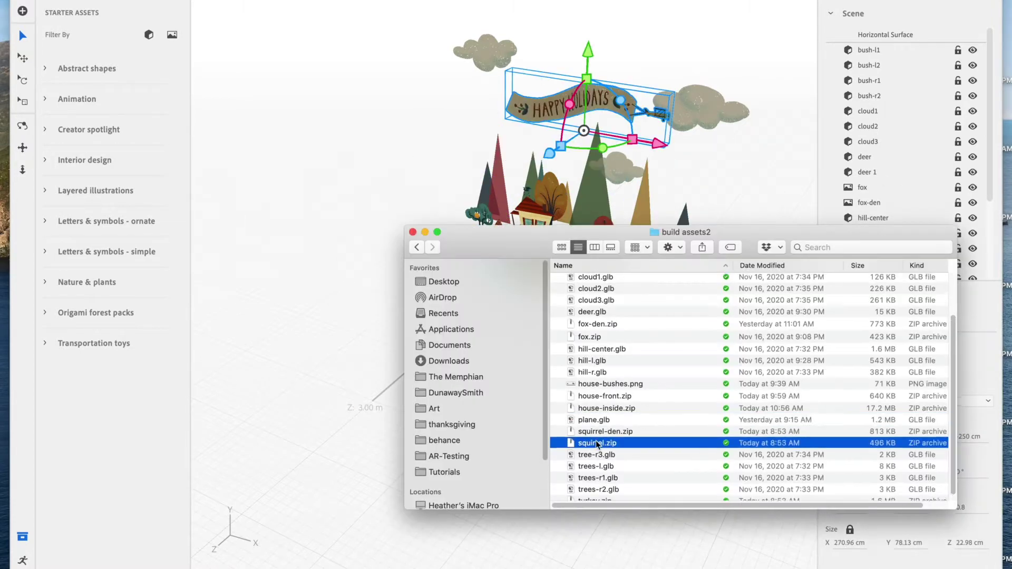
double_click(598, 443)
left_click(839, 508)
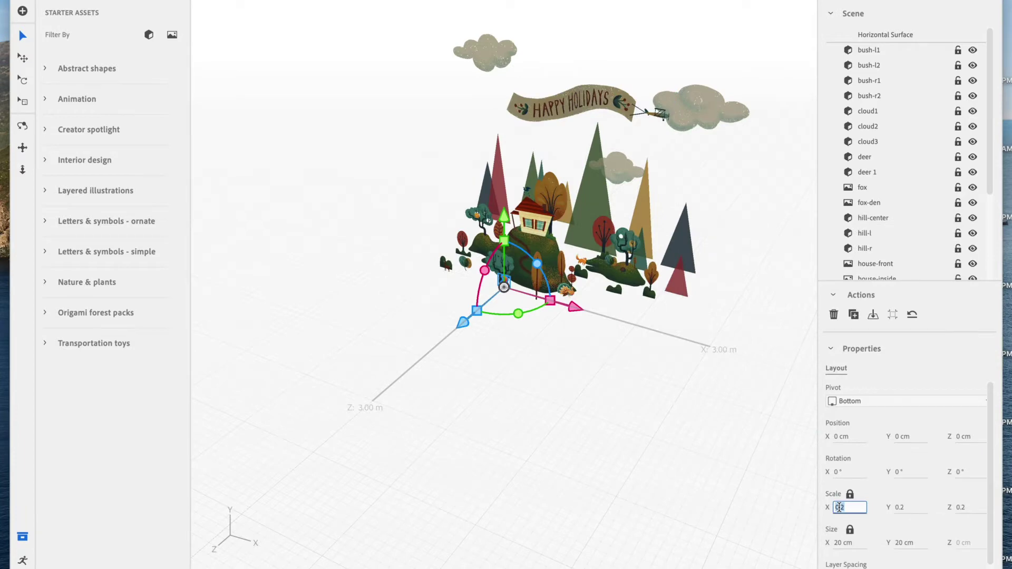
type(".15")
key("Return")
Place the squirrel at X -38, Y 29, Z -43 cm.
left_click(844, 436)
key("BackSpace")
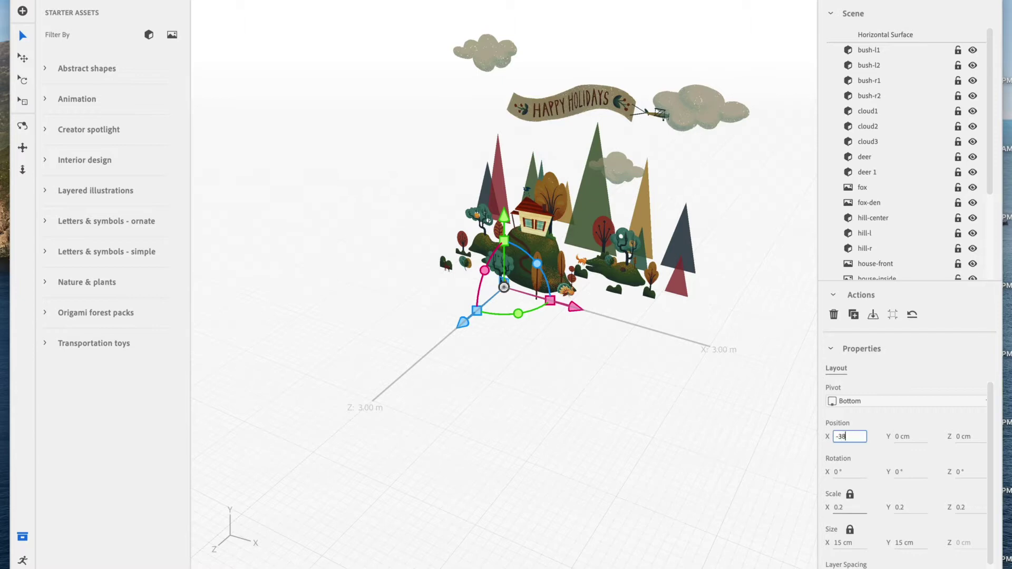
type("-38")
key("Return")
left_click(904, 436)
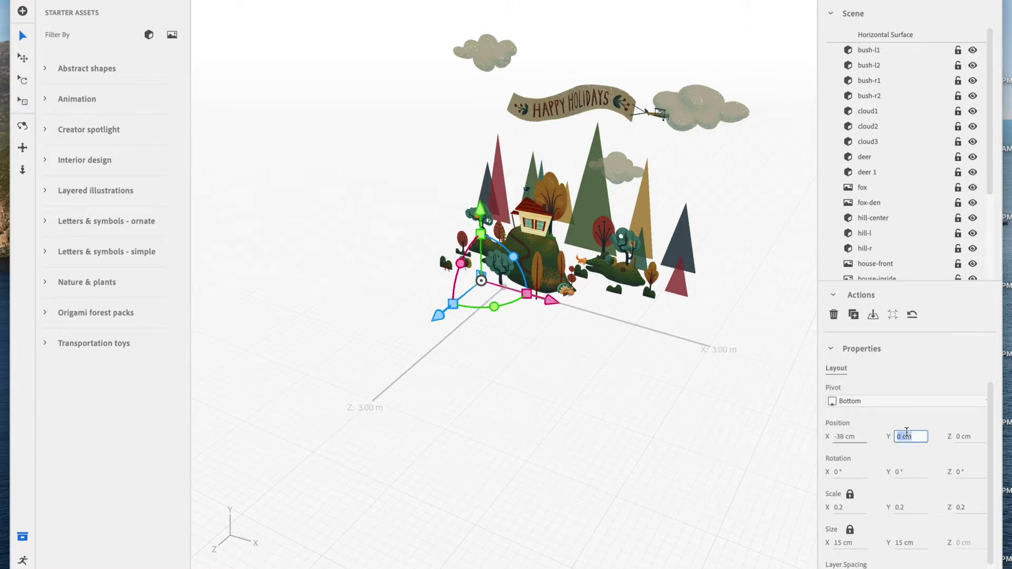
type("29")
key("Return")
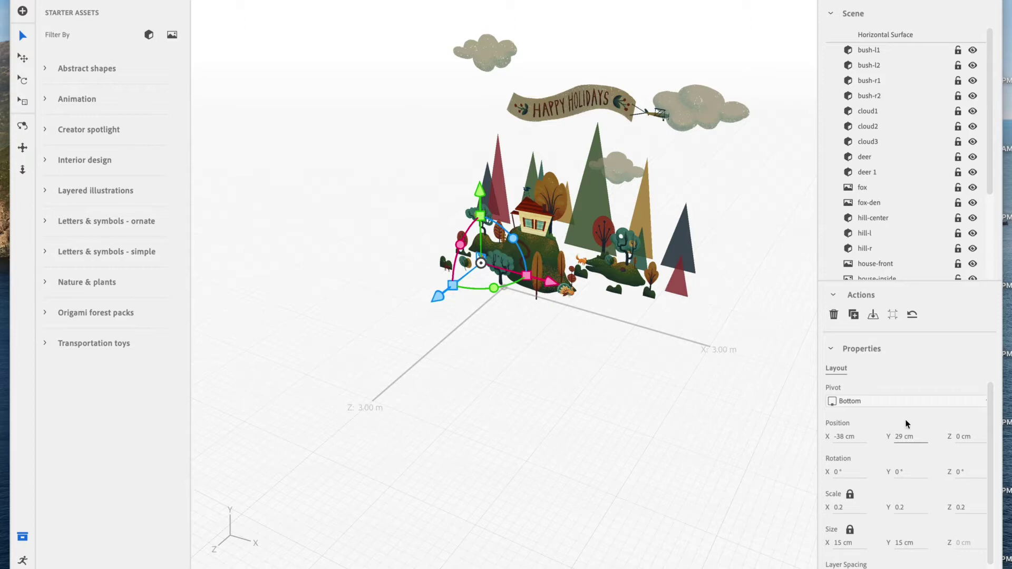
left_click(965, 439)
type("-43")
key("Return")
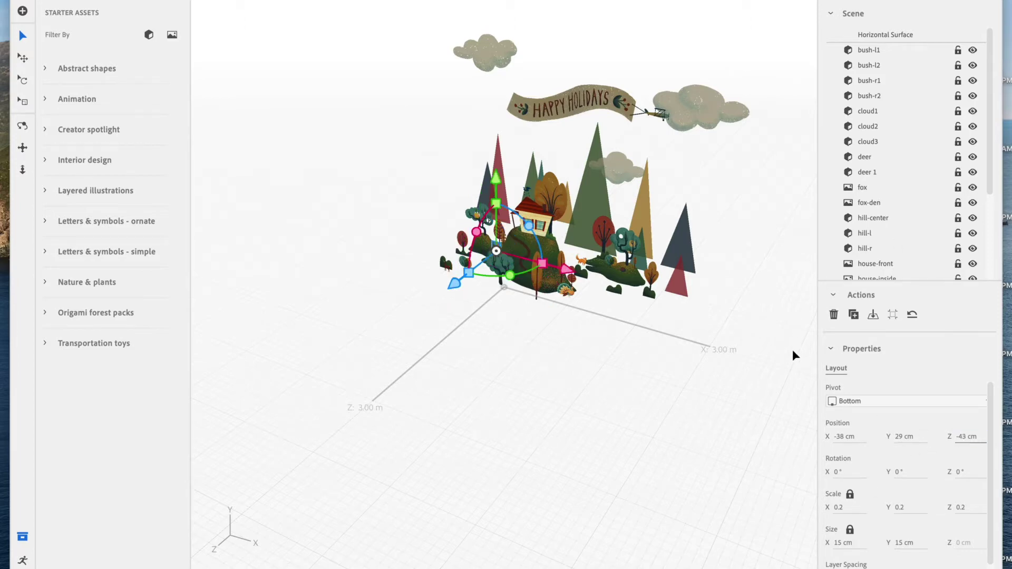
Give the squirrel a Start trigger with a Play images action looping infinitely.
left_click(24, 562)
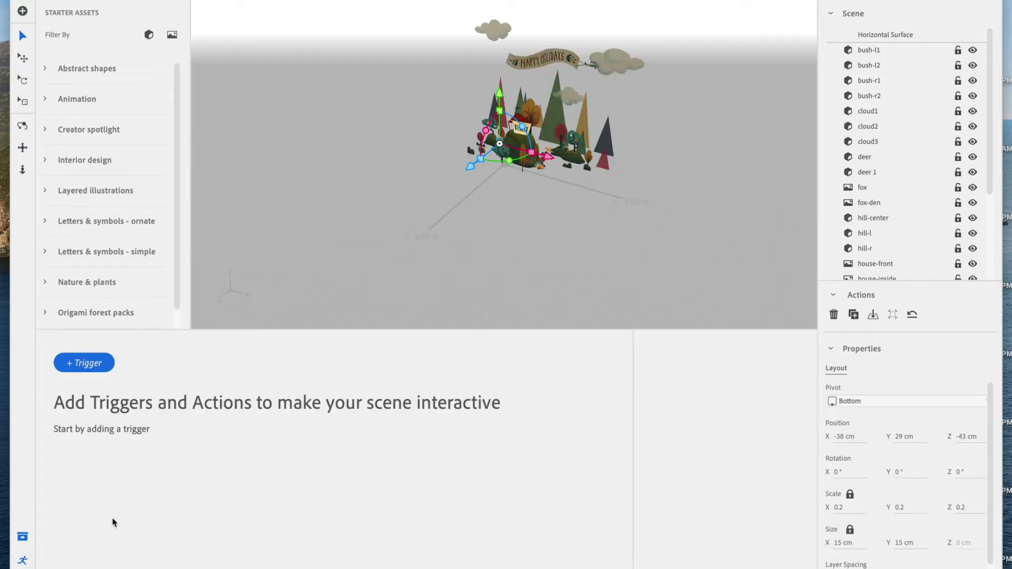
left_click(100, 365)
key("Return")
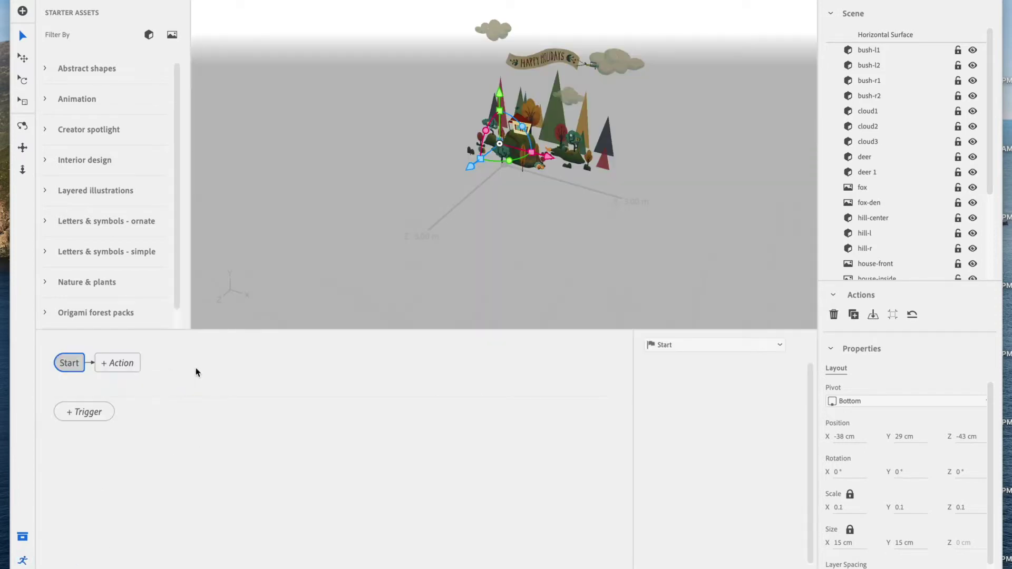
left_click(114, 372)
left_click(138, 403)
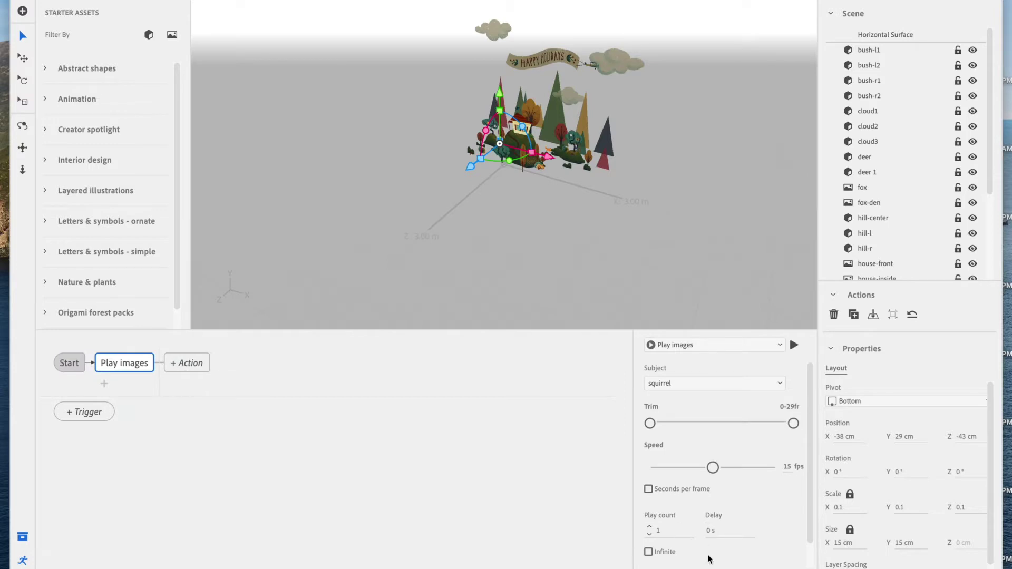
left_click(649, 552)
scroll(917, 189, "down", 5)
Review the squirrel's behaviour, close the panel and duplicate the squirrel.
left_click(903, 196)
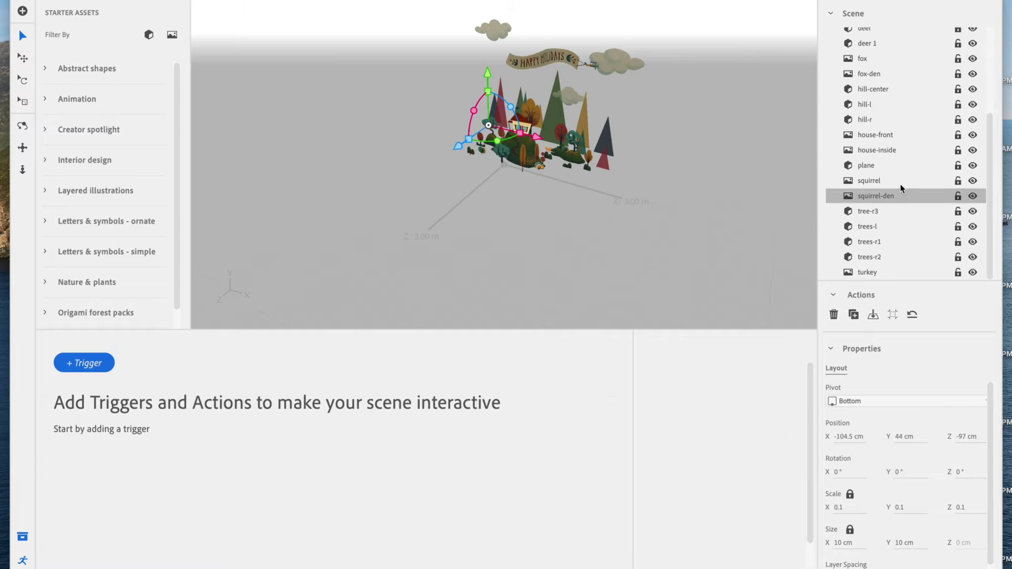
left_click(902, 181)
left_click(23, 560)
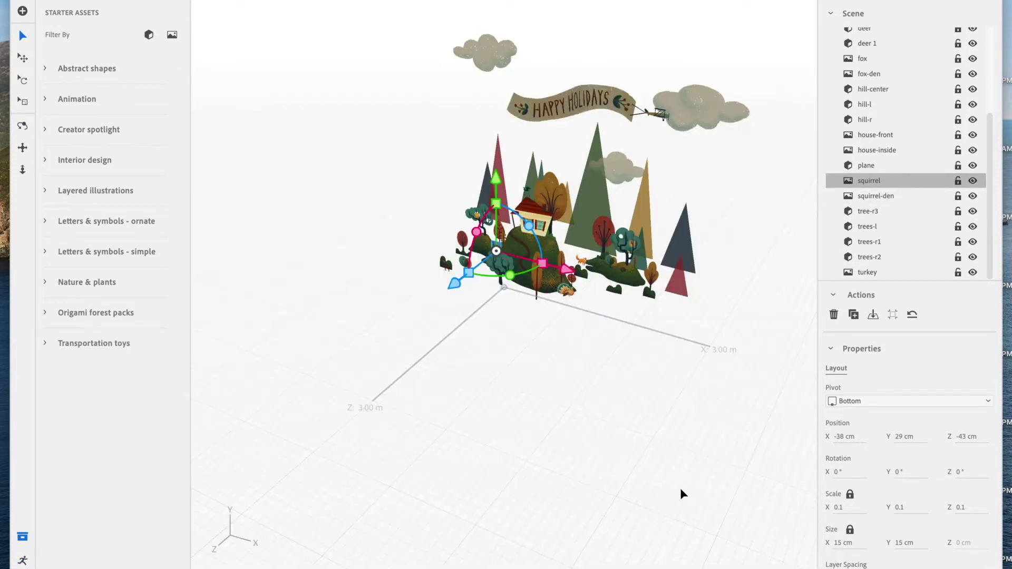
left_click(853, 315)
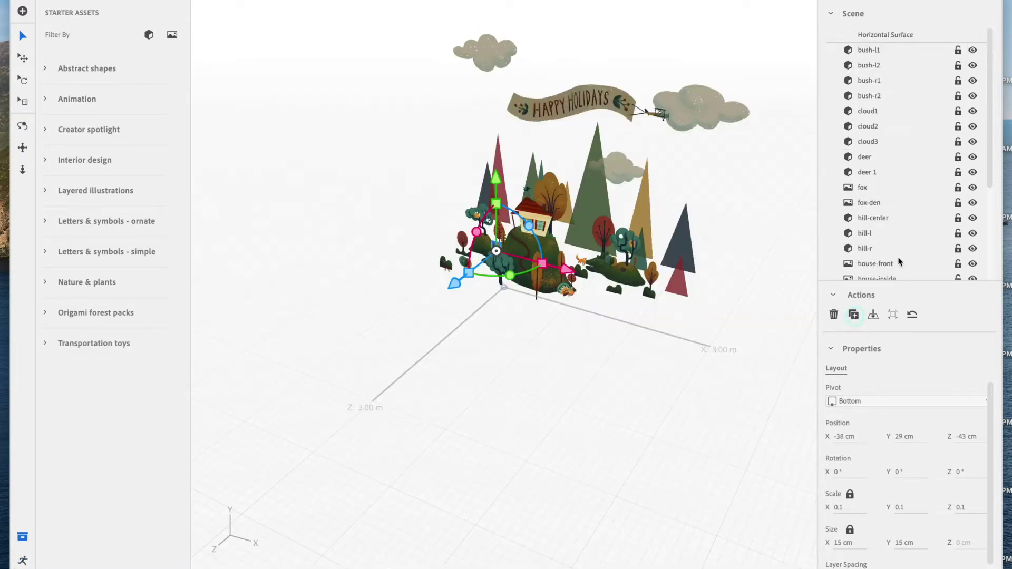
scroll(880, 266, "down", 2)
scroll(880, 266, "down", 5)
Place squirrel 1 at X 169, Y -20, Z -105 cm.
left_click(885, 197)
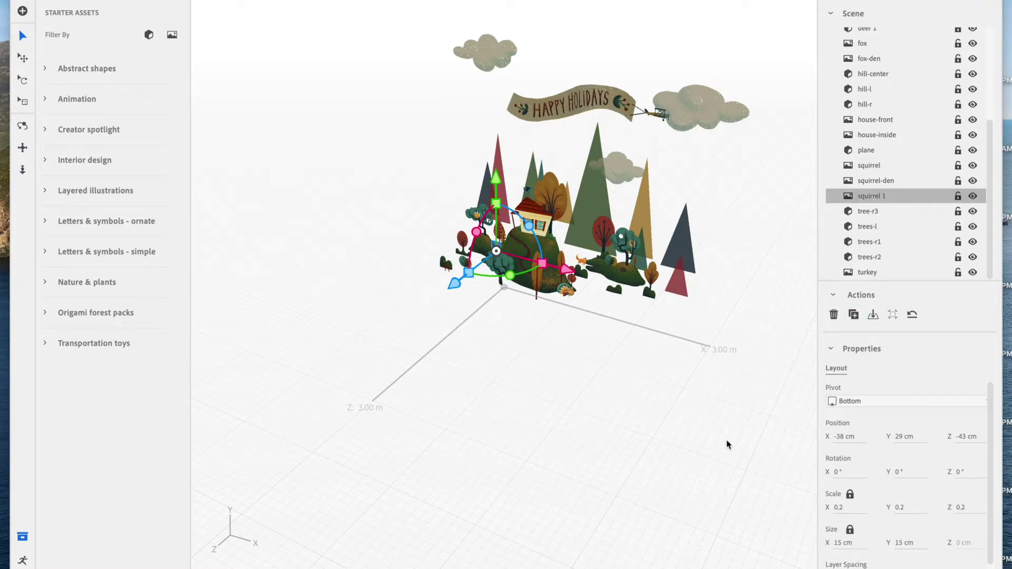
left_click(850, 437)
type("169")
key("Return")
left_click(899, 437)
type("-20")
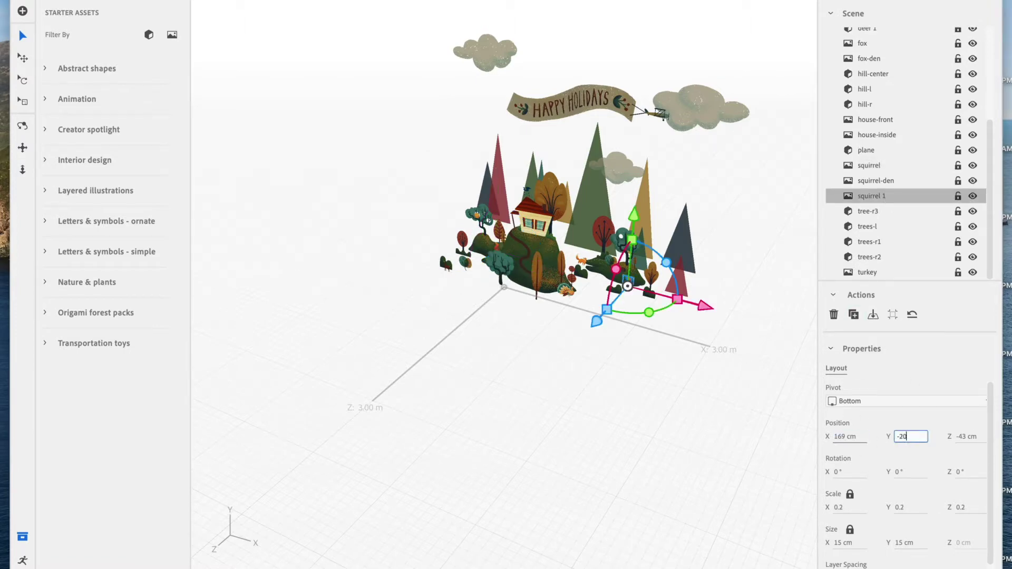
key("Return")
left_click(967, 437)
type("-105")
key("Return")
Duplicate it into squirrel 2 and place it at X -107, Y 11, Z -97 cm.
left_click(853, 315)
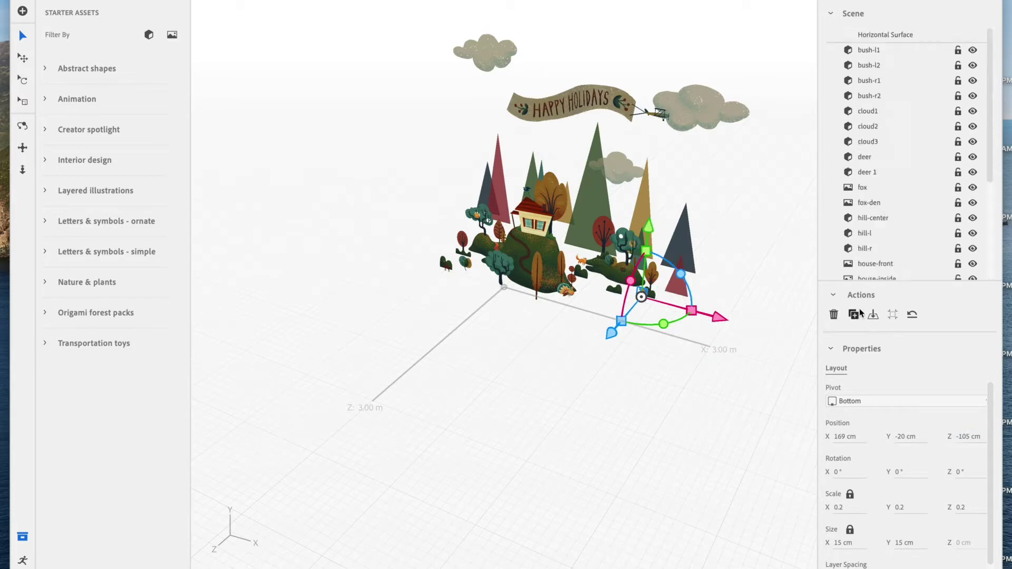
left_click(846, 437)
type("-107")
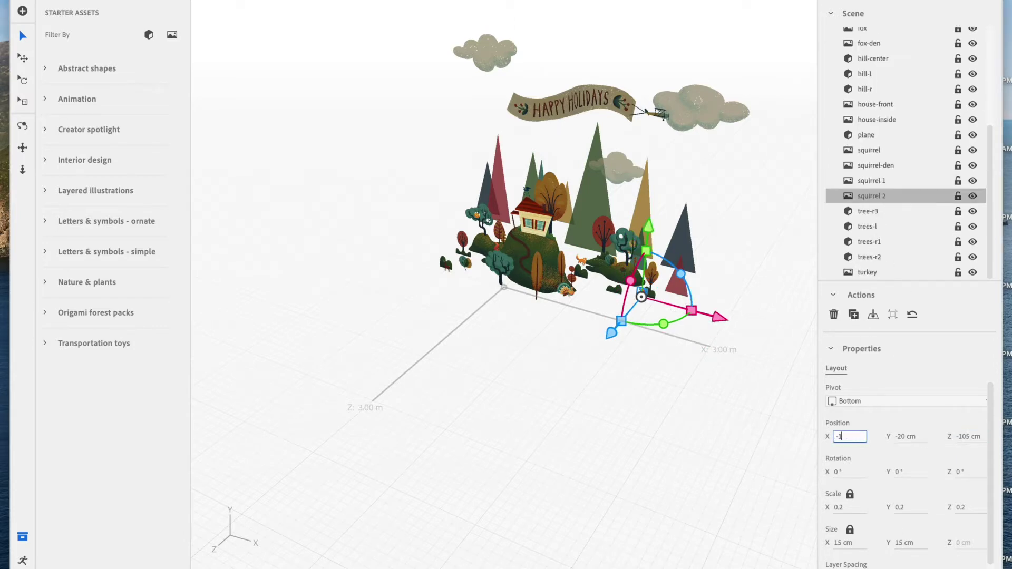
key("Return")
left_click(898, 437)
type("11")
key("Return")
left_click(970, 437)
type("-97")
key("Return")
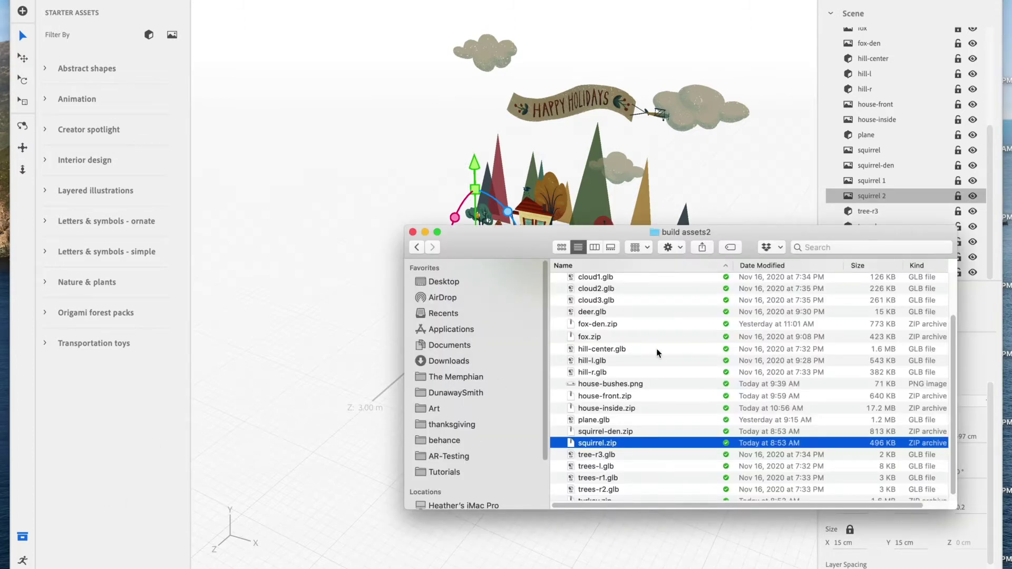
Import cardinal.zip into the scene and nudge the cardinal to the right.
scroll(656, 352, "down", 1)
scroll(656, 352, "up", 5)
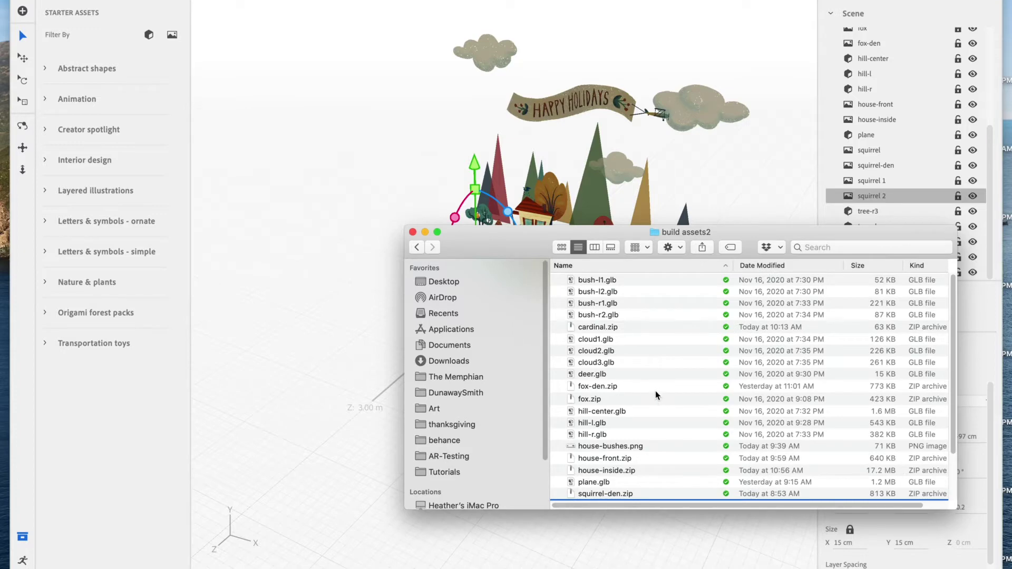
left_click(654, 327)
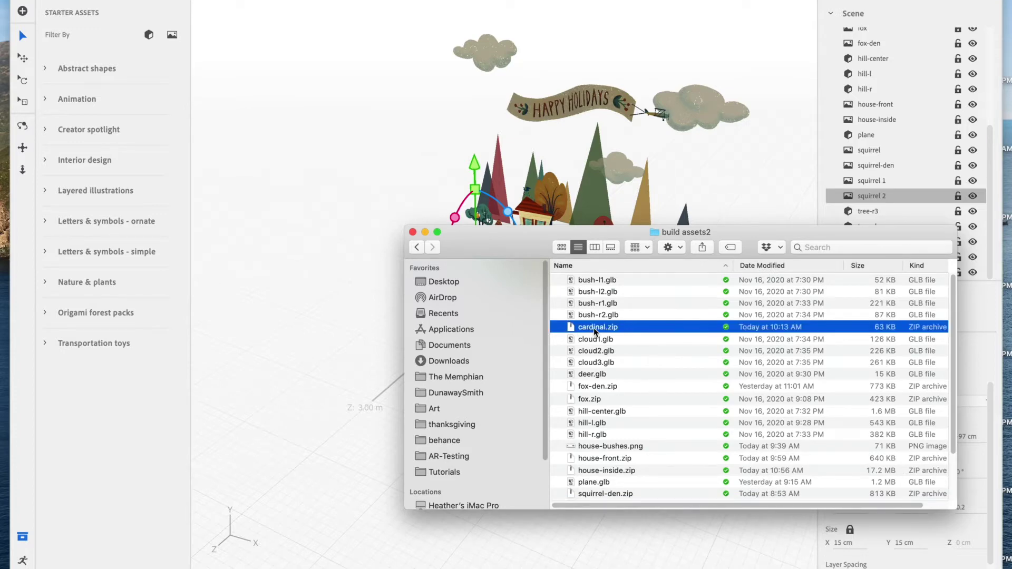
left_click_drag(594, 331, 337, 338)
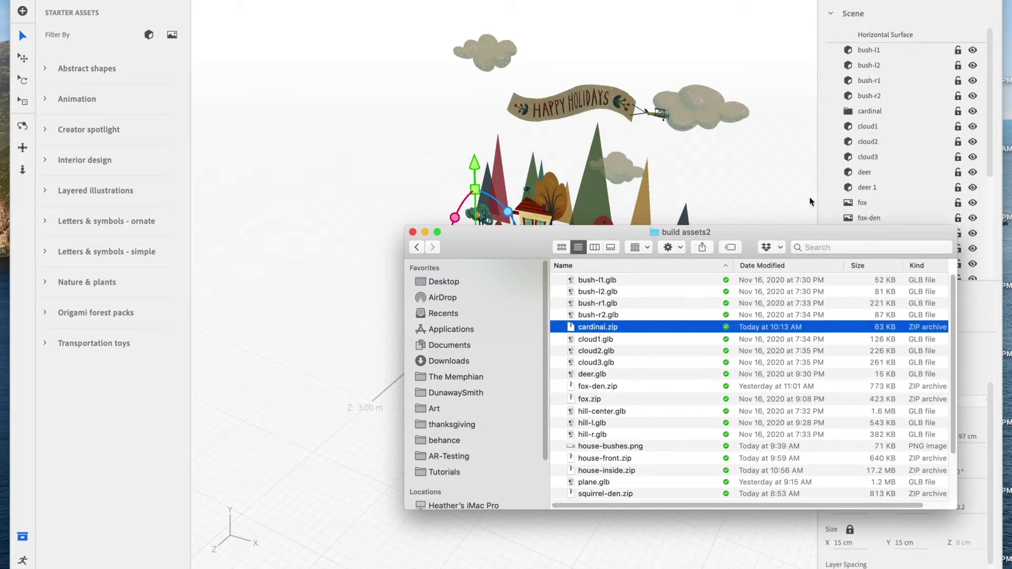
left_click(880, 111)
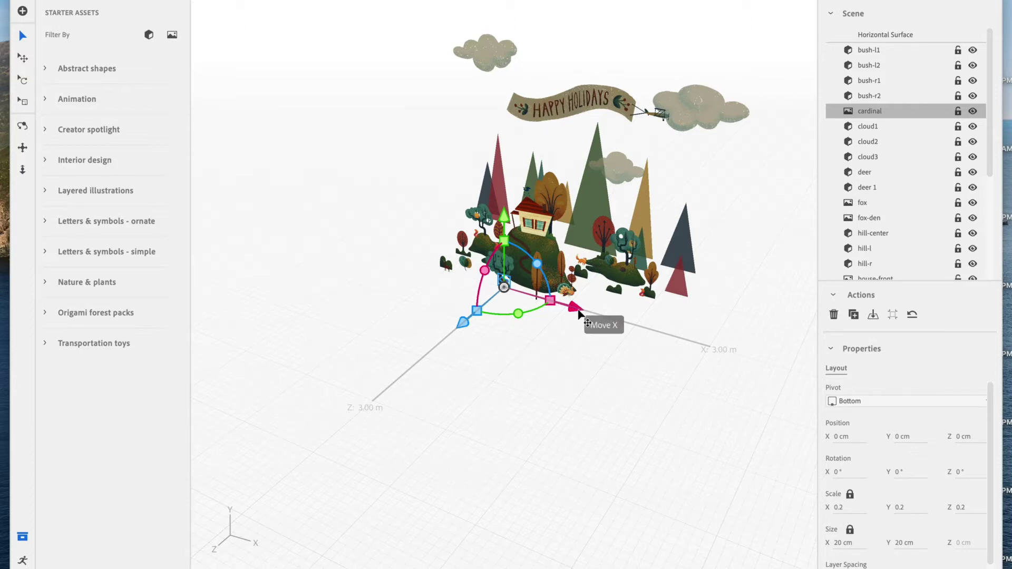
left_click_drag(579, 315, 604, 312)
Position the cardinal at X 179, Y 28, Z -107.5 cm.
left_click(853, 443)
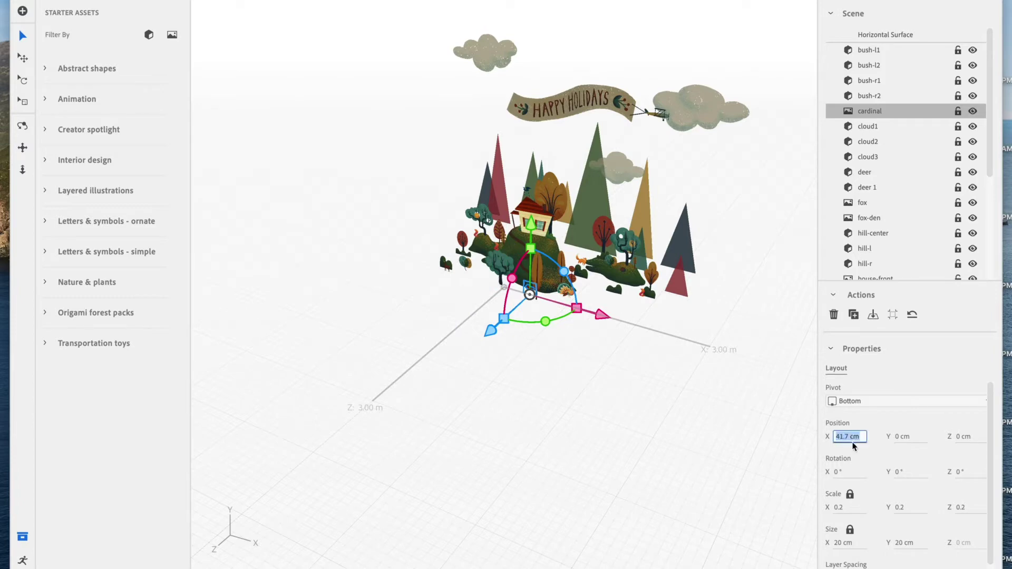
type("179")
key("Return")
left_click(898, 437)
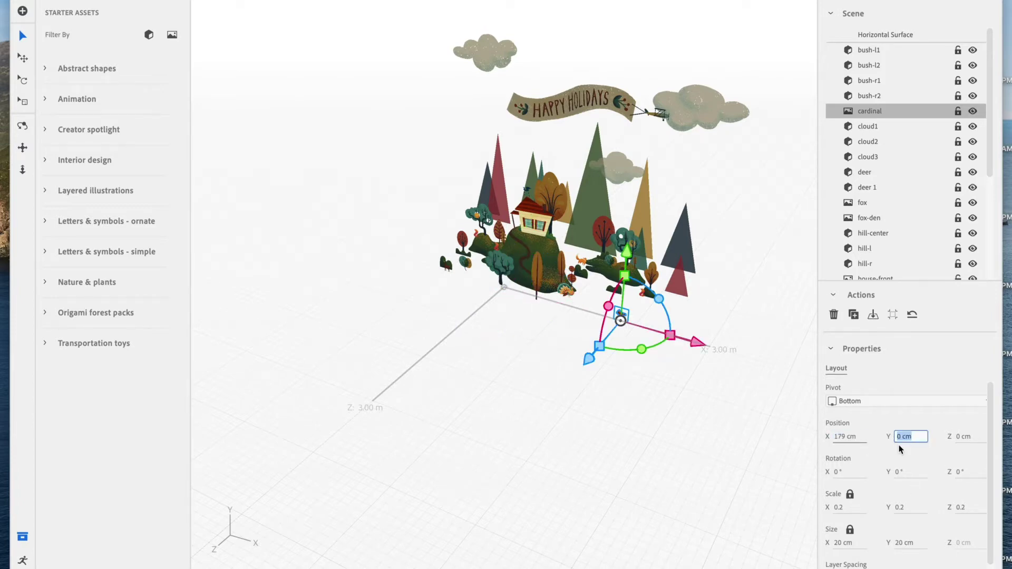
type("28")
key("Return")
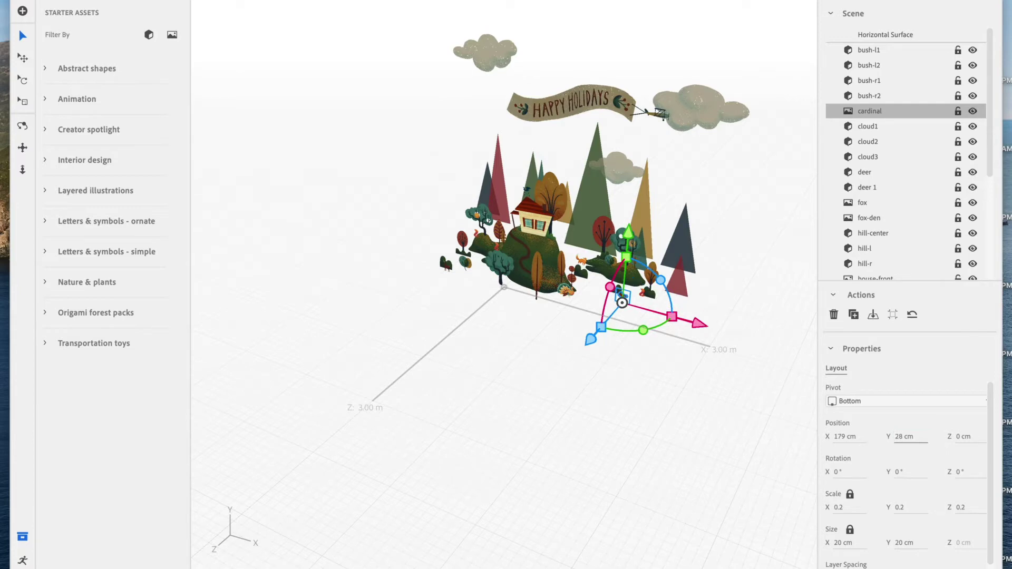
left_click(963, 437)
type("-107.5")
key("Return")
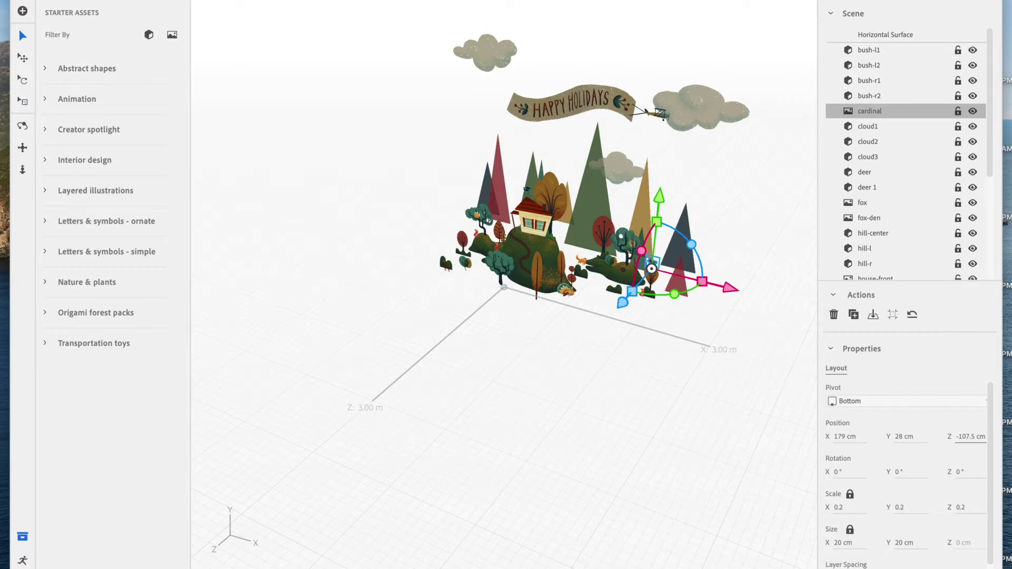
Add an Enter proximity trigger to the cardinal with a 100 cm distance.
left_click(22, 562)
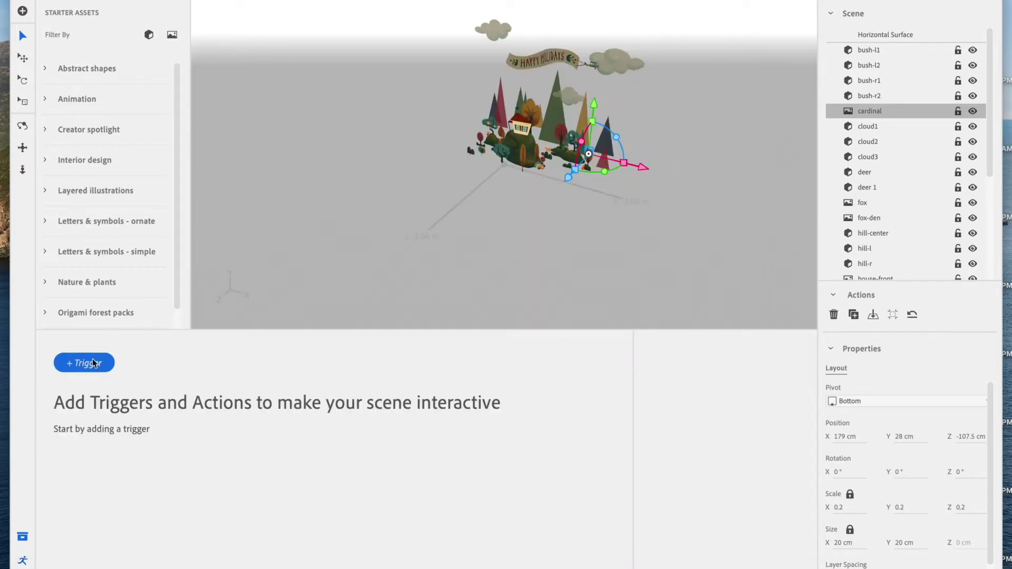
left_click(93, 363)
left_click(132, 393)
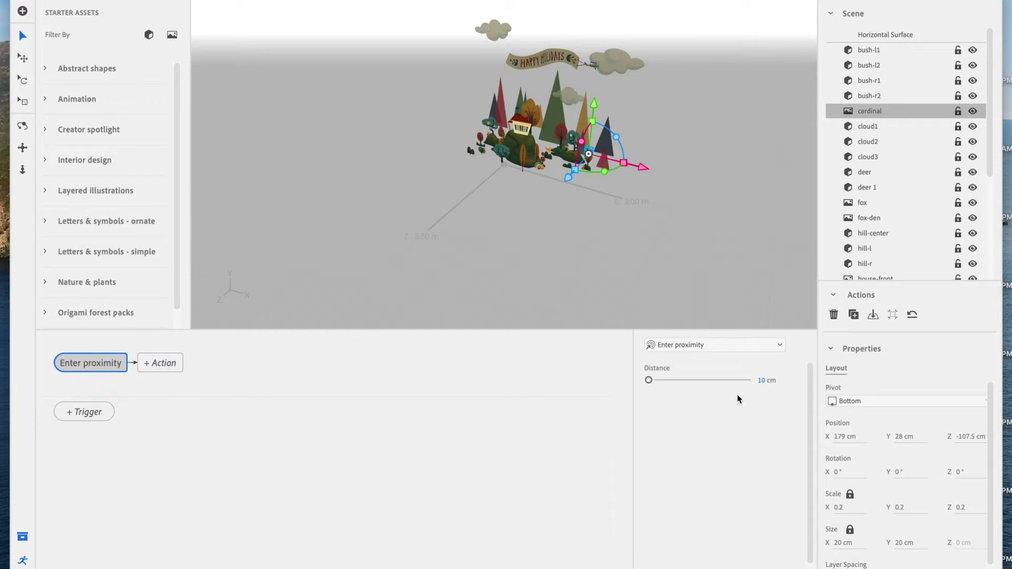
left_click(764, 381)
type("100")
key("Return")
Add a Play images action that plays the frames 10 times.
left_click(157, 364)
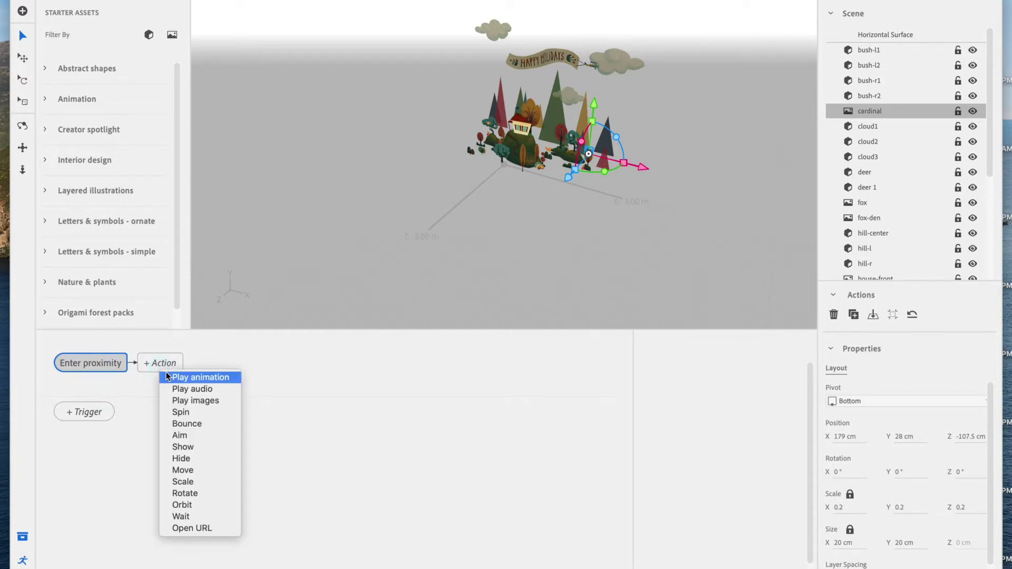
left_click(182, 401)
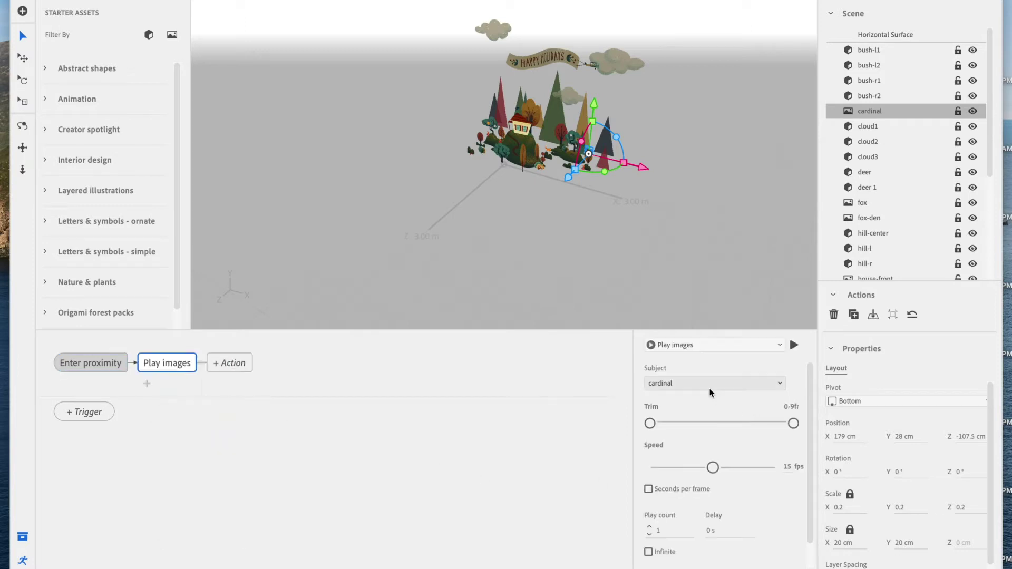
triple_click(650, 526)
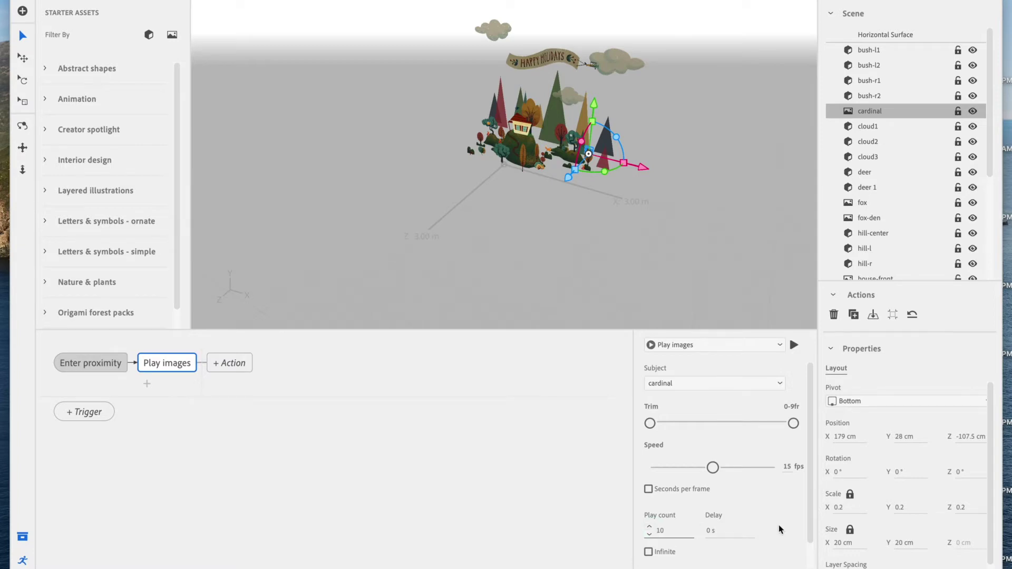
scroll(779, 524, "down", 1)
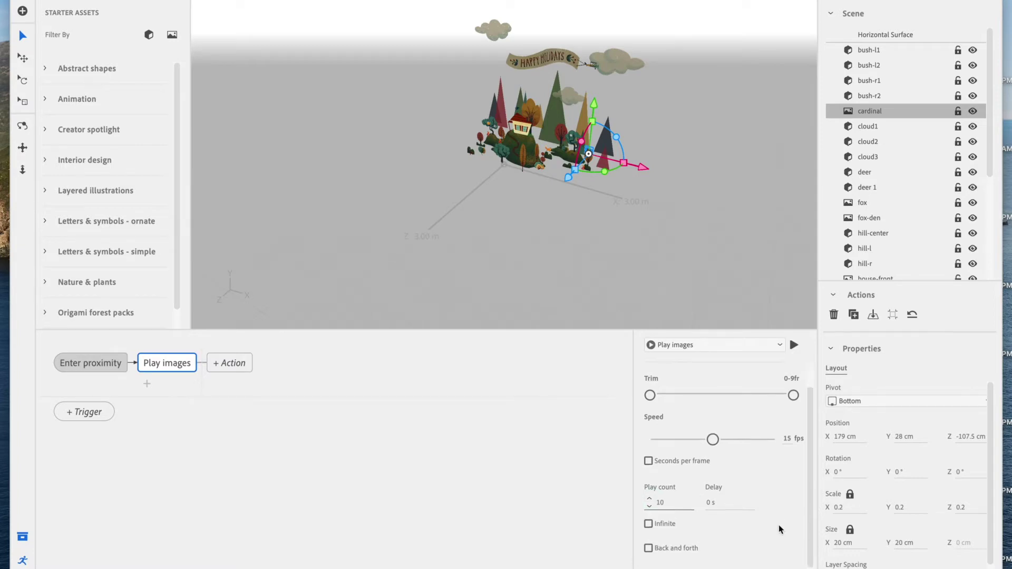
Add a simultaneous Move action: Y 125 cm, X 15 cm over 8 s.
left_click(147, 385)
left_click(165, 490)
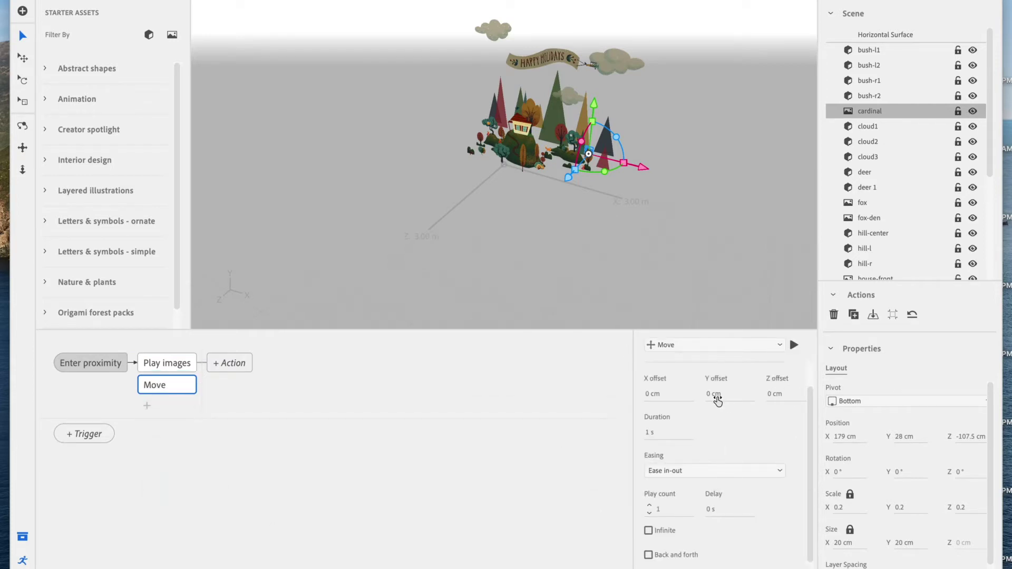
left_click(715, 395)
type("125")
key("Return")
left_click(649, 433)
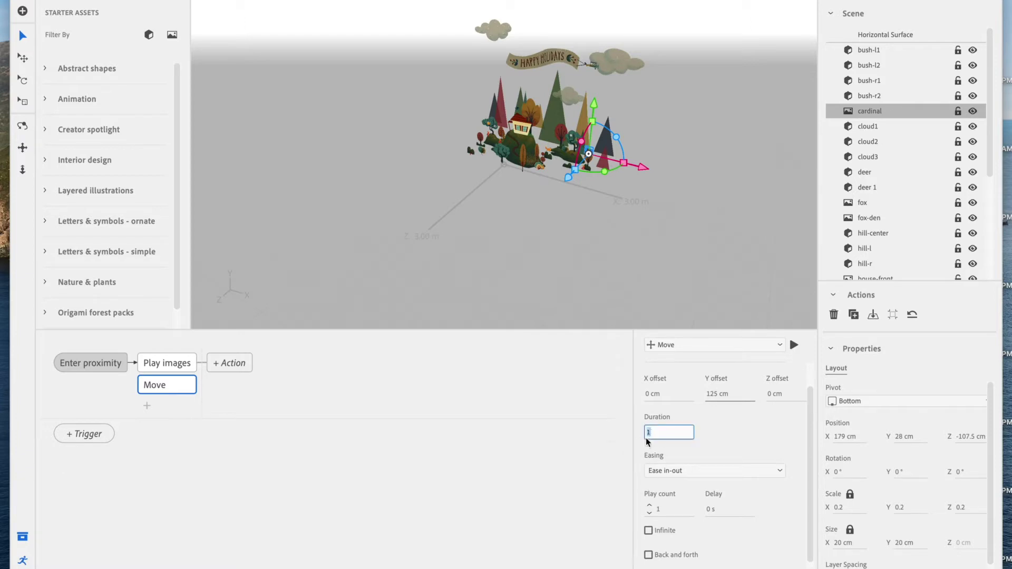
left_click(691, 398)
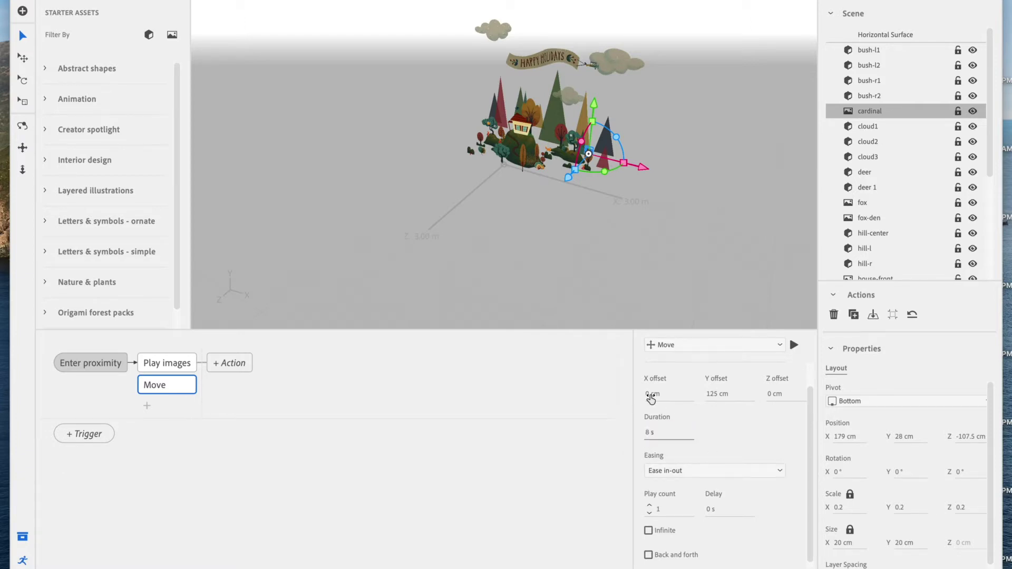
type("15")
key("Return")
Add a Hide action after Play images with a 0.5 s duration.
scroll(700, 549, "down", 1)
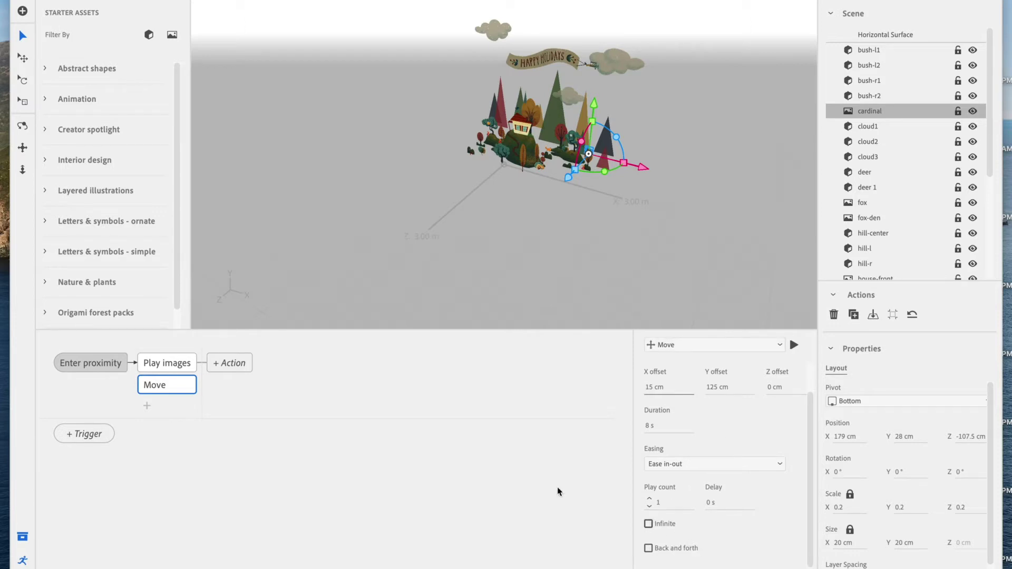
left_click(230, 363)
left_click(266, 460)
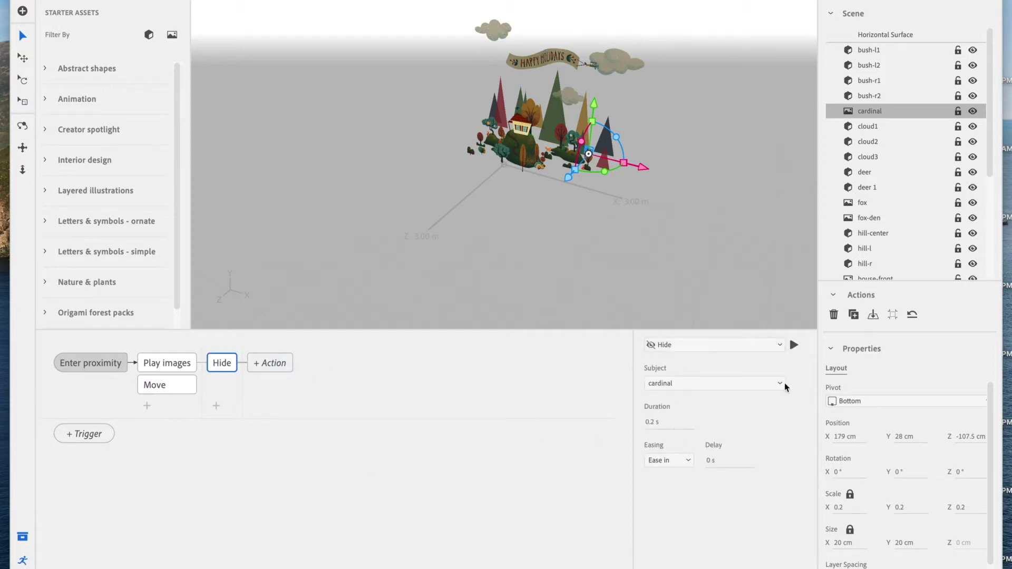
left_click(655, 423)
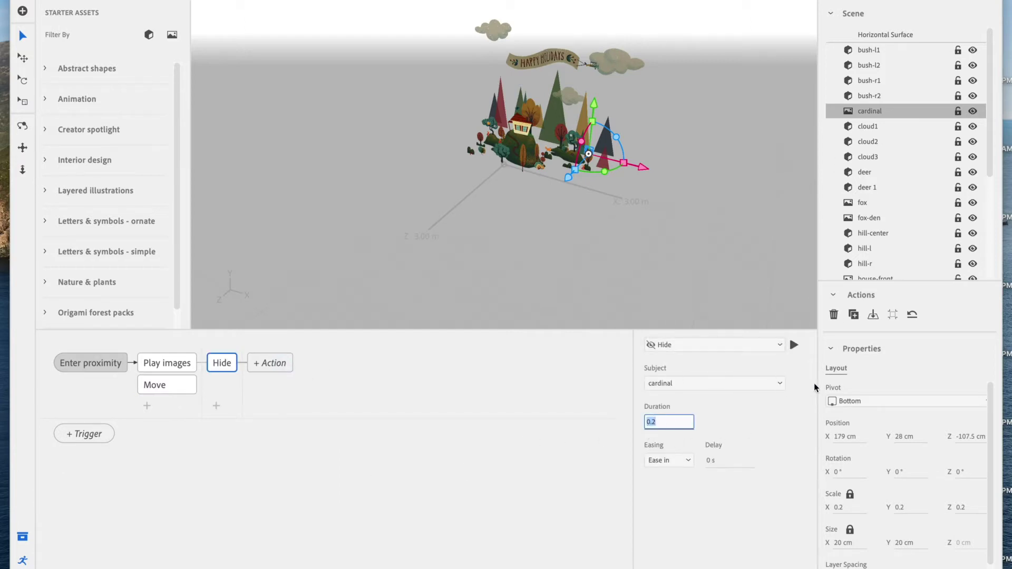
left_click(928, 121)
left_click(917, 115)
Duplicate the cardinal and place cardinal 1 at X 116, Y 55, Z -115 cm.
left_click(854, 314)
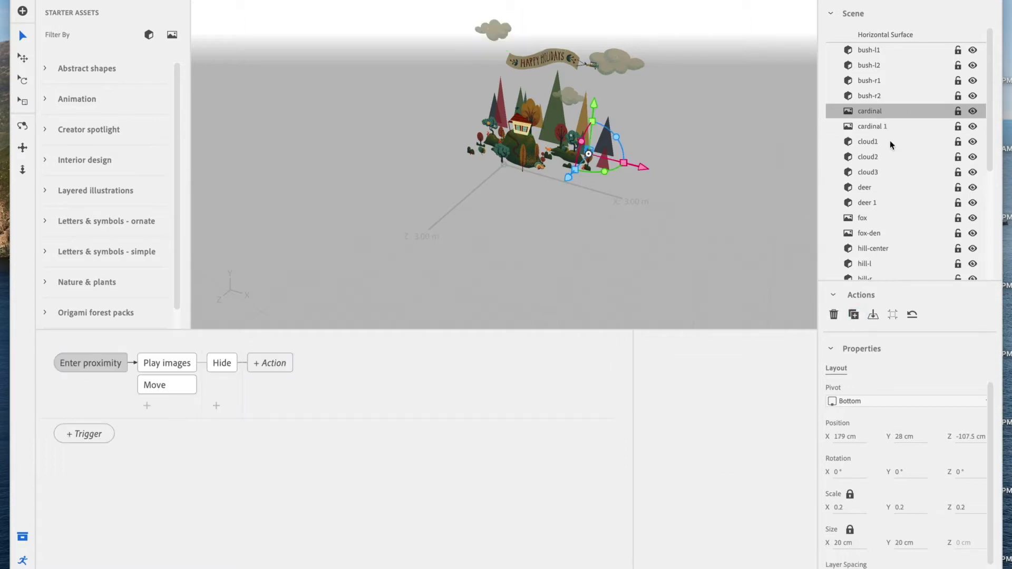
left_click(889, 125)
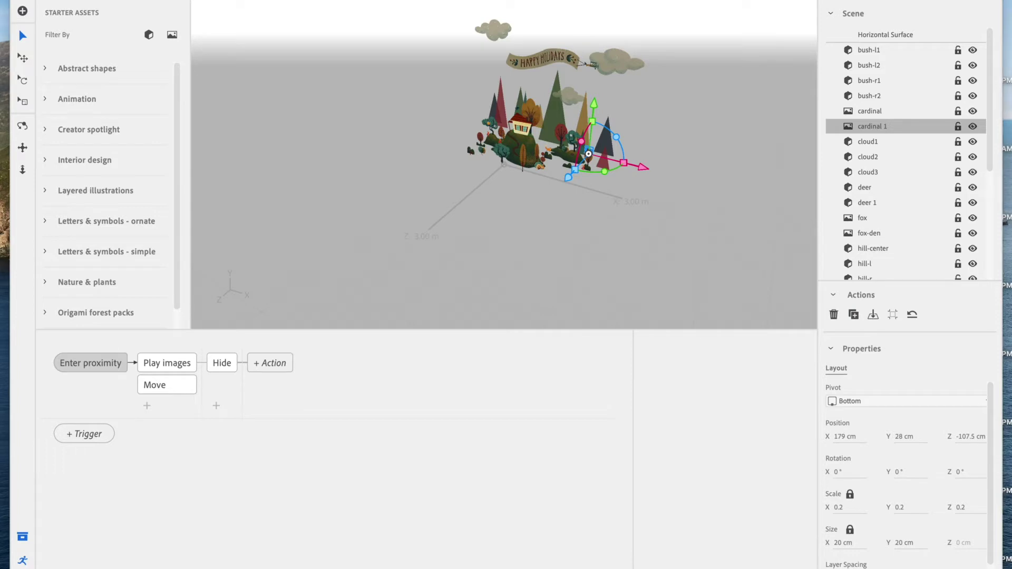
left_click(846, 437)
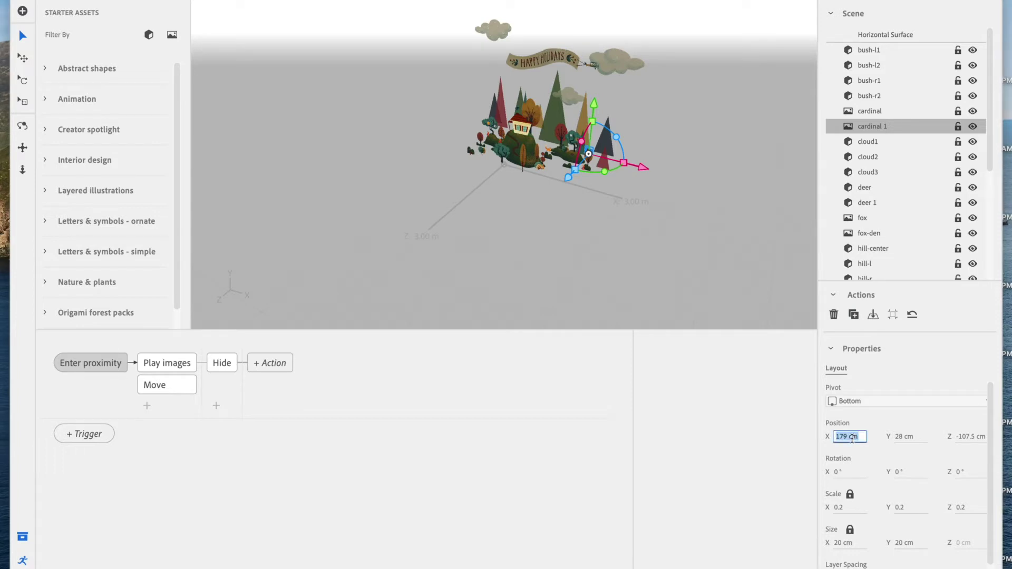
type("116")
key("Tab")
type("55")
key("Return")
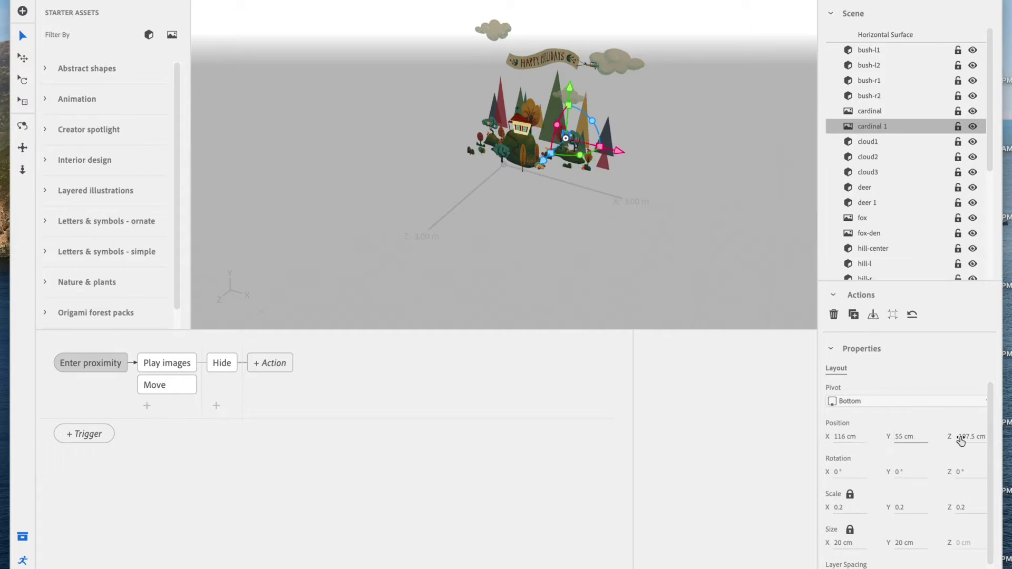
left_click(964, 437)
type("-115")
key("Return")
Duplicate it as cardinal 2 and position it at X 54.5, Y 118, Z -69 cm.
left_click(854, 314)
left_click(884, 143)
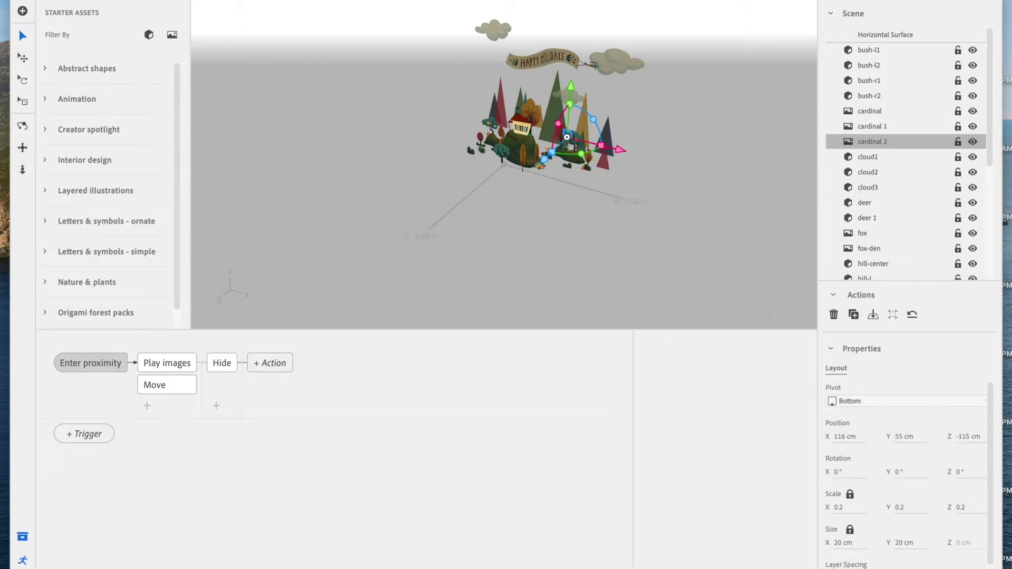
left_click(841, 437)
type("54.5")
key("Return")
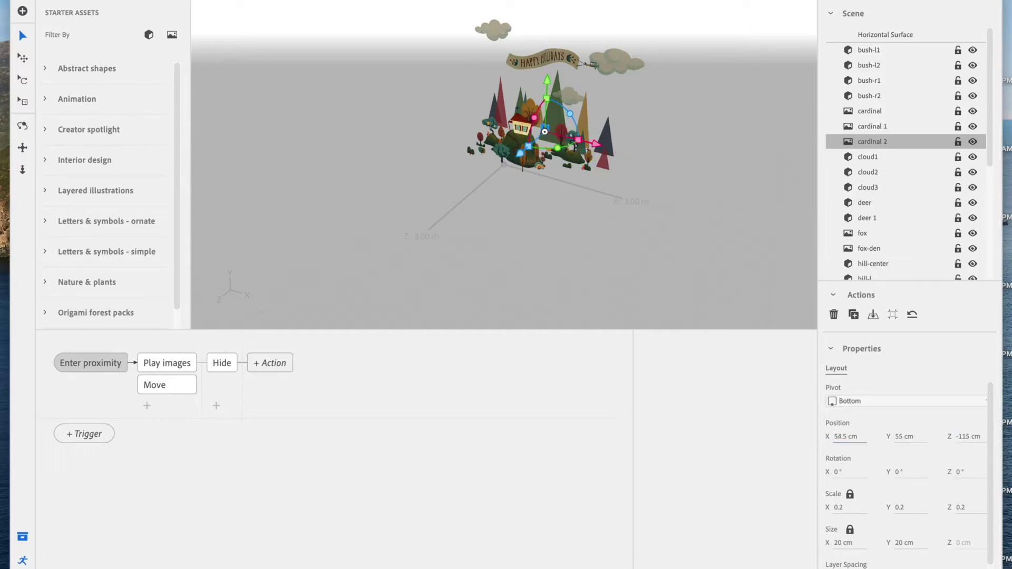
left_click(911, 437)
type("118")
key("Return")
left_click(967, 437)
type("-6")
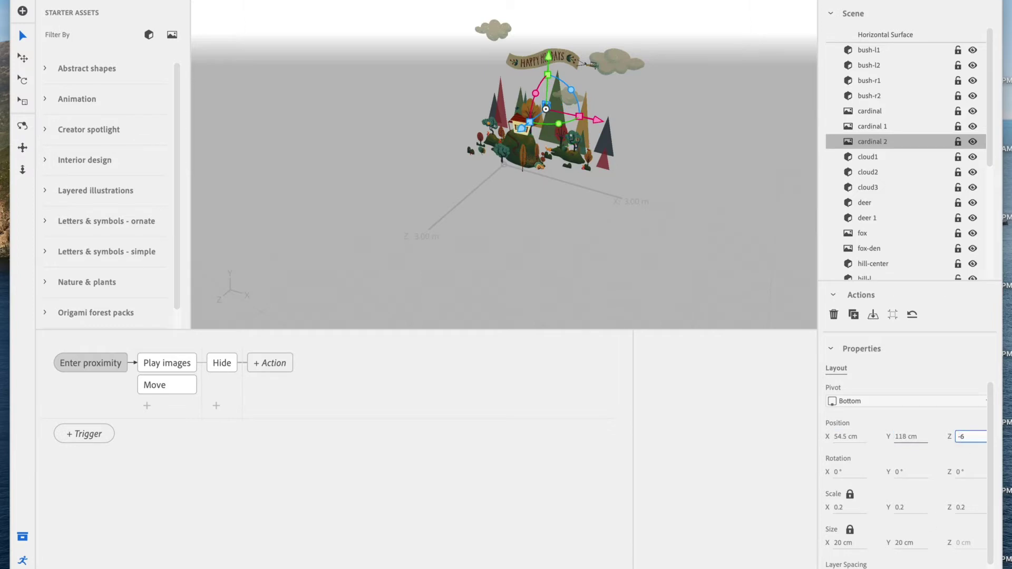
type("99")
key("Return")
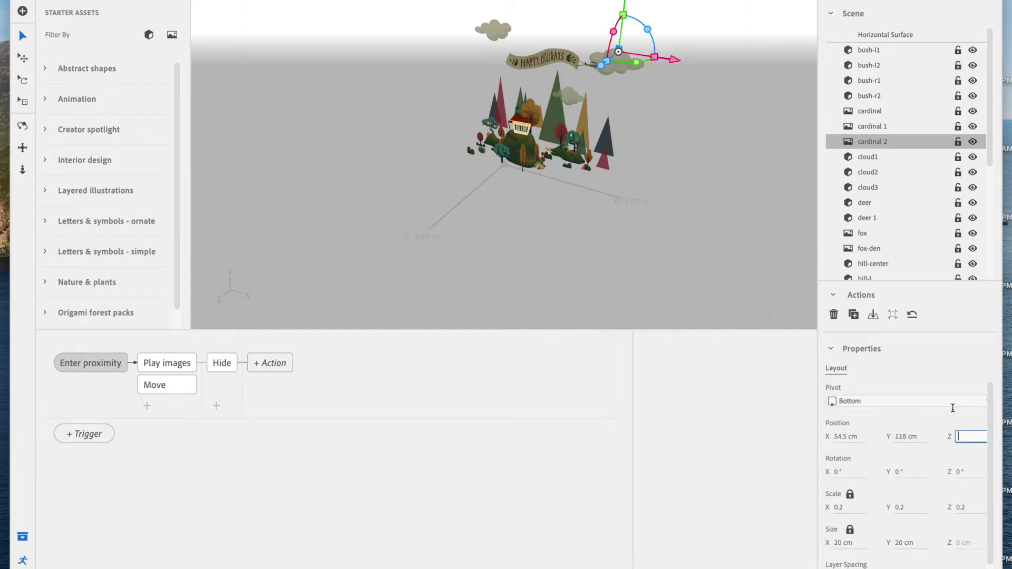
key("Return")
Duplicate it as cardinal 3 and position it at X 35, Y 59, Z -66 cm.
left_click(853, 315)
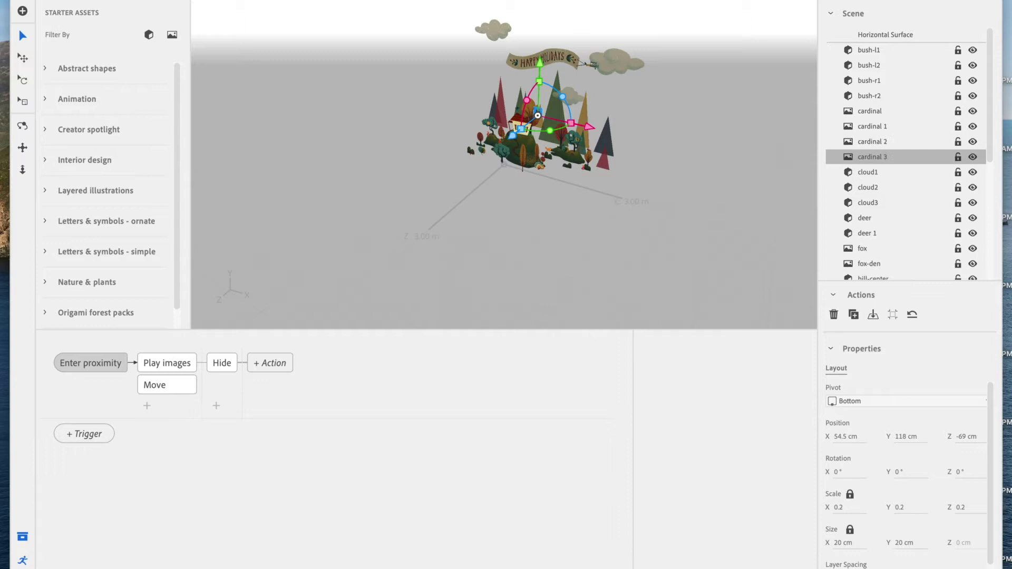
left_click(848, 437)
type("35")
key("Tab")
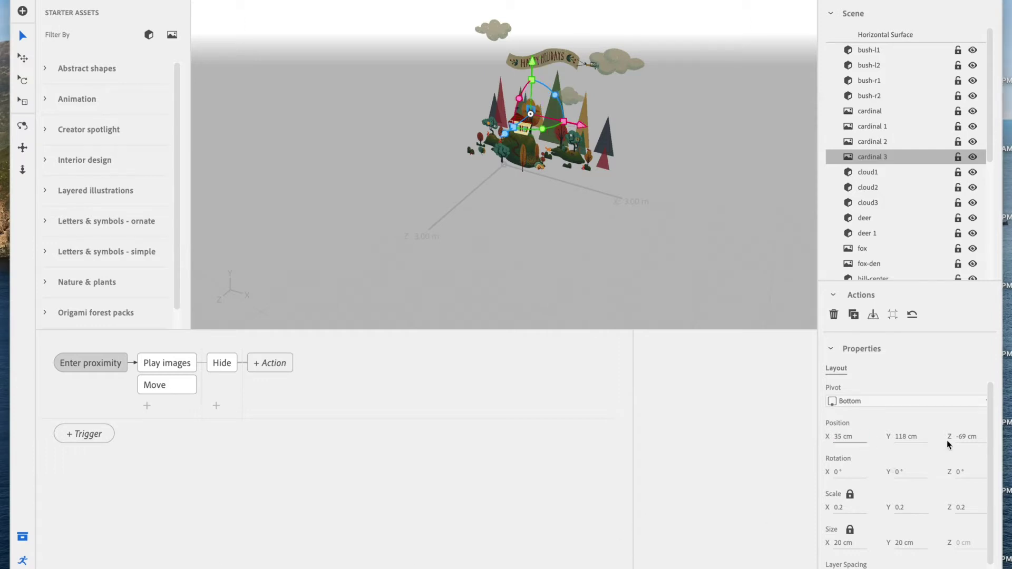
type("59")
key("Tab")
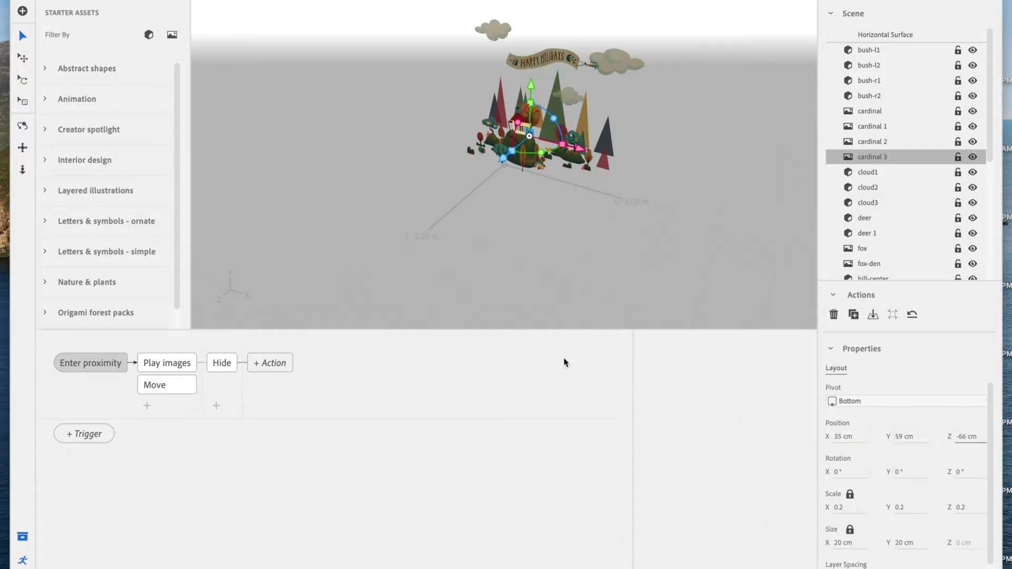
scroll(605, 153, "up", 5)
Deselect cardinal 3 and orbit to a near-frontal view of the village, clouds and banner.
left_click(623, 253)
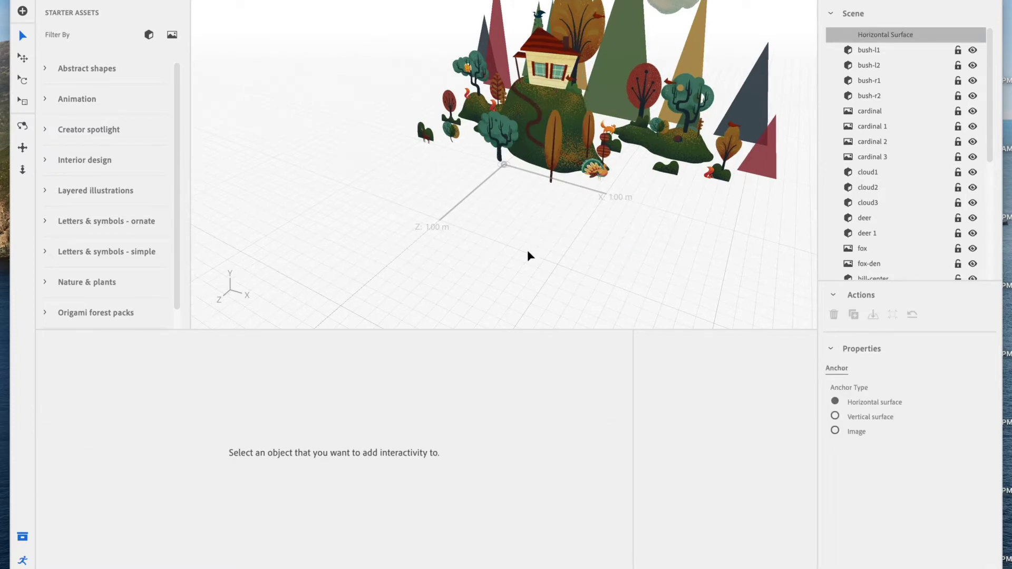
left_click_drag(528, 252, 611, 227, "alt")
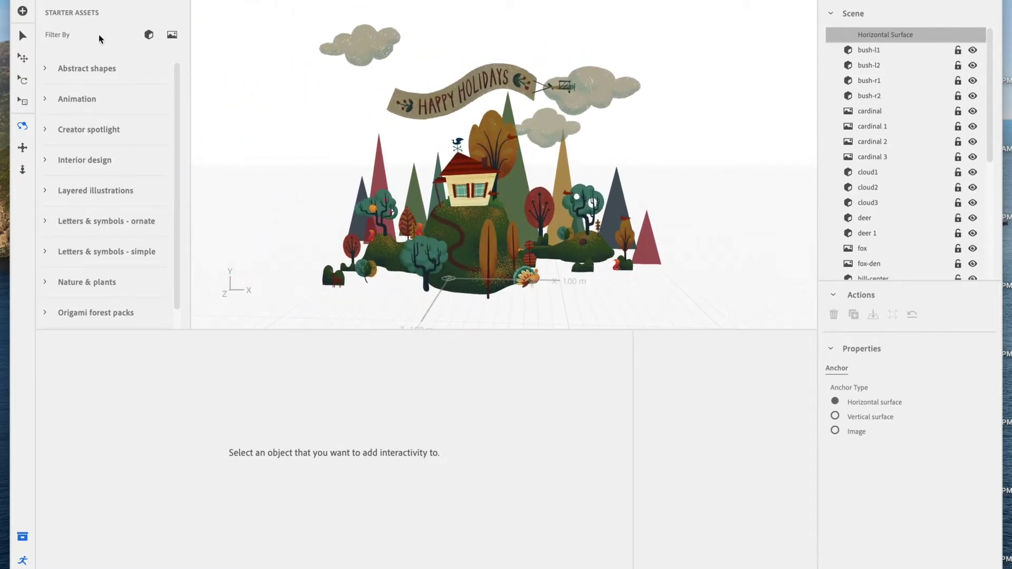
left_click(22, 35)
Give the house a Tap trigger that plays the house-front image sequence.
left_click(472, 205)
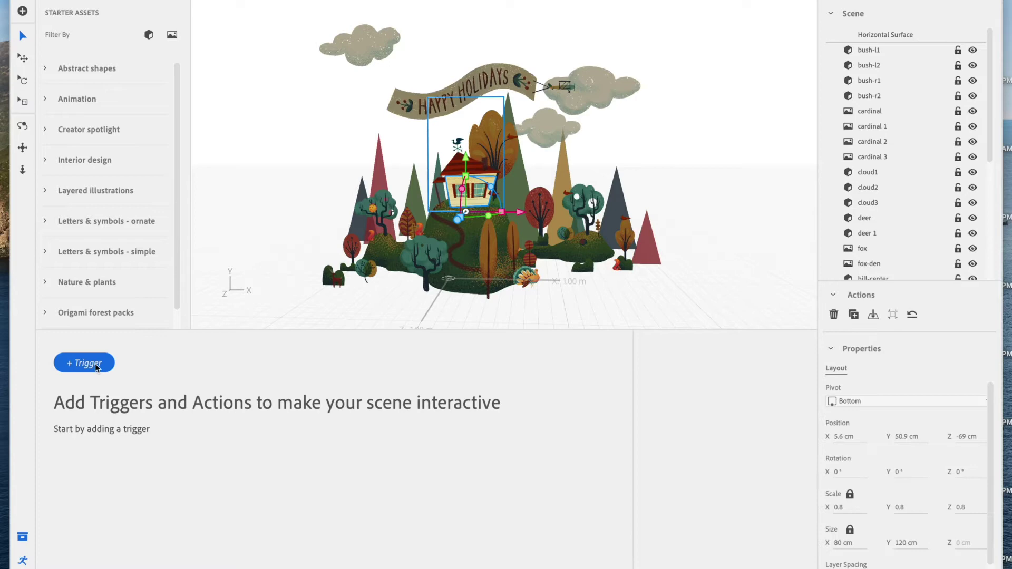
left_click(67, 364)
left_click(72, 384)
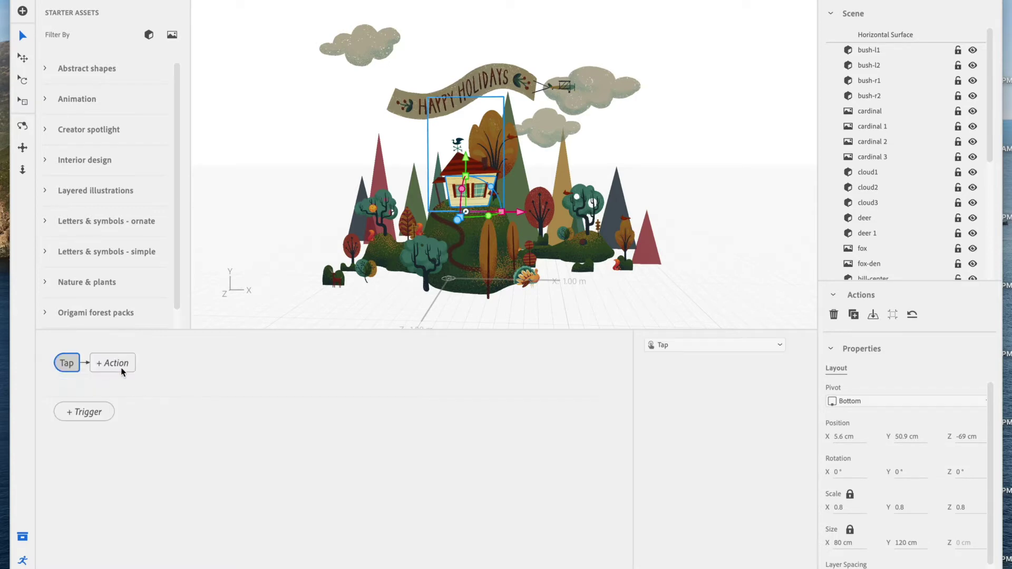
left_click(120, 368)
left_click(137, 398)
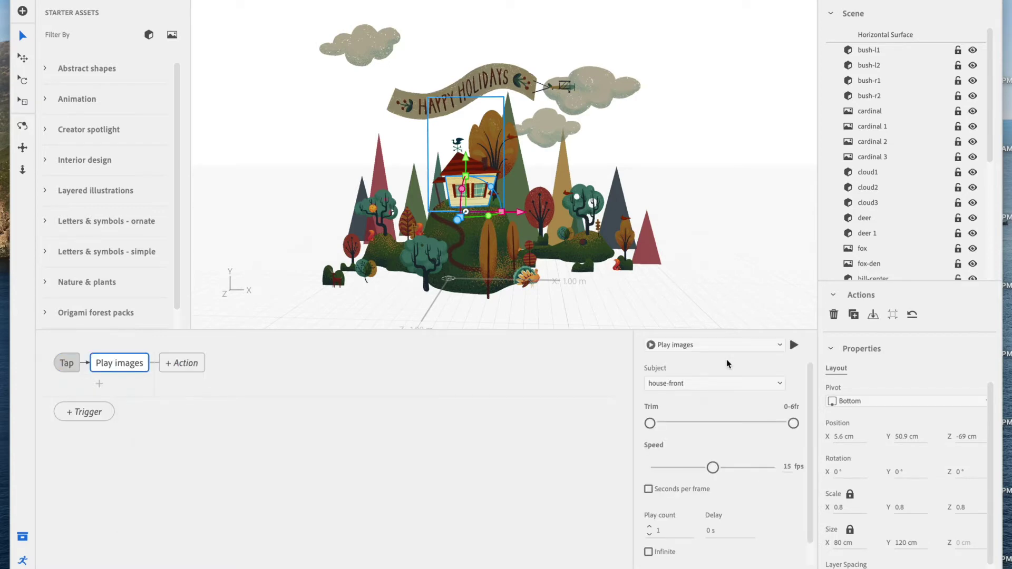
Add a second Play images action for house-inside at 2 fps, looping infinitely.
left_click(99, 384)
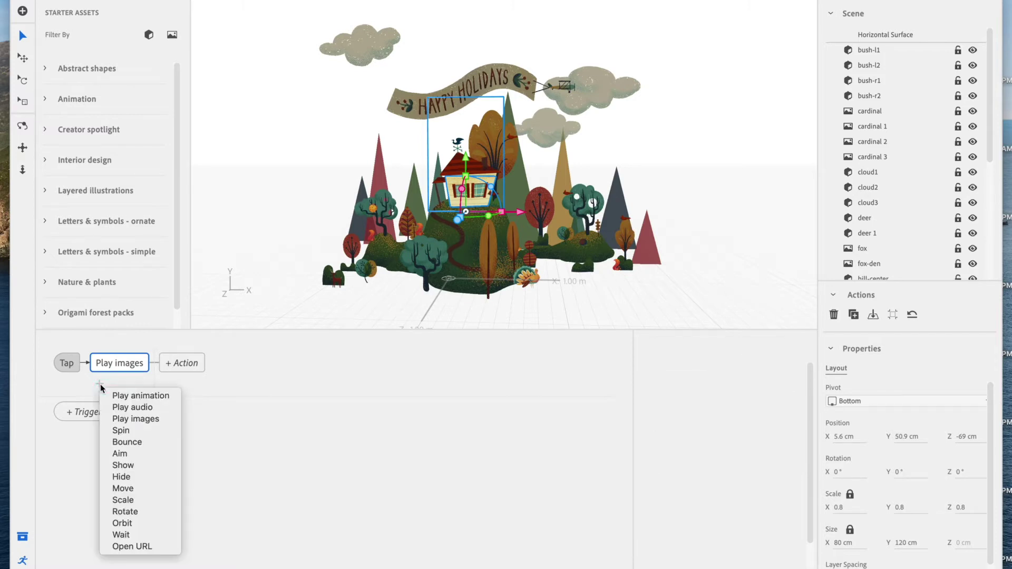
left_click(117, 421)
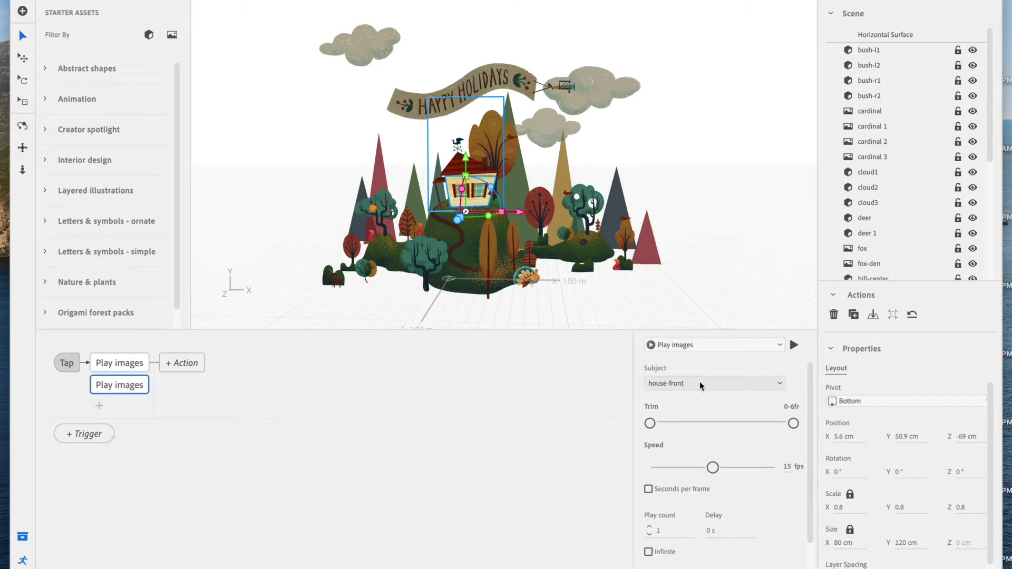
left_click(701, 382)
left_click(720, 235)
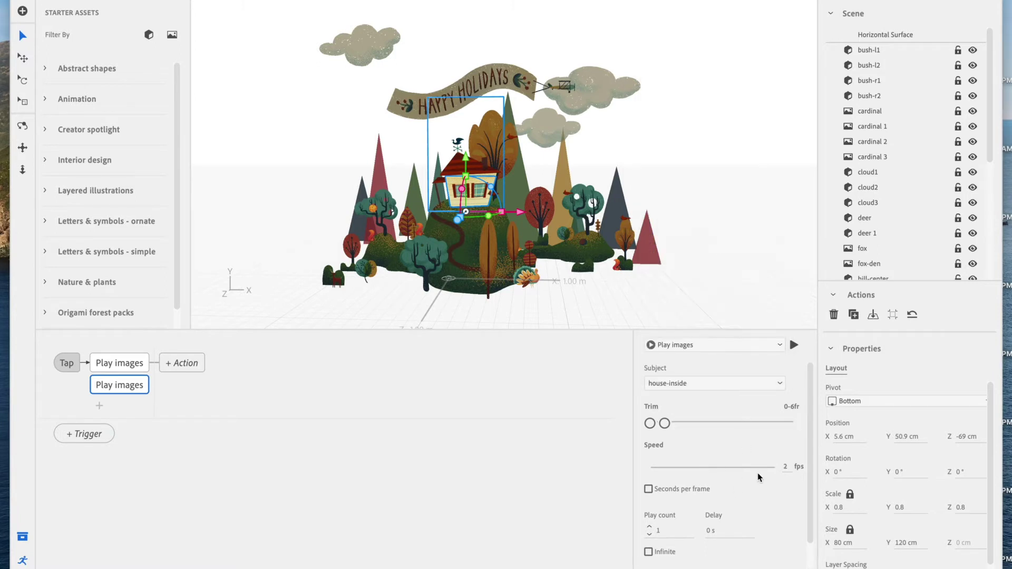
left_click(787, 467)
key("Return")
left_click(651, 552)
Give hill-center a Tap trigger that plays the house-front image sequence.
left_click(466, 267)
left_click(84, 364)
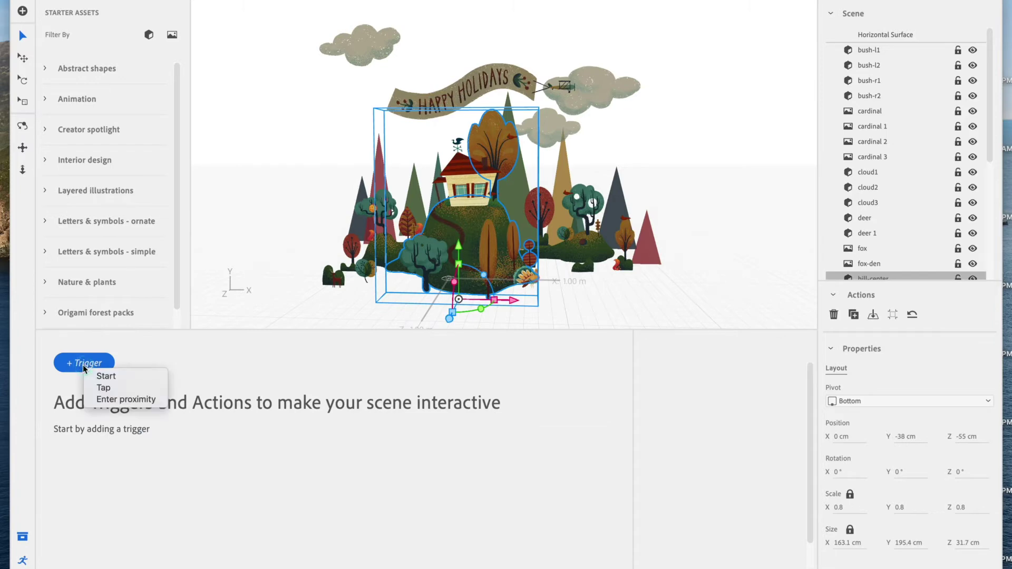
left_click(99, 388)
left_click(127, 364)
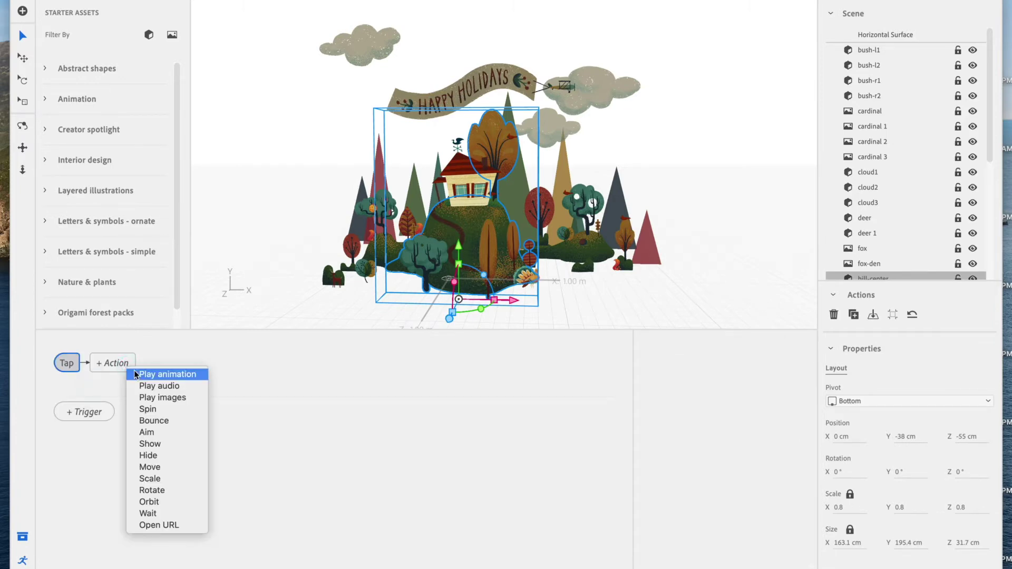
left_click(141, 398)
left_click(685, 383)
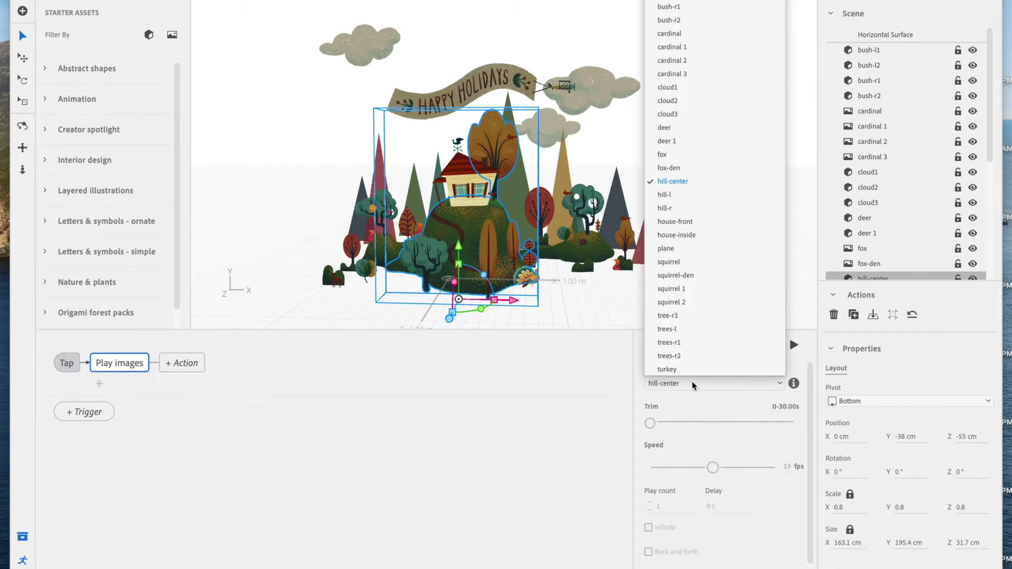
left_click(701, 220)
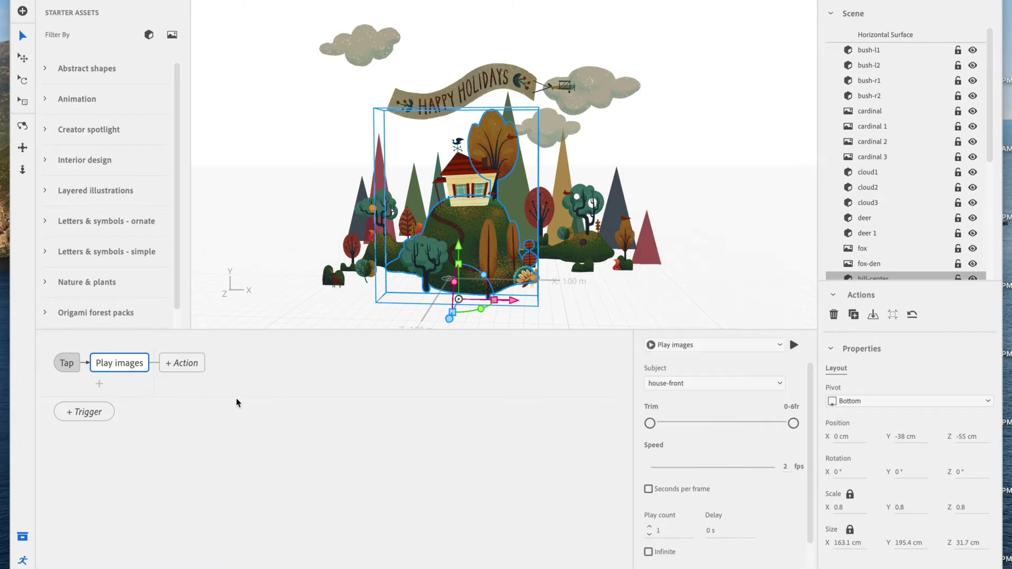
Add a second Play images action with house-inside as its subject.
left_click(100, 387)
left_click(133, 418)
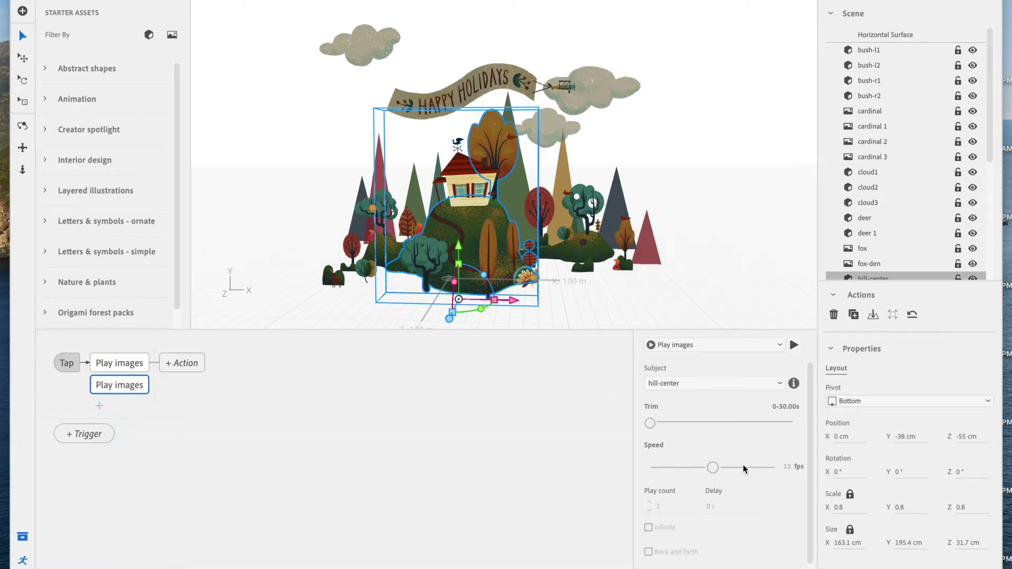
left_click(704, 385)
left_click(715, 236)
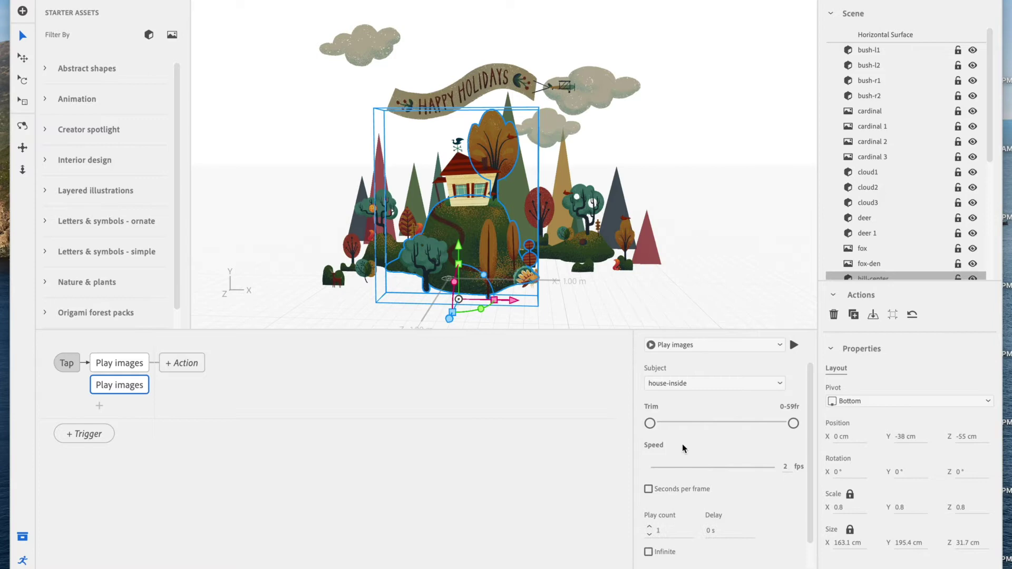
Loop house-inside images infinitely, and make tapping the turkey play its images infinitely.
left_click(662, 552)
left_click(527, 278)
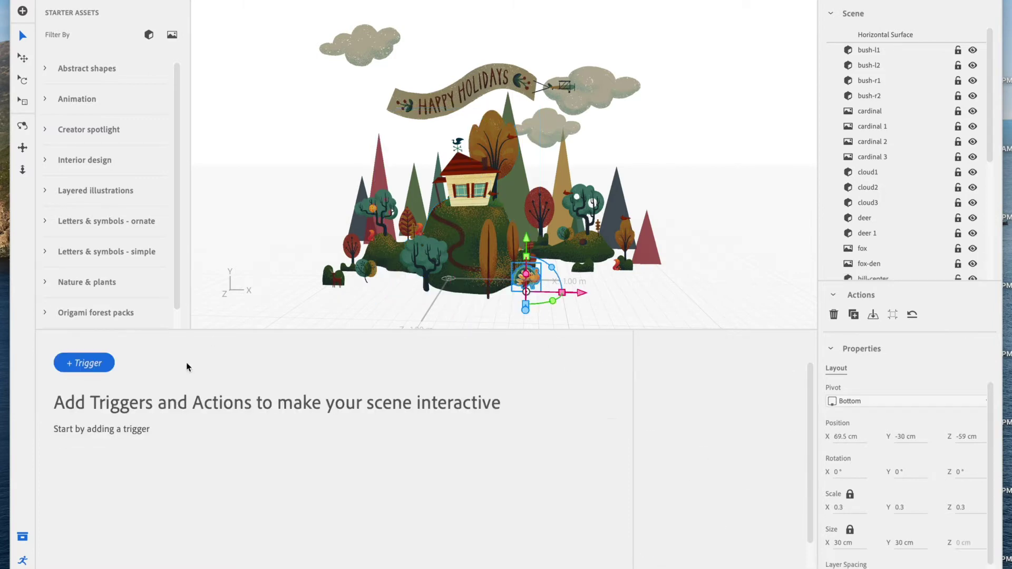
left_click(104, 367)
left_click(127, 386)
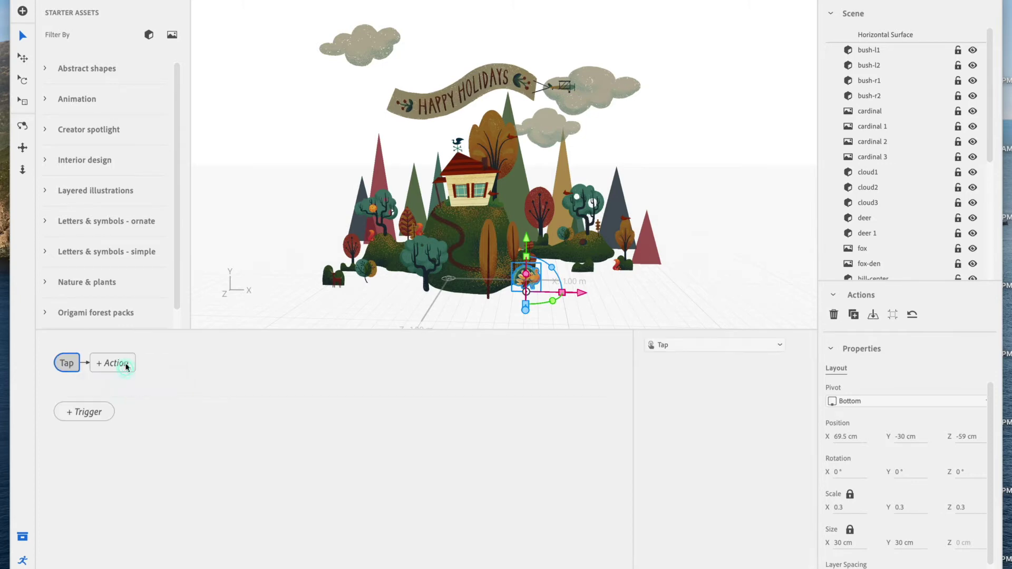
left_click(142, 398)
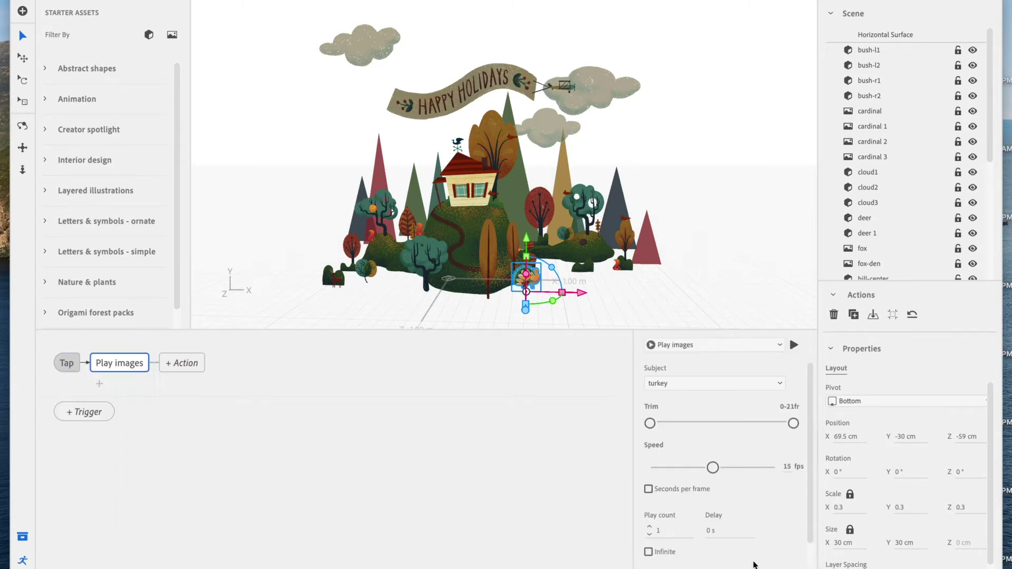
left_click(649, 552)
Add a turkey Move action: X offset 25 cm, duration 10 s, repeating infinitely.
left_click(100, 385)
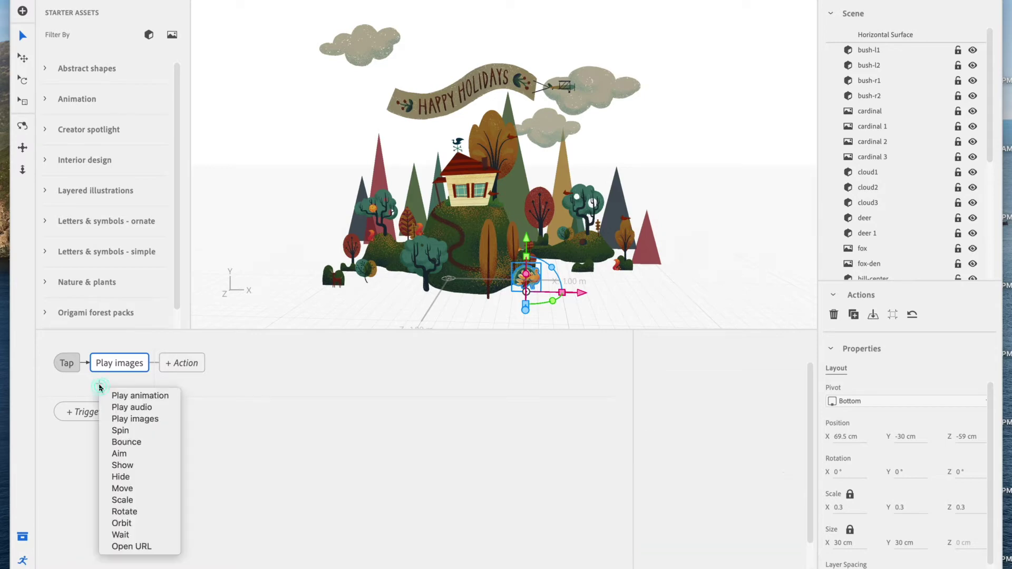
left_click(125, 488)
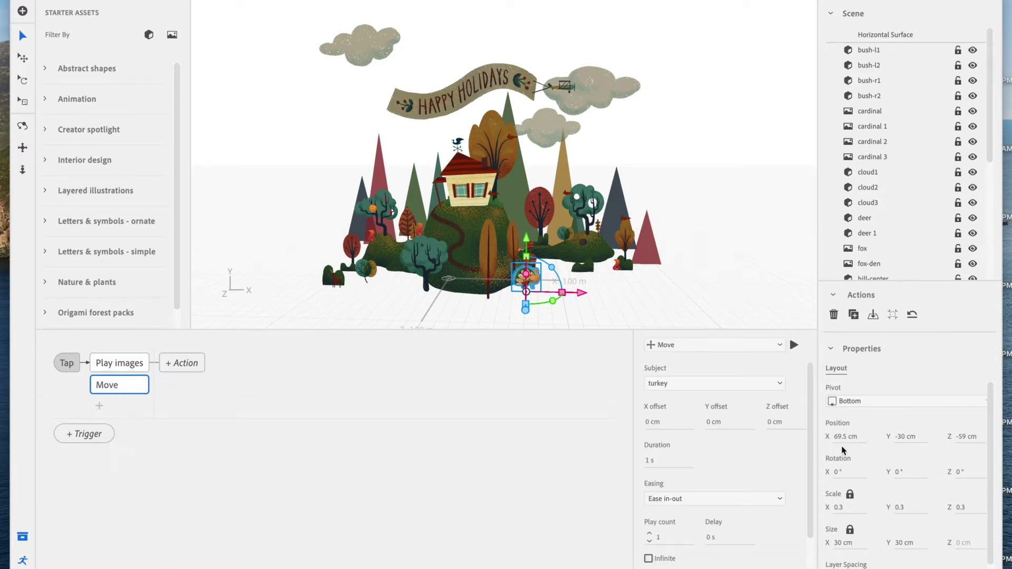
left_click(652, 425)
type("25")
key("Return")
left_click(650, 461)
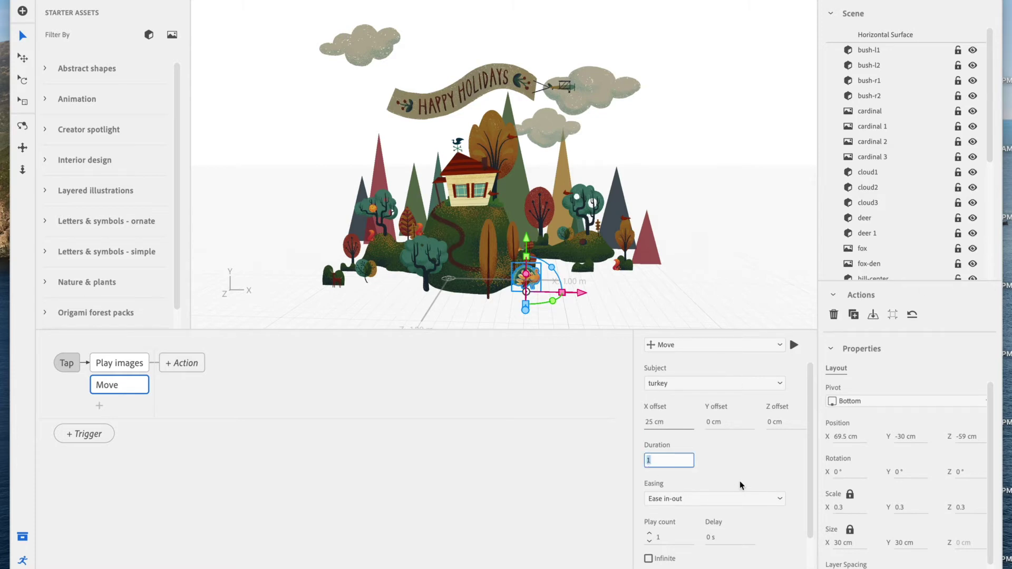
type("10")
key("Return")
scroll(694, 489, "down", 2)
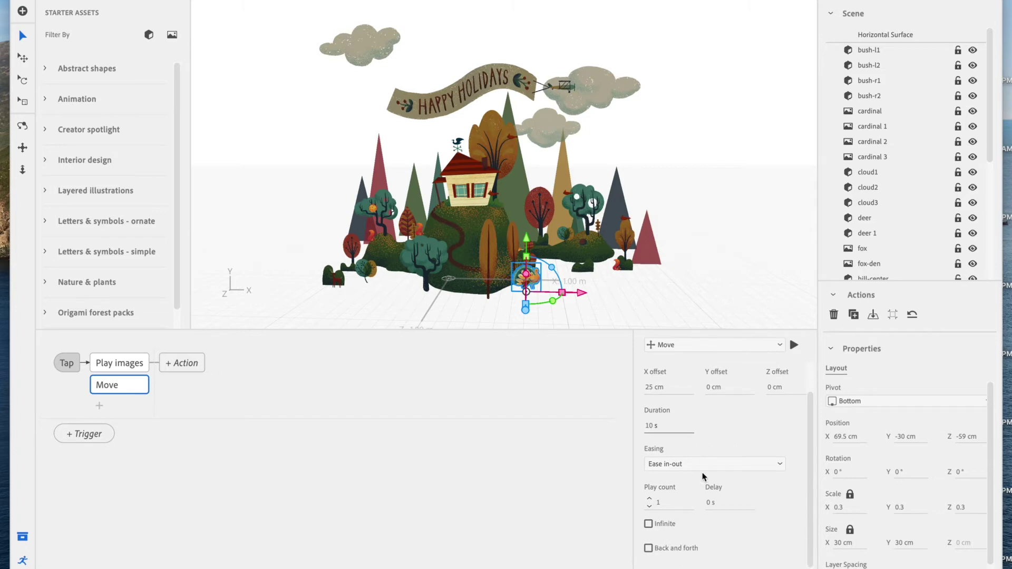
left_click(664, 524)
scroll(745, 430, "up", 2)
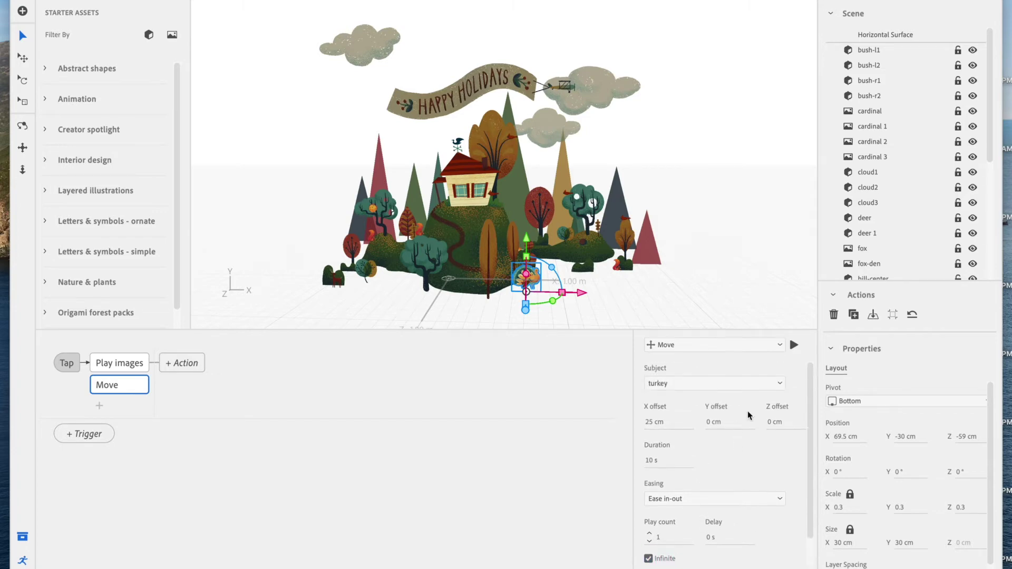
Preview the turkey's movement and shorten its duration to 8 s.
left_click(794, 346)
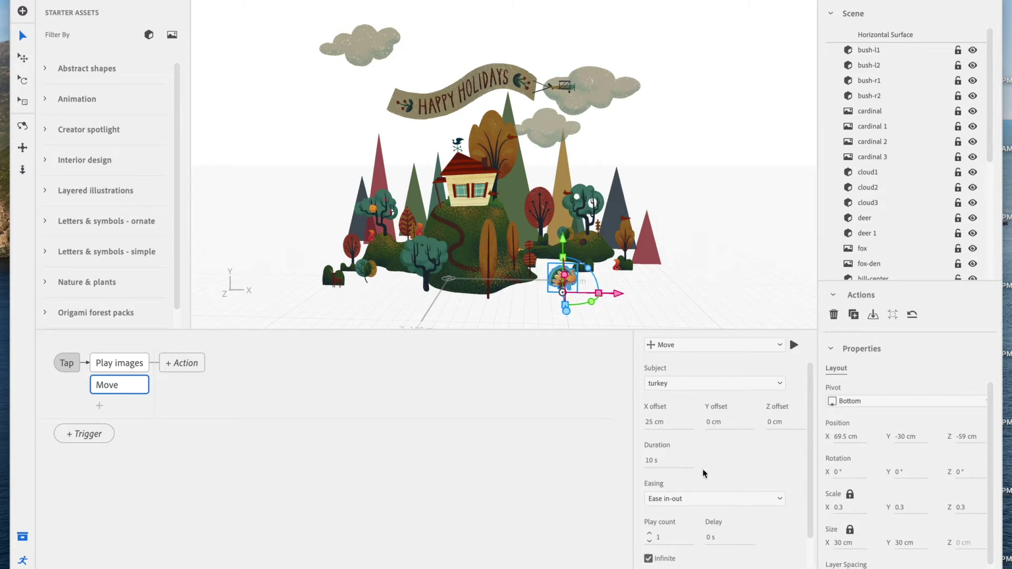
left_click(795, 345)
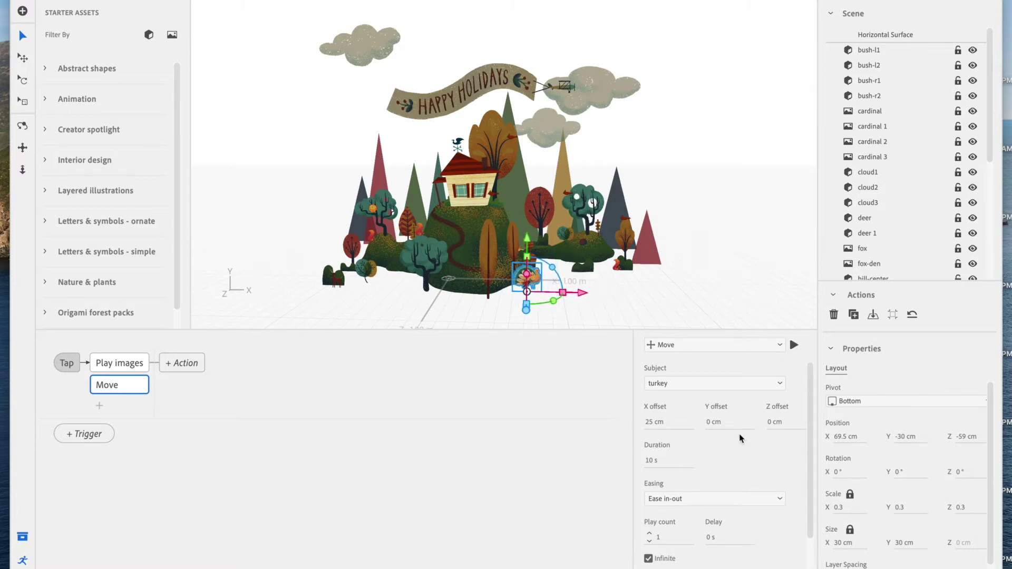
left_click(660, 461)
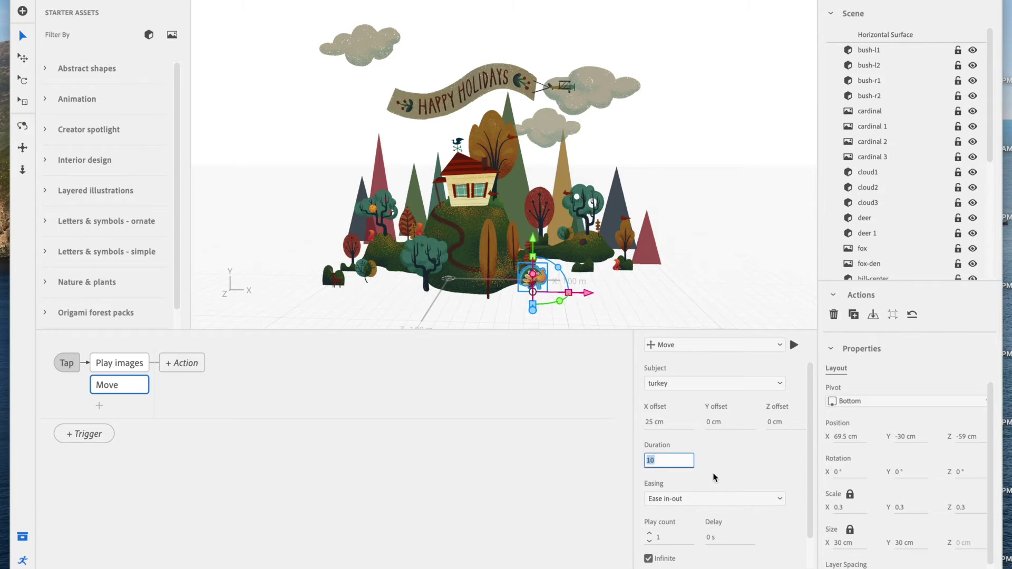
type("8")
key("Return")
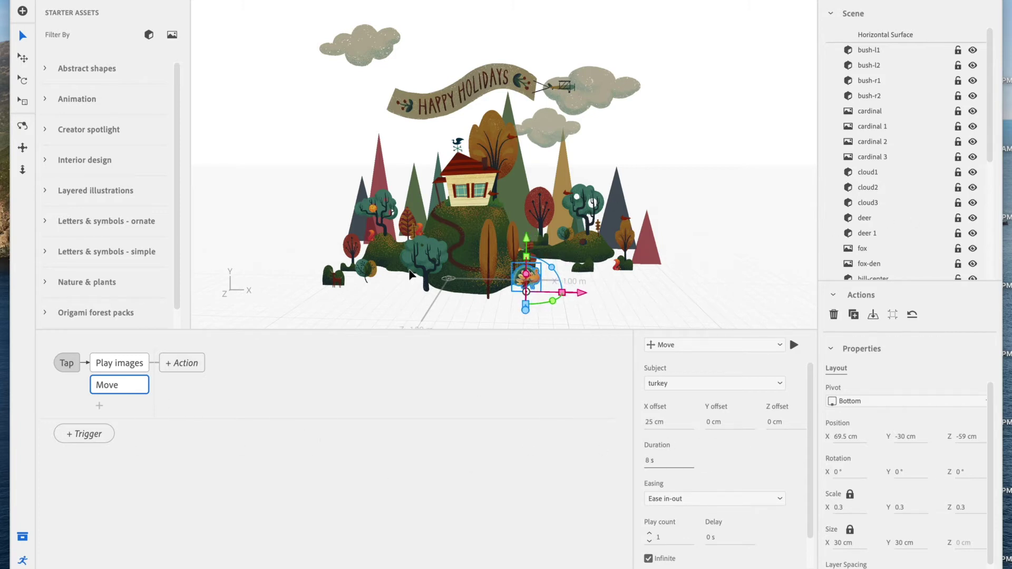
left_click(420, 233)
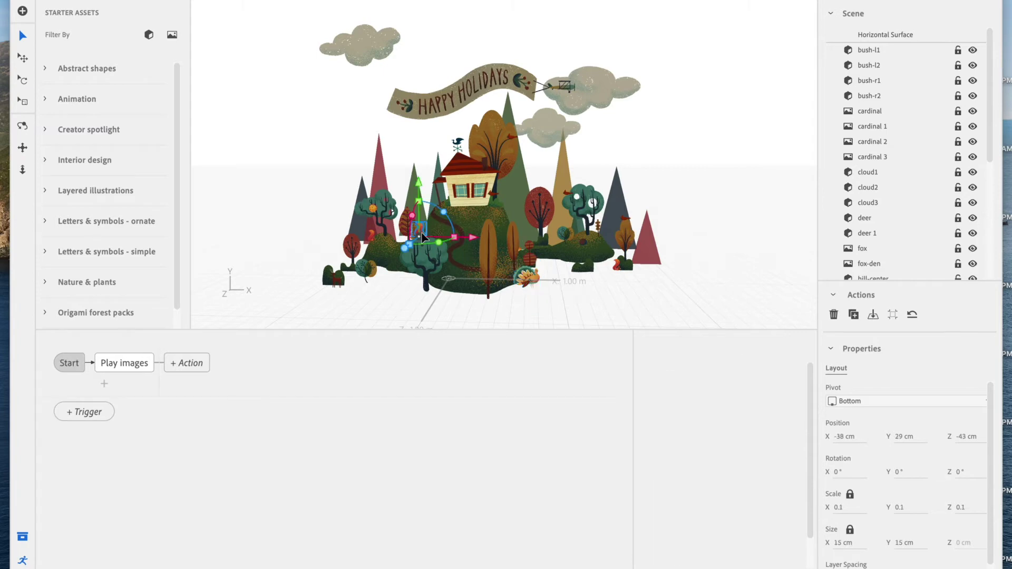
left_click(492, 199)
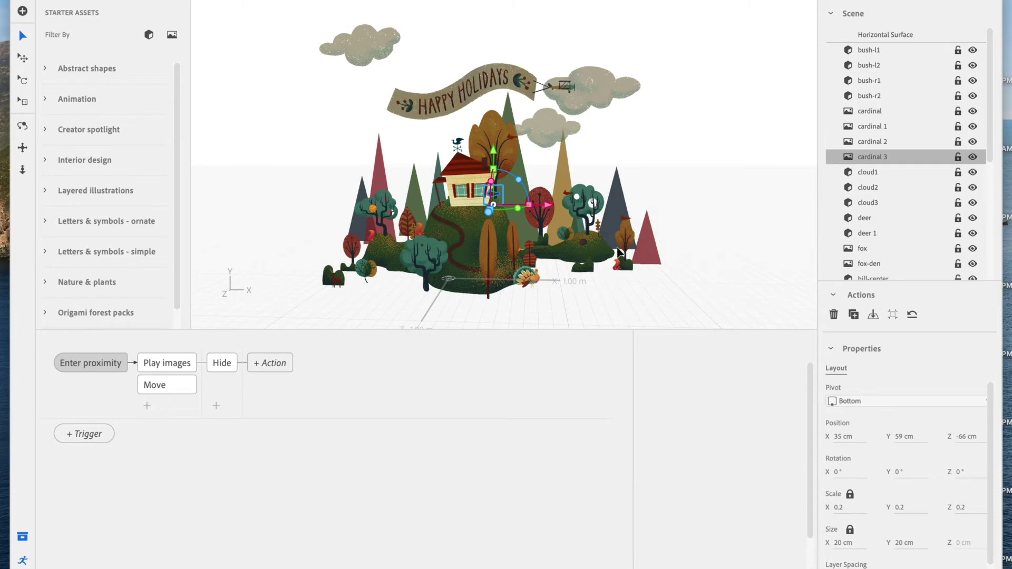
Give the fox den a Tap trigger that plays its image sequence.
left_click(584, 244)
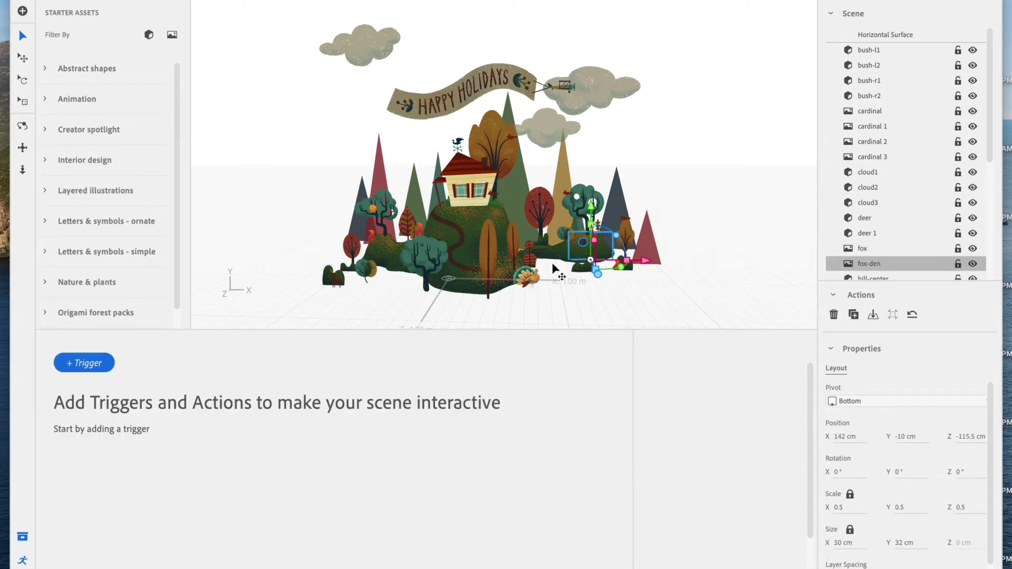
left_click(97, 364)
left_click(111, 389)
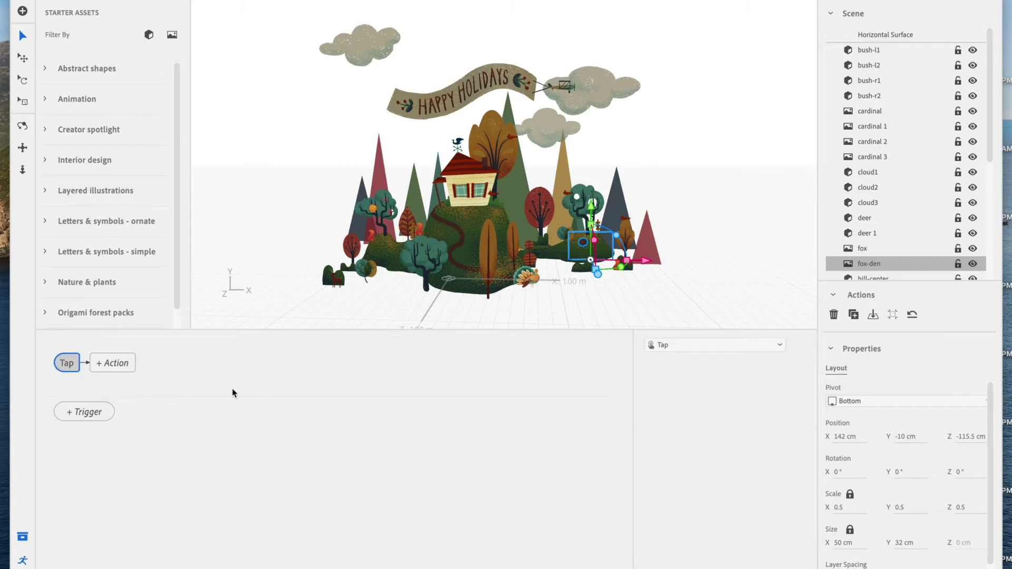
left_click(116, 367)
left_click(139, 398)
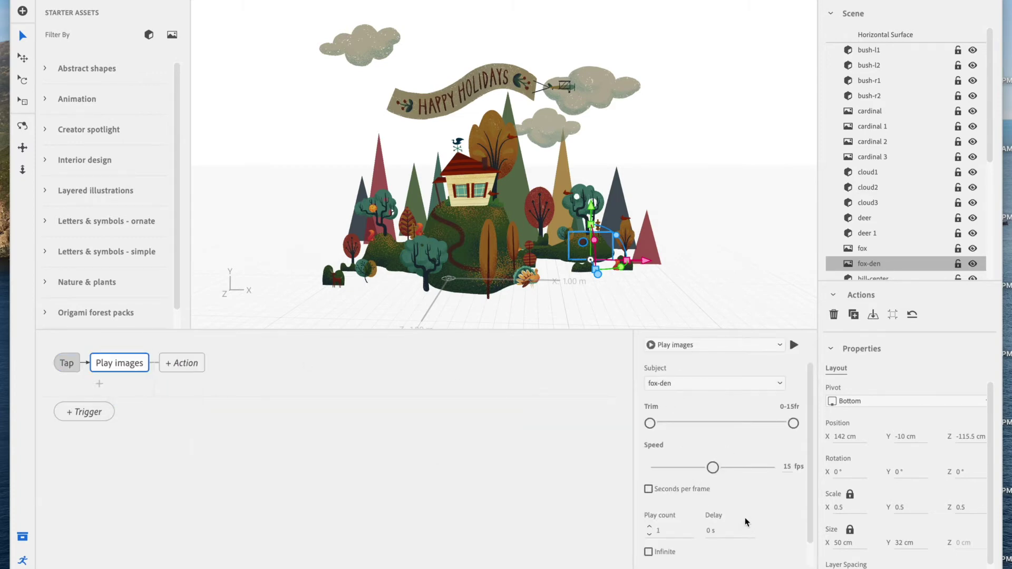
scroll(746, 522, "down", 1)
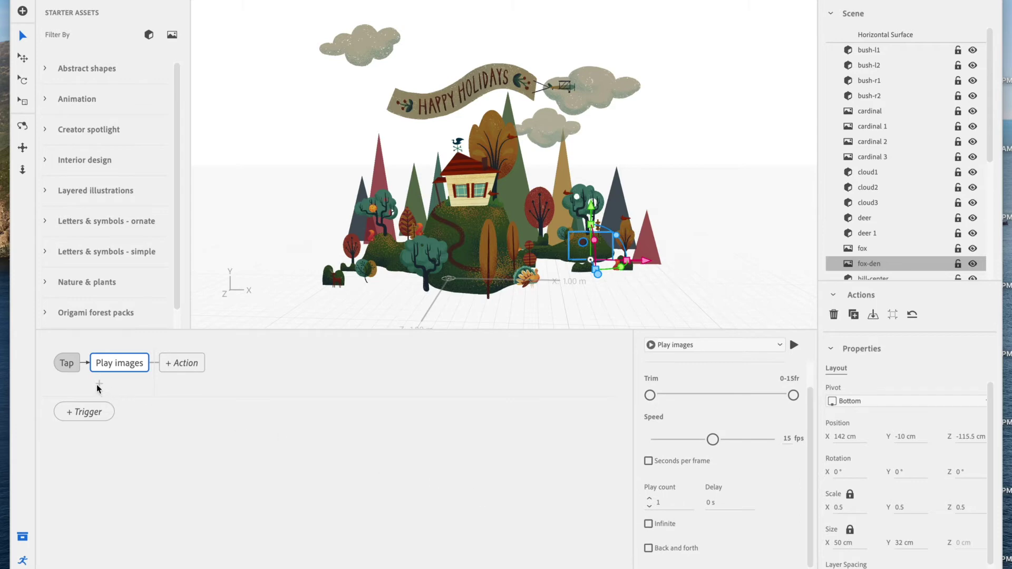
Give the right hill a Tap trigger playing the fox-den image sequence.
left_click(563, 257)
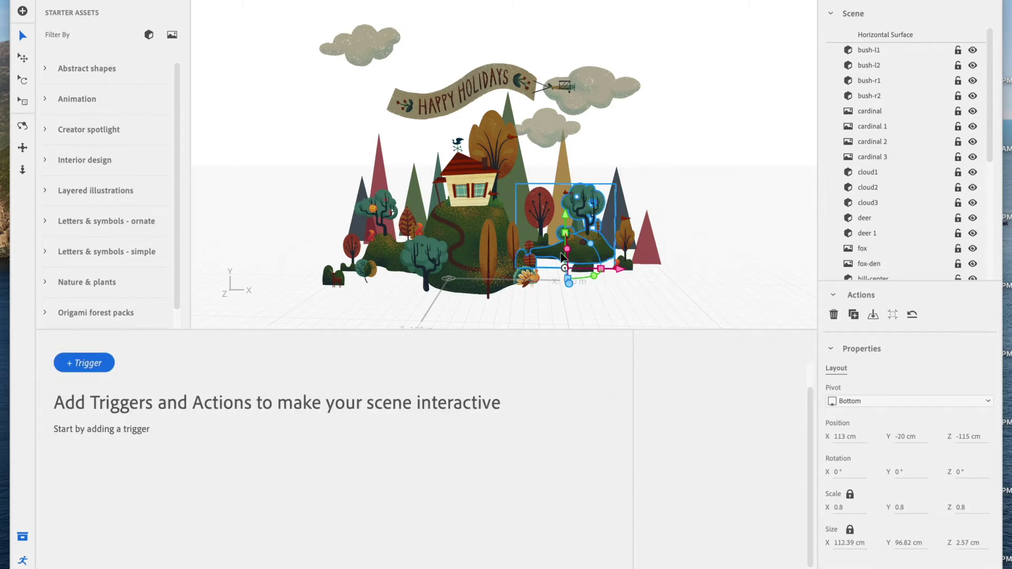
left_click(100, 366)
left_click(113, 387)
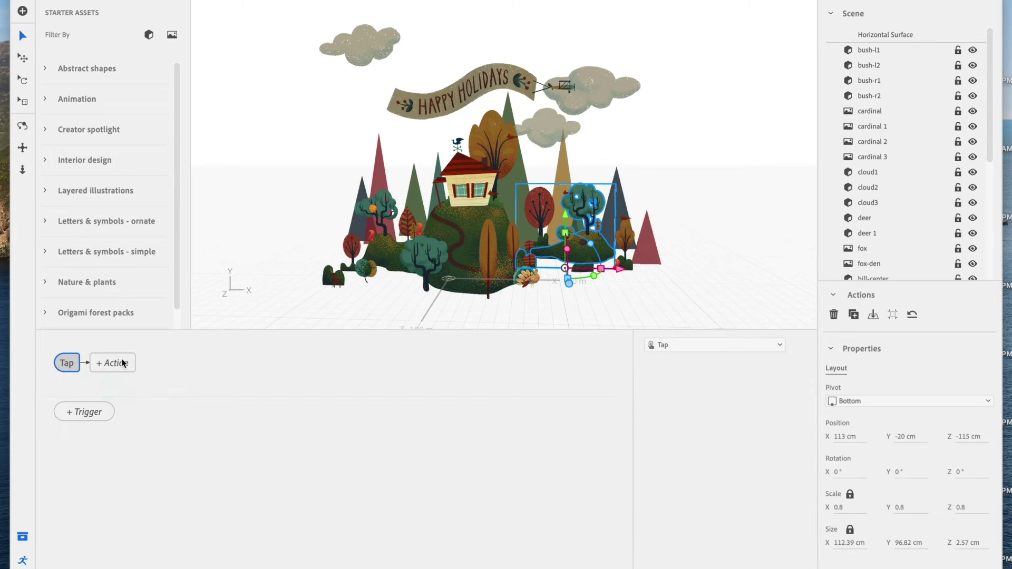
left_click(120, 363)
left_click(145, 395)
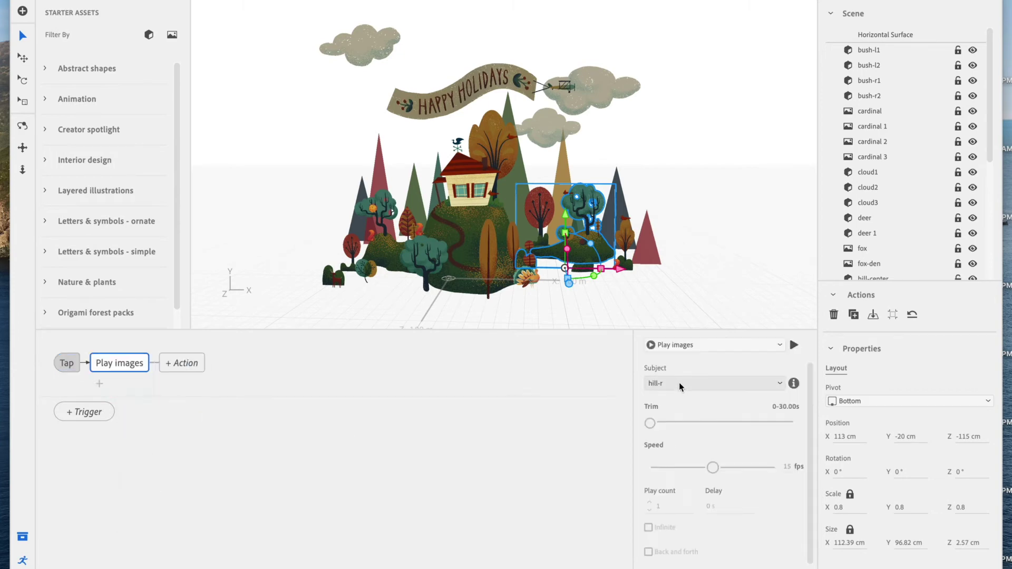
left_click(679, 381)
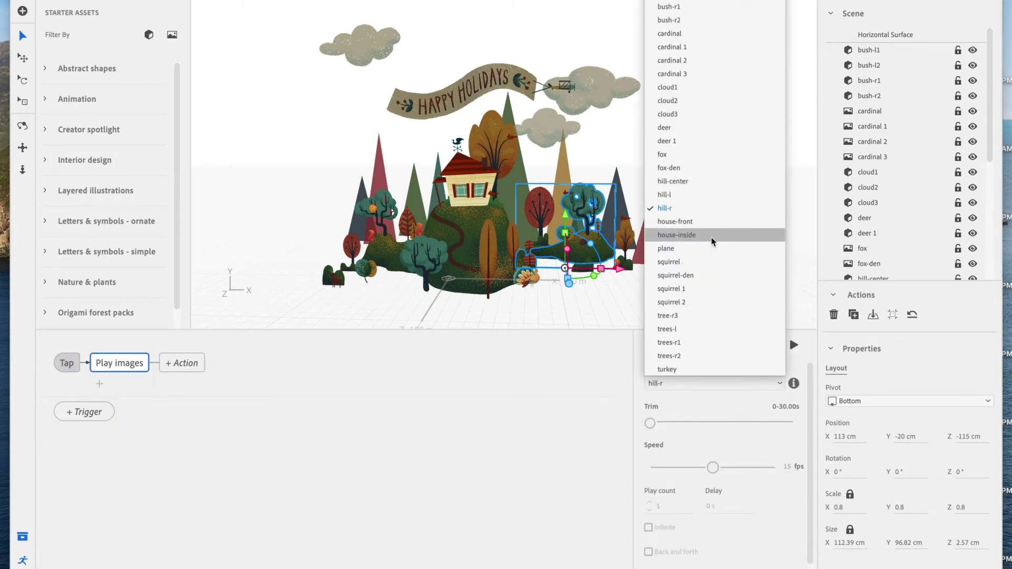
left_click(700, 168)
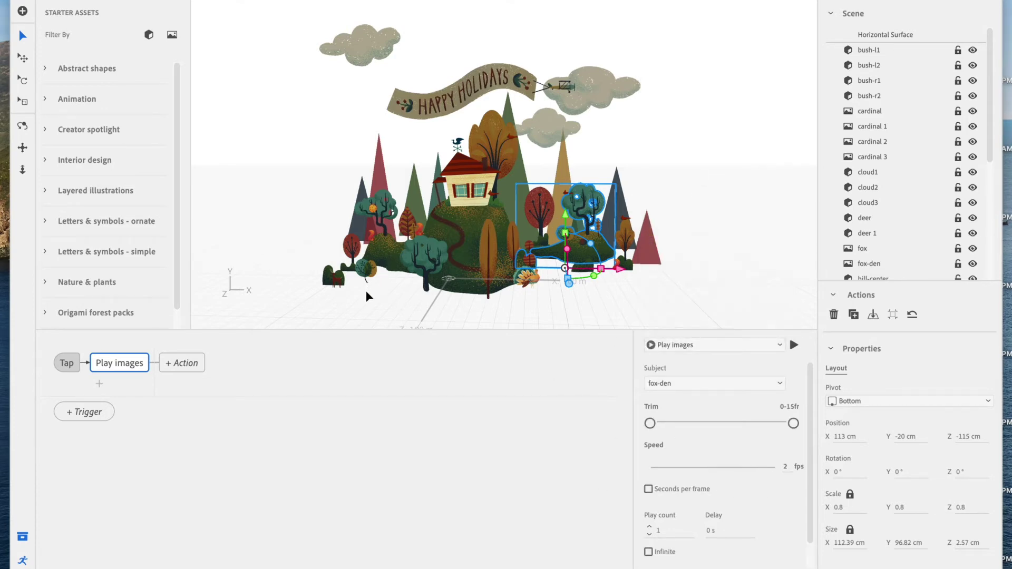
Give the small tree left of the house a Tap trigger with a Play images action.
left_click(373, 210)
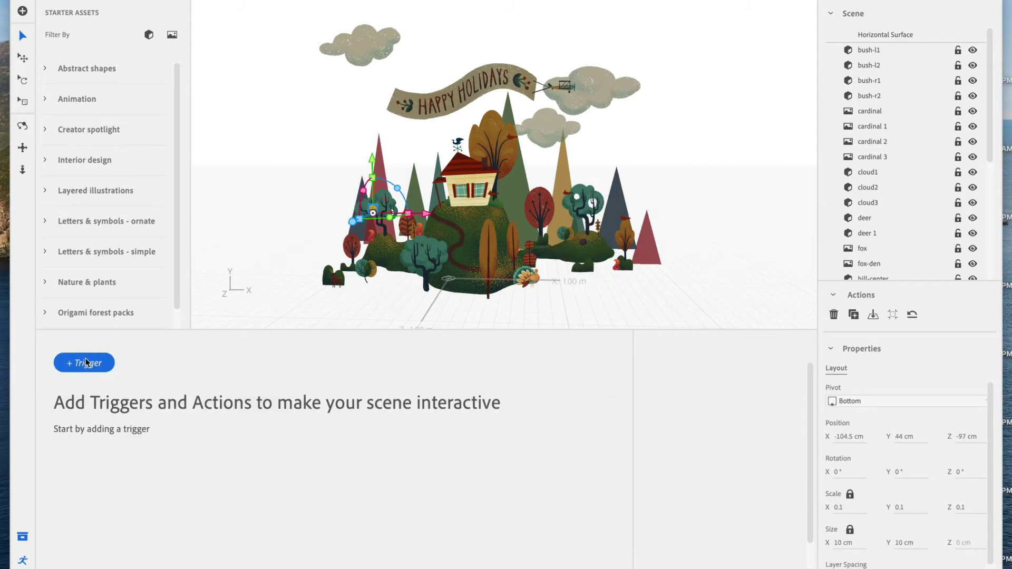
left_click(96, 371)
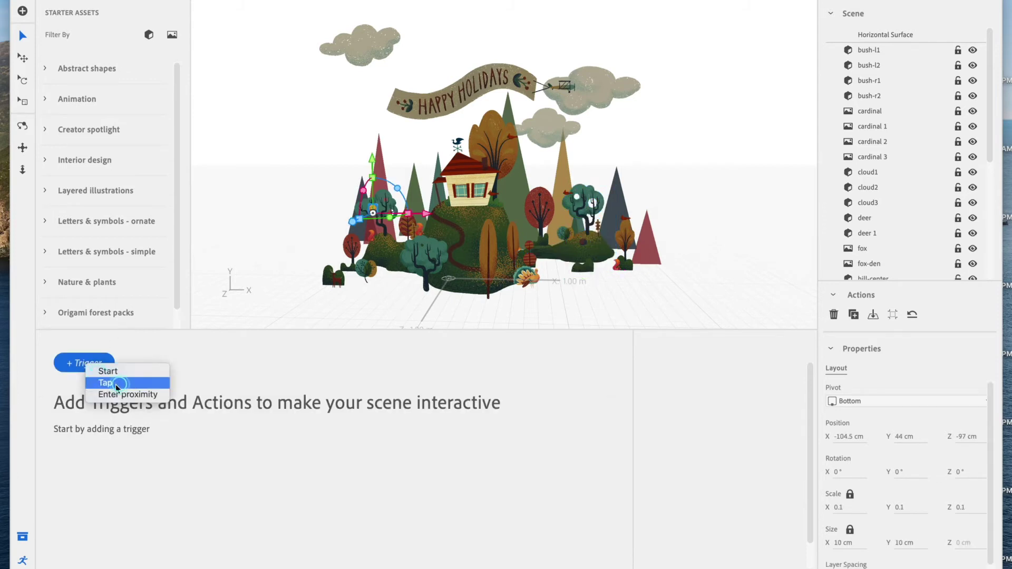
left_click(115, 384)
left_click(113, 373)
left_click(138, 401)
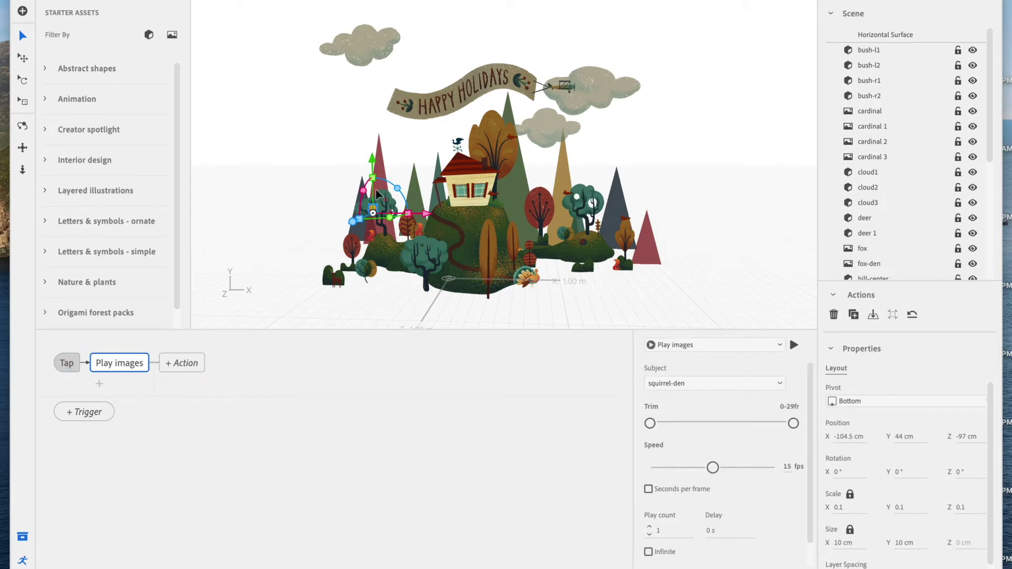
Give the tree group left of the house a Tap trigger playing squirrel-den images.
left_click(381, 258)
left_click(105, 369)
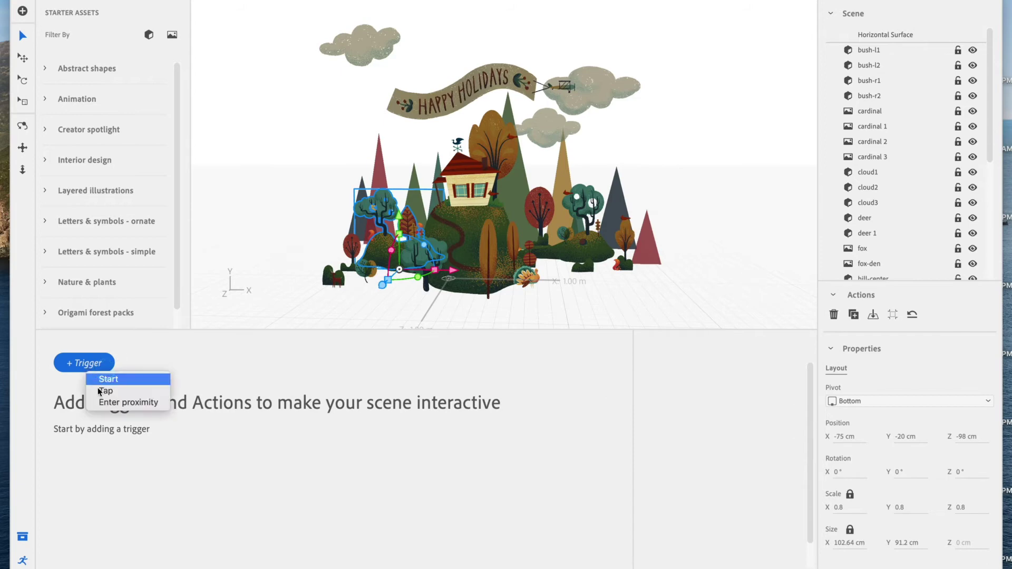
left_click(104, 391)
left_click(115, 365)
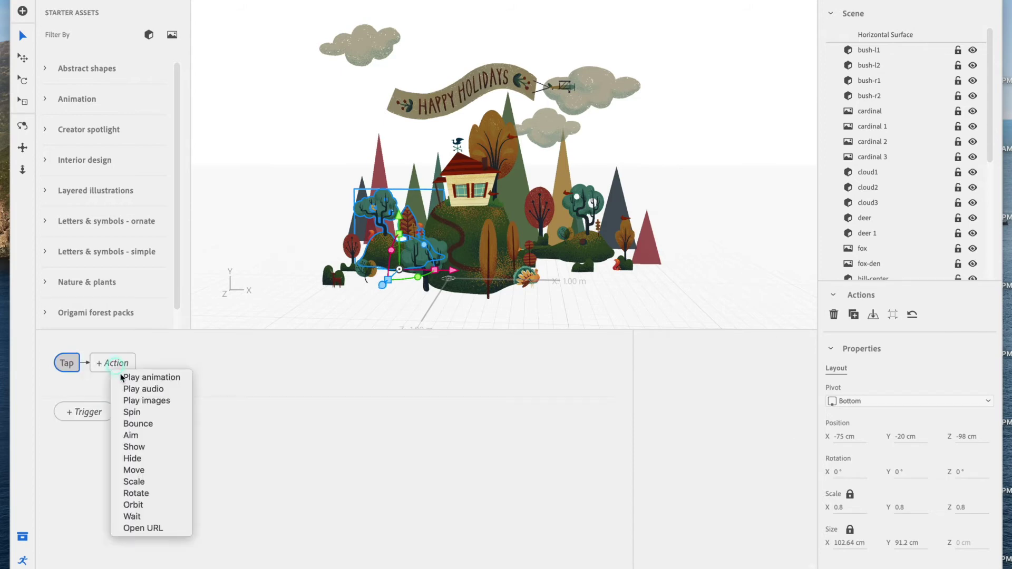
left_click(148, 401)
left_click(706, 384)
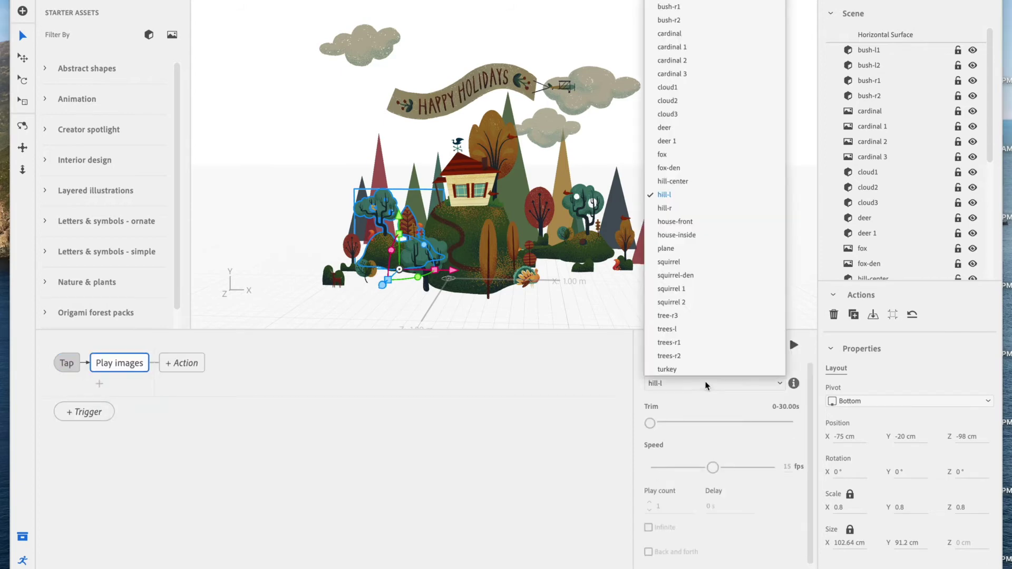
left_click(680, 275)
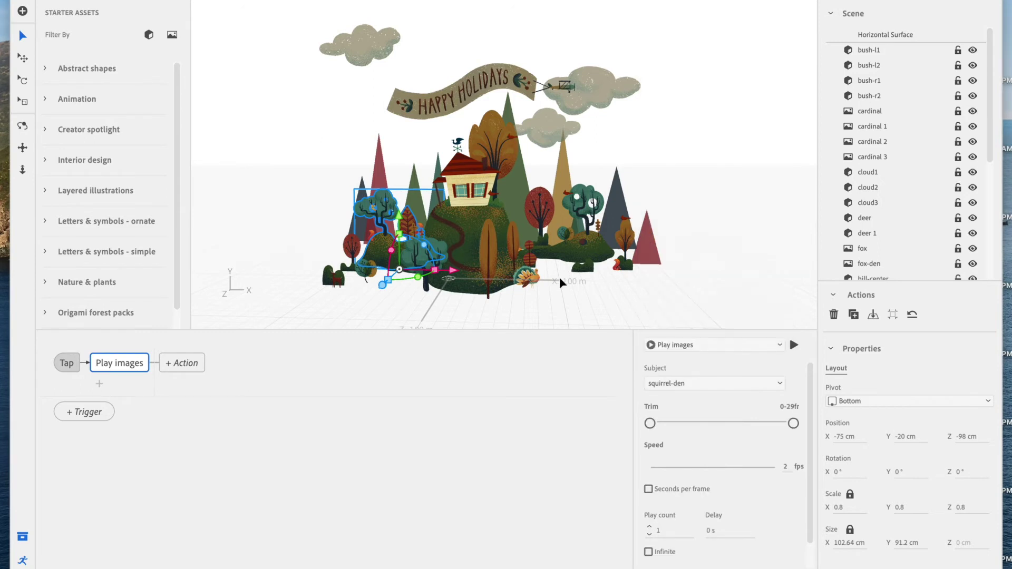
Give cloud1 a Start trigger with a Move action.
left_click(366, 312)
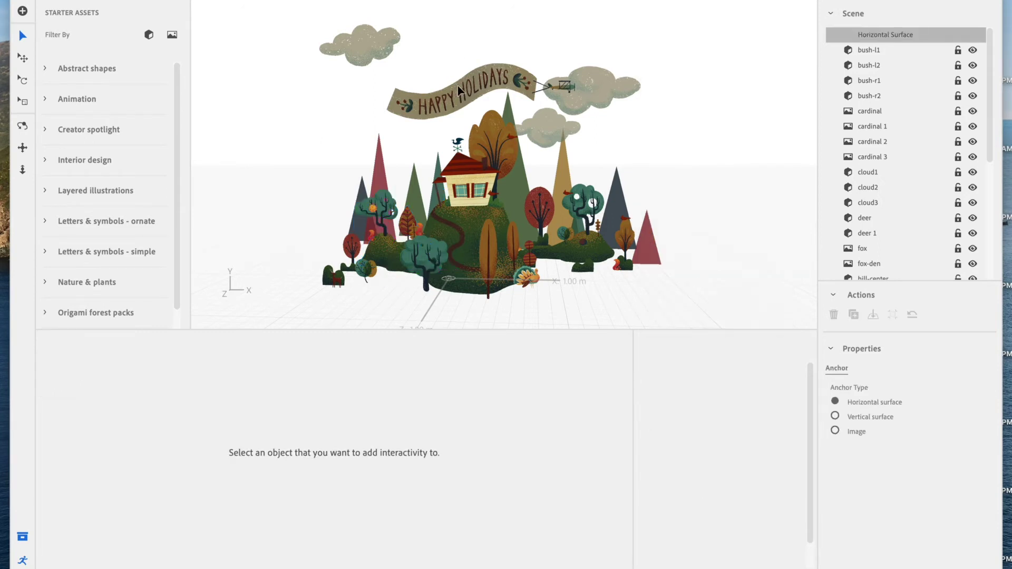
left_click(380, 50)
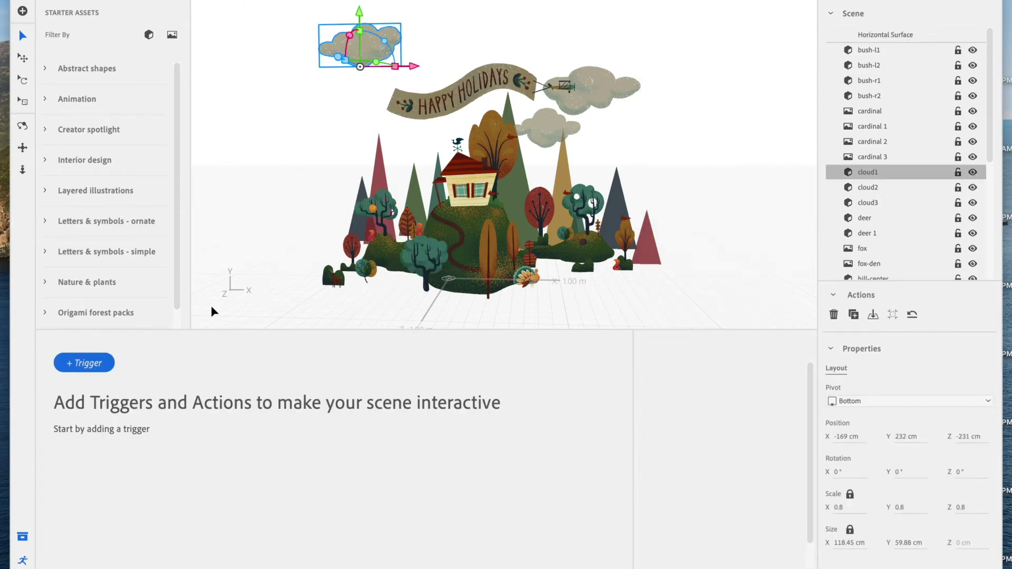
left_click(90, 365)
left_click(113, 372)
left_click(123, 367)
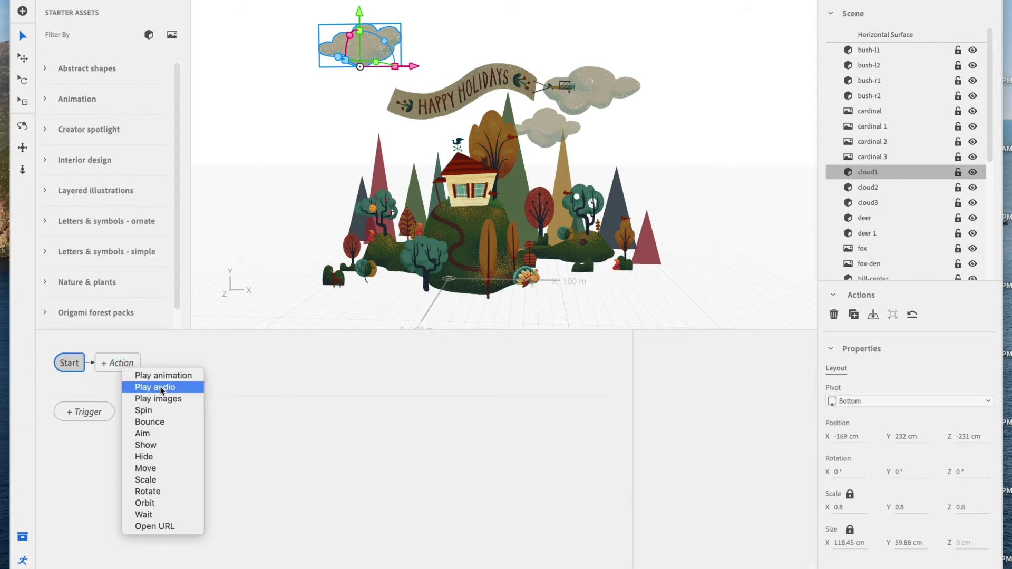
left_click(145, 470)
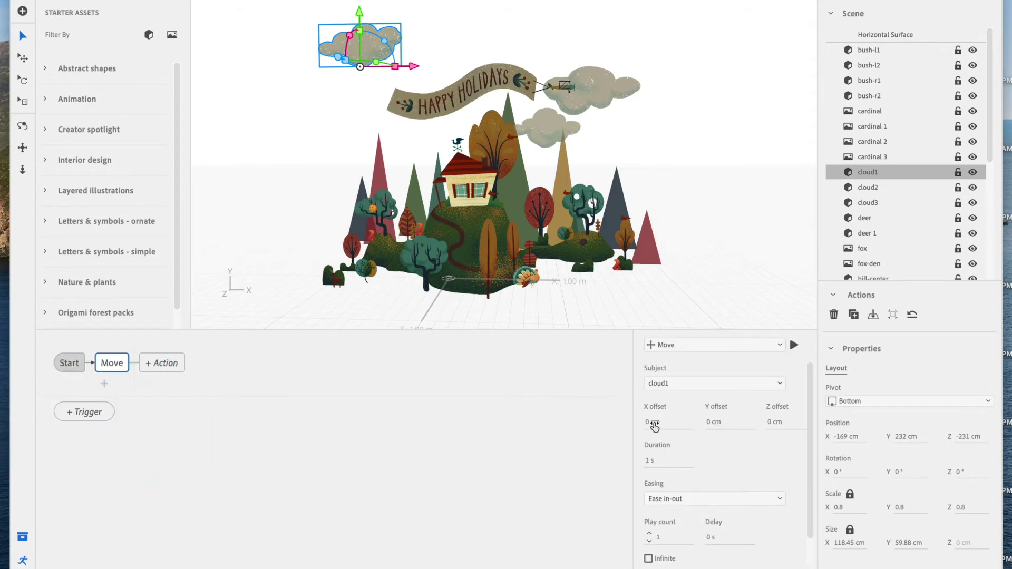
Set cloud1's move to 100 cm along X over 40 s, previewing it once.
left_click(656, 422)
type("100")
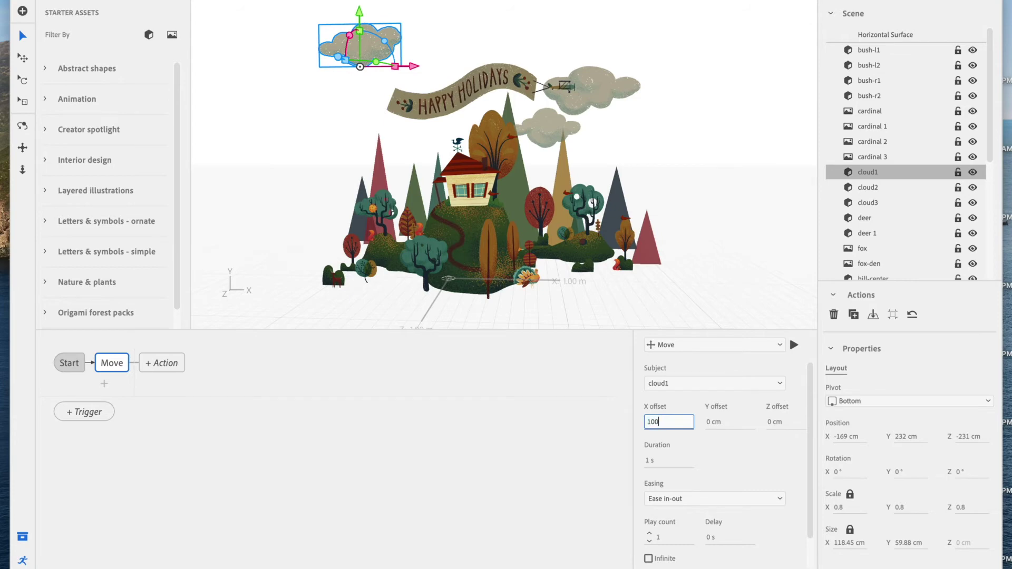
key("Return")
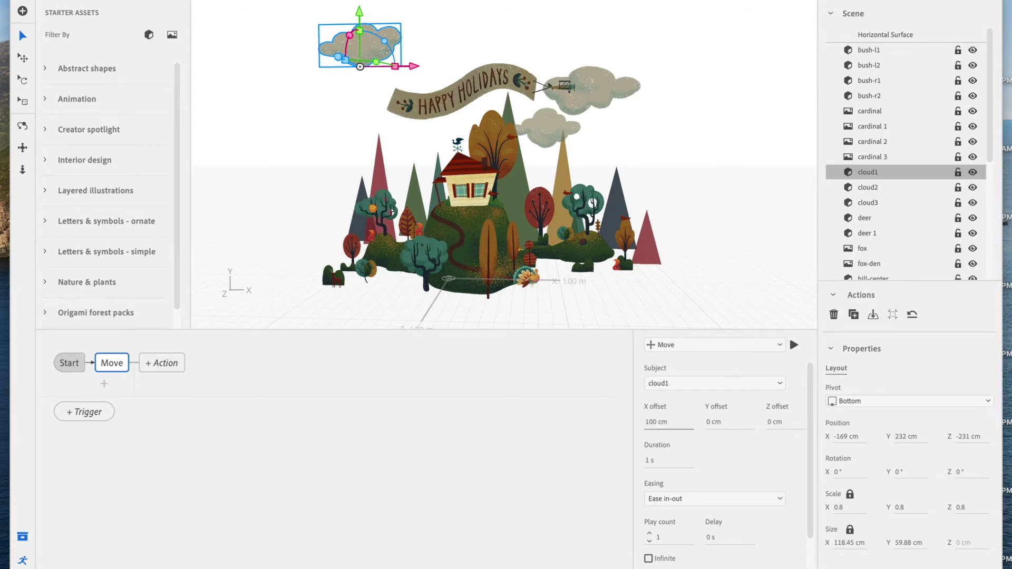
left_click(794, 346)
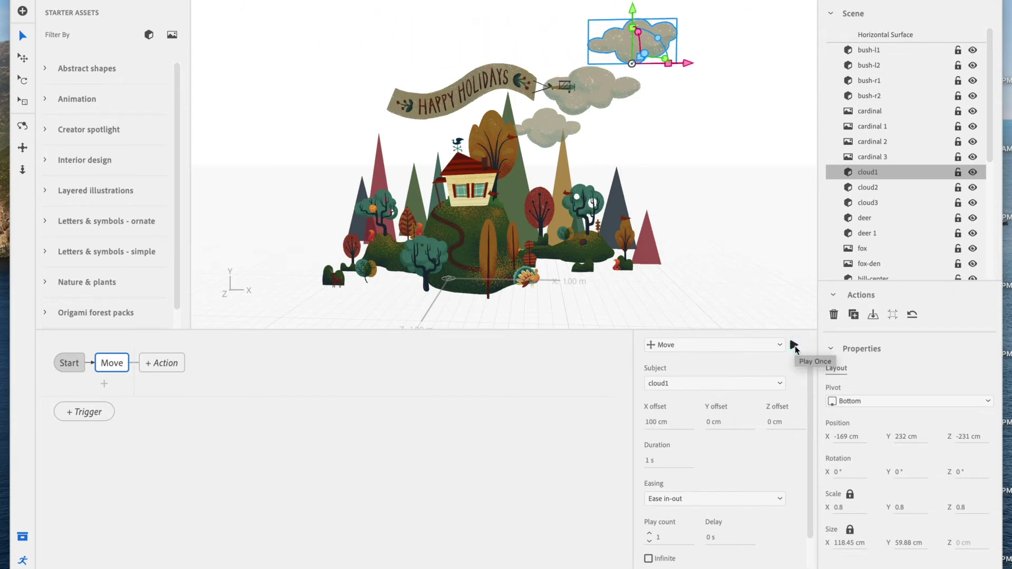
left_click(654, 460)
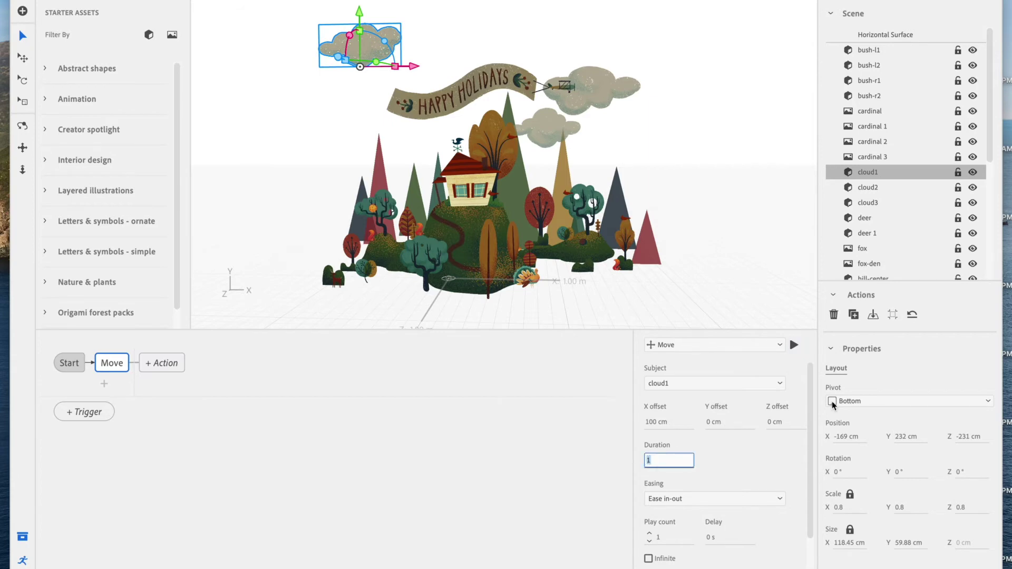
type("40")
key("Return")
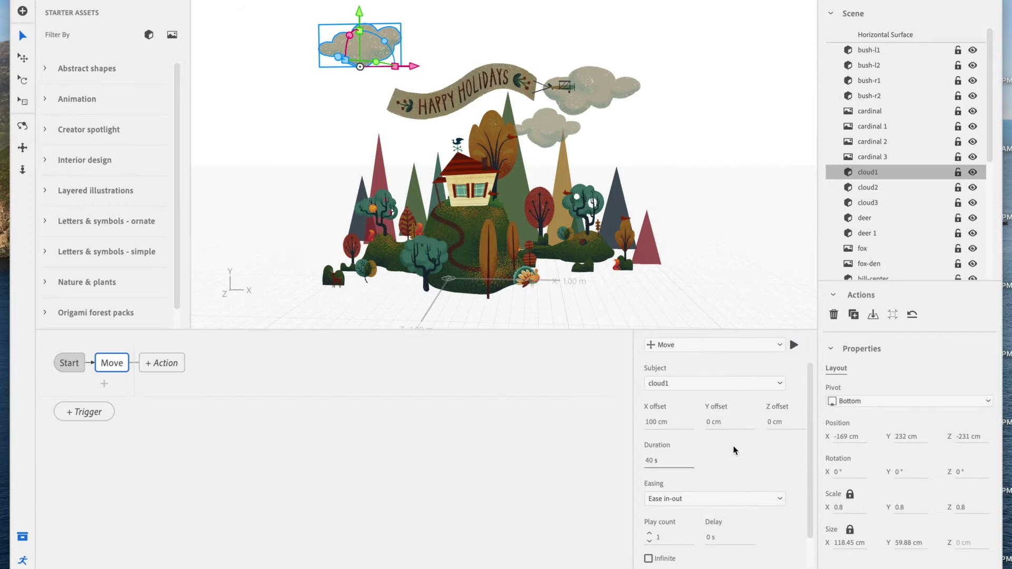
scroll(677, 522, "down", 1)
Make cloud1 move back and forth, then give cloud3 a Start trigger with a Move action.
left_click(669, 548)
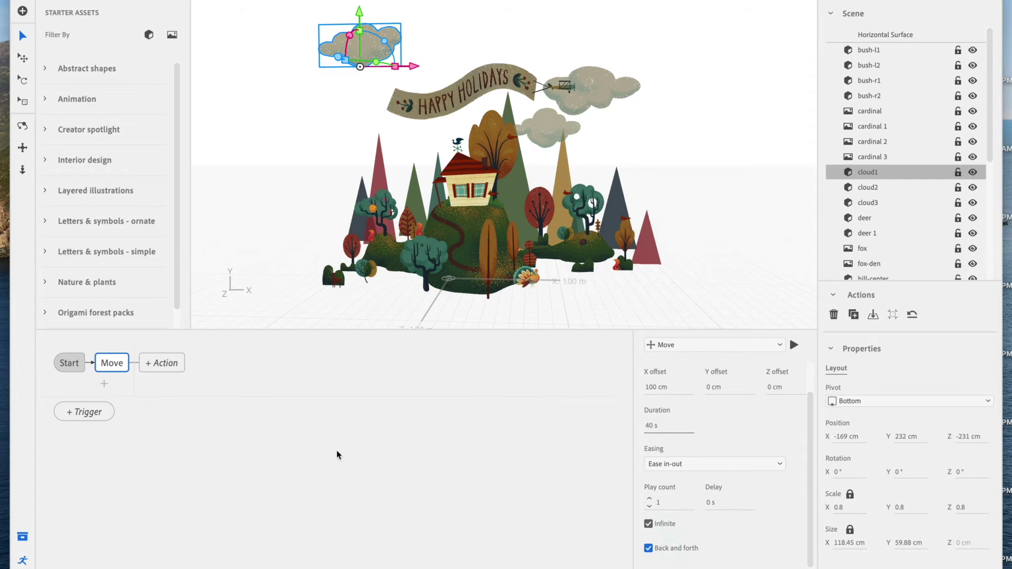
left_click(610, 107)
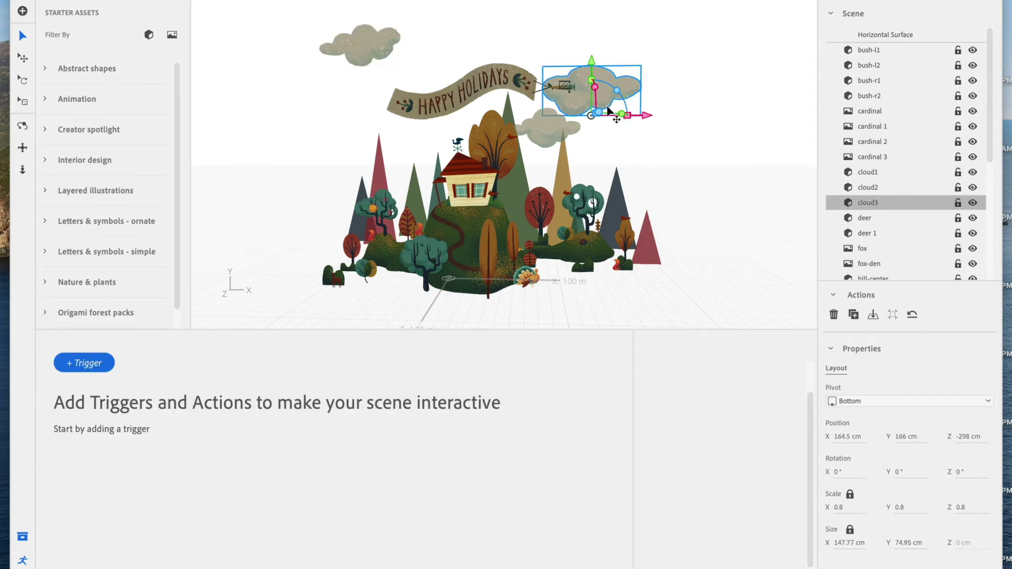
left_click(95, 369)
left_click(100, 368)
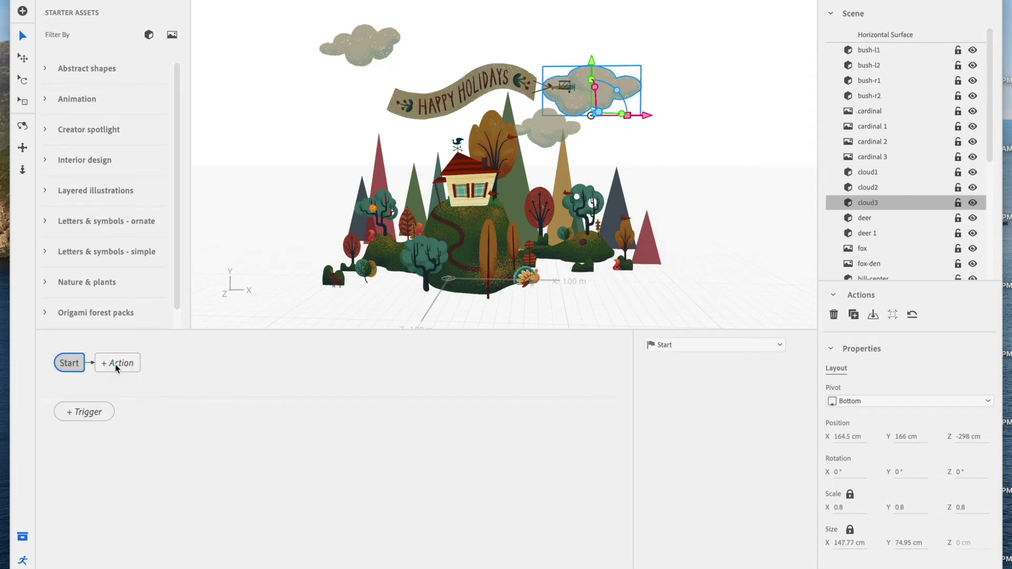
left_click(117, 363)
left_click(147, 469)
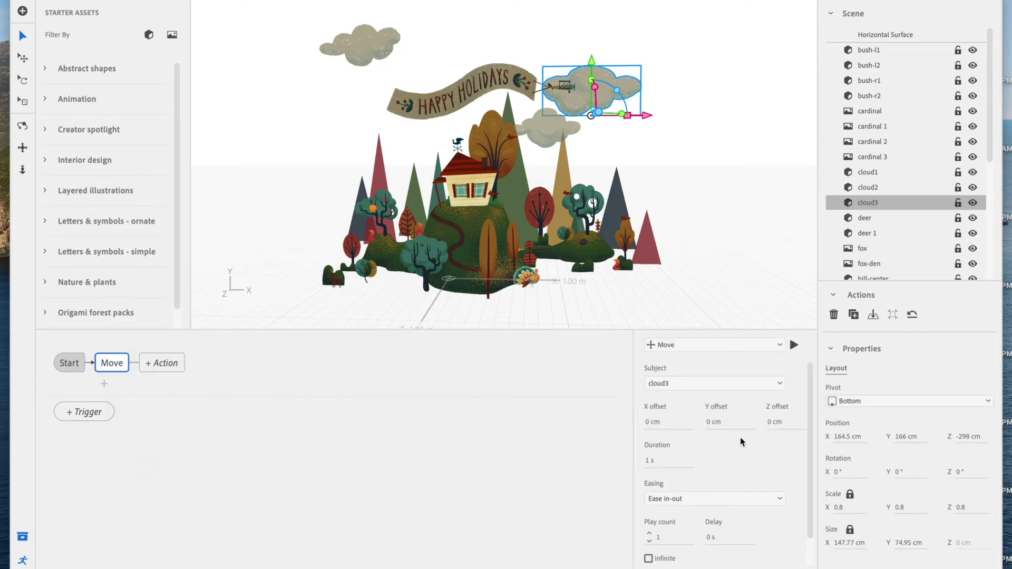
Set cloud3's move to -80 cm along X over 35 s, preview it, and loop infinitely.
left_click(657, 423)
key("BackSpace")
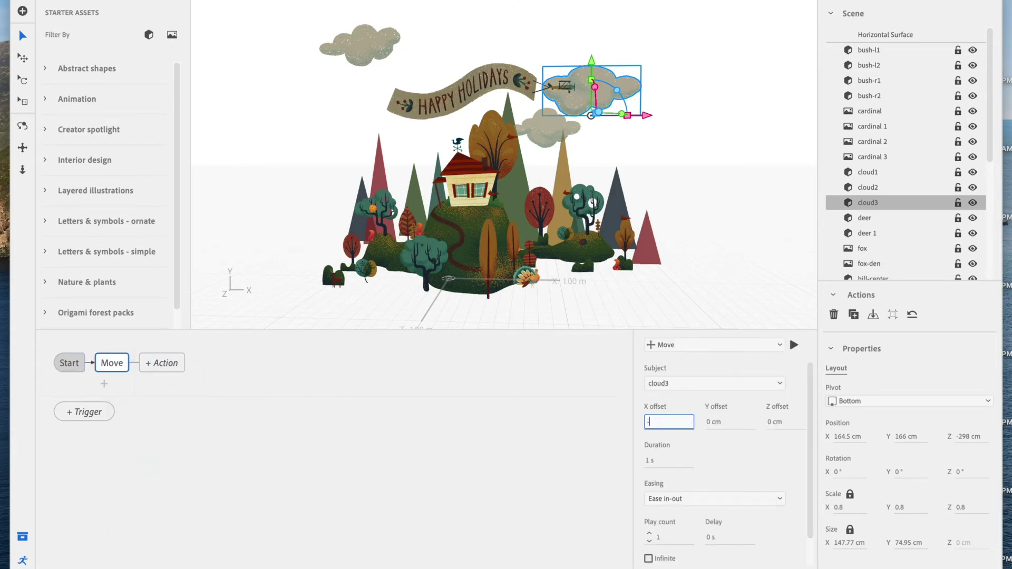
key("Return")
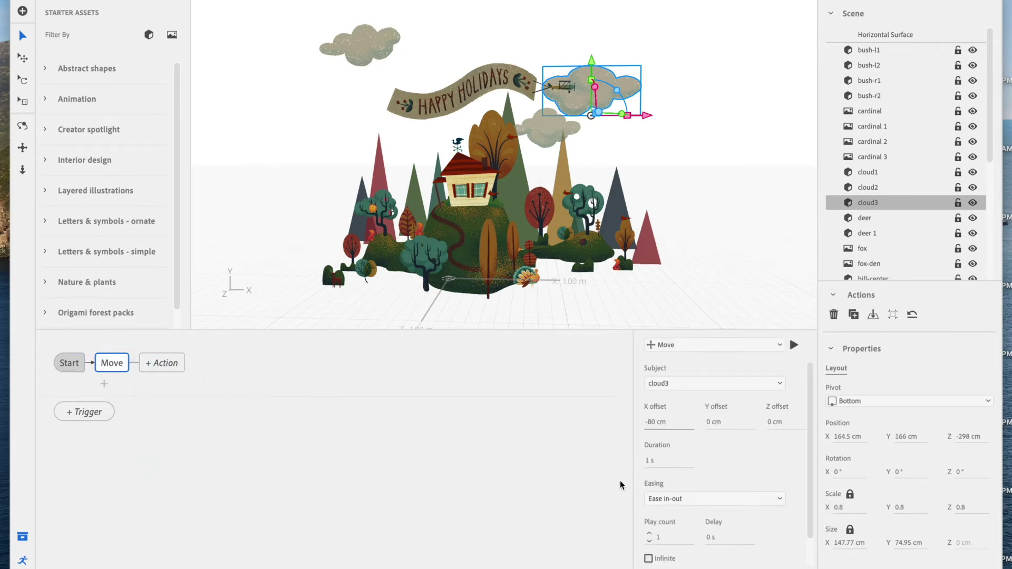
left_click(649, 461)
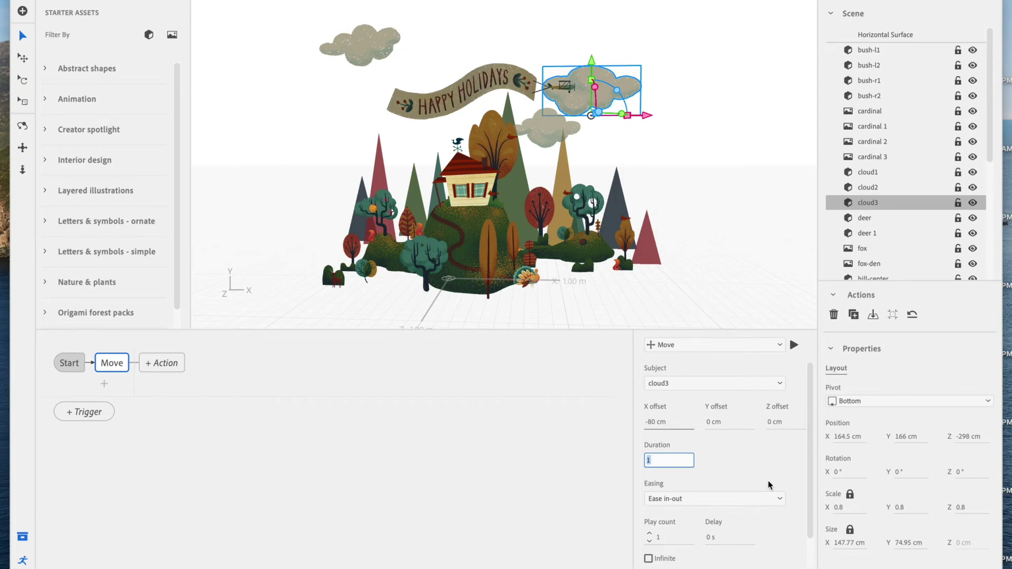
type("35")
key("Return")
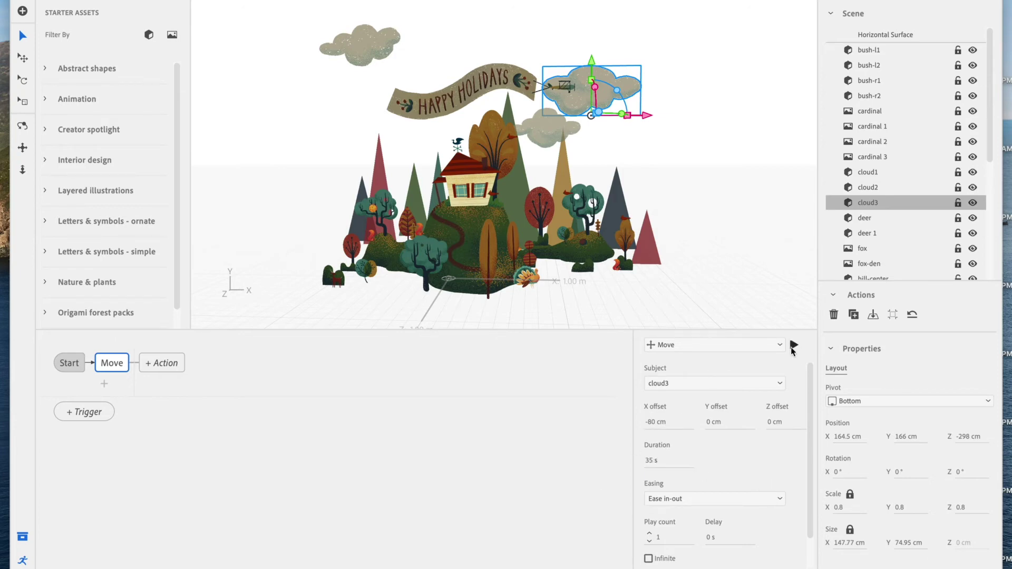
left_click(794, 345)
left_click(649, 558)
scroll(683, 527, "down", 1)
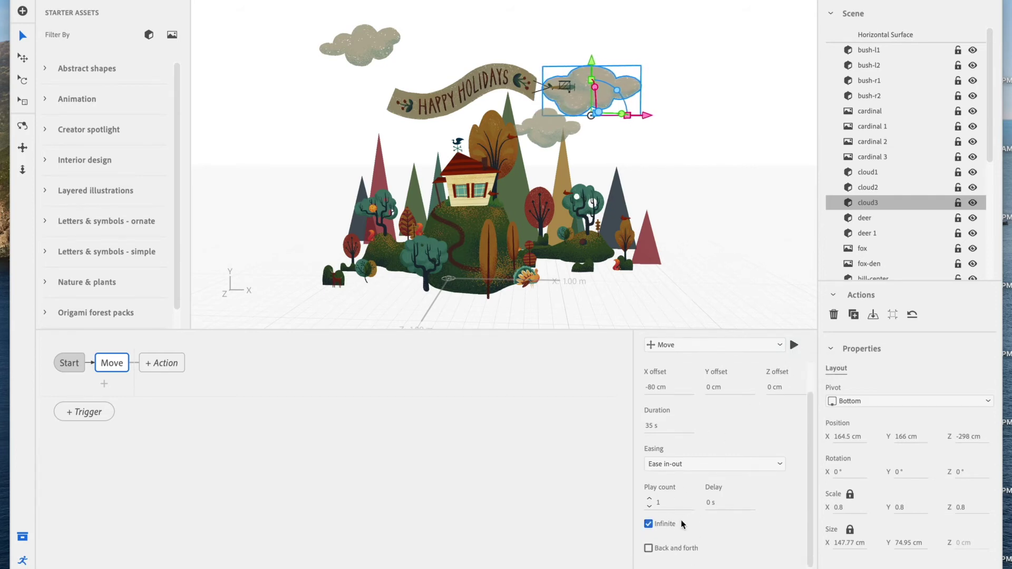
left_click(547, 161)
Select cloud2 and give it a Start trigger with a Move action.
left_click(553, 142)
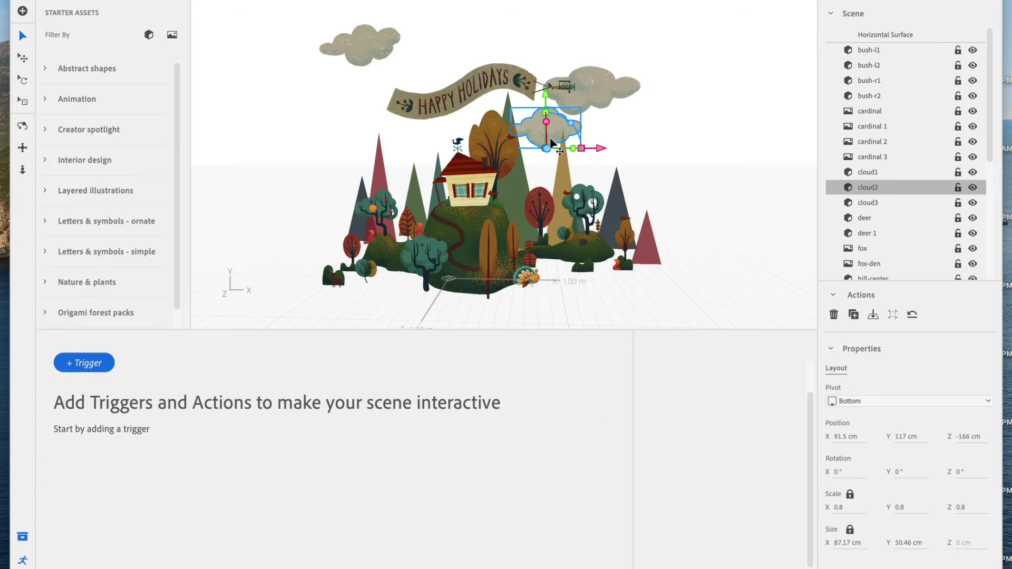
left_click(74, 369)
left_click(85, 377)
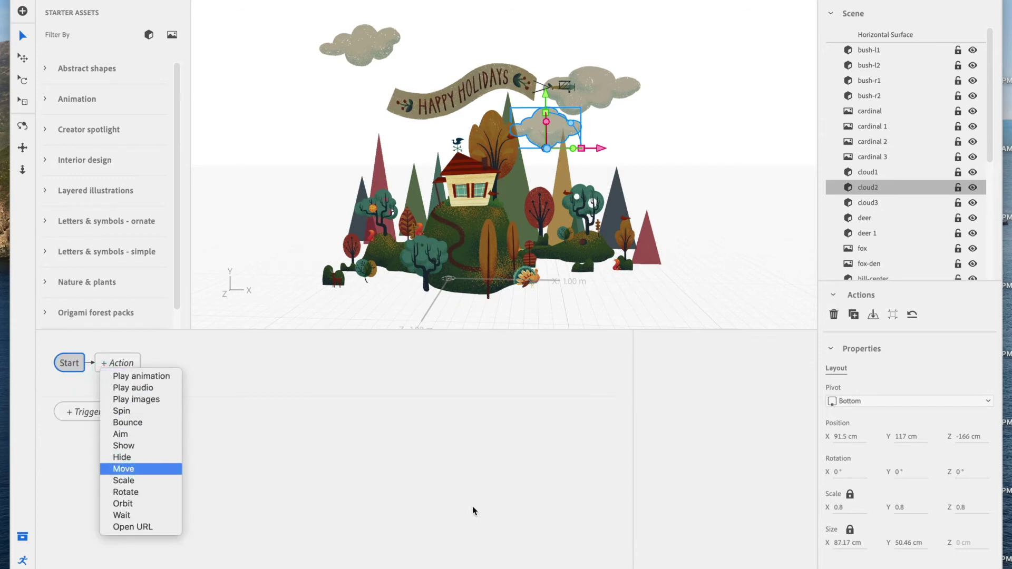
key("Return")
Set the Move's X offset to -50 cm and preview the drift.
left_click(658, 424)
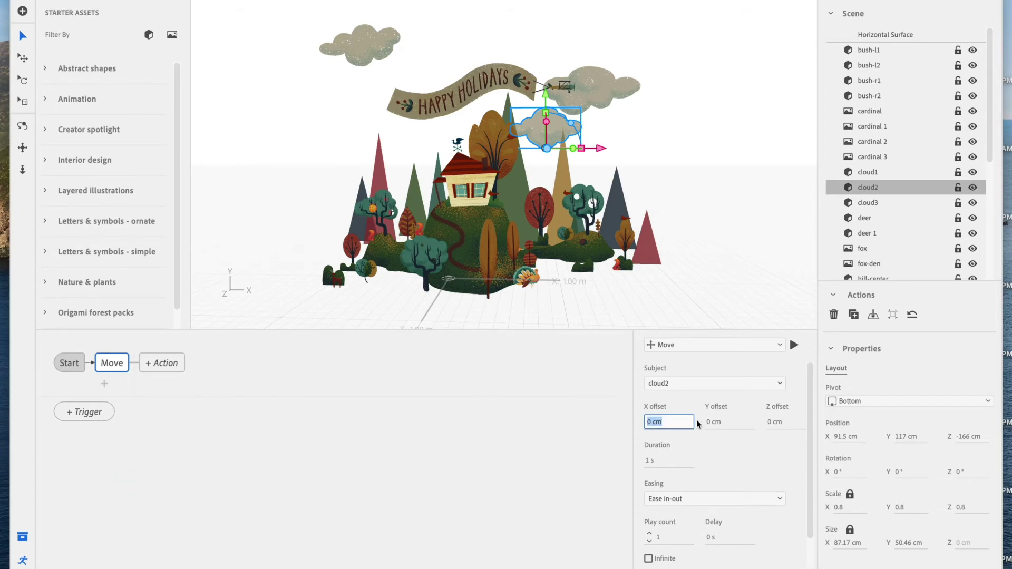
type("-")
key("BackSpace")
type("50")
key("Return")
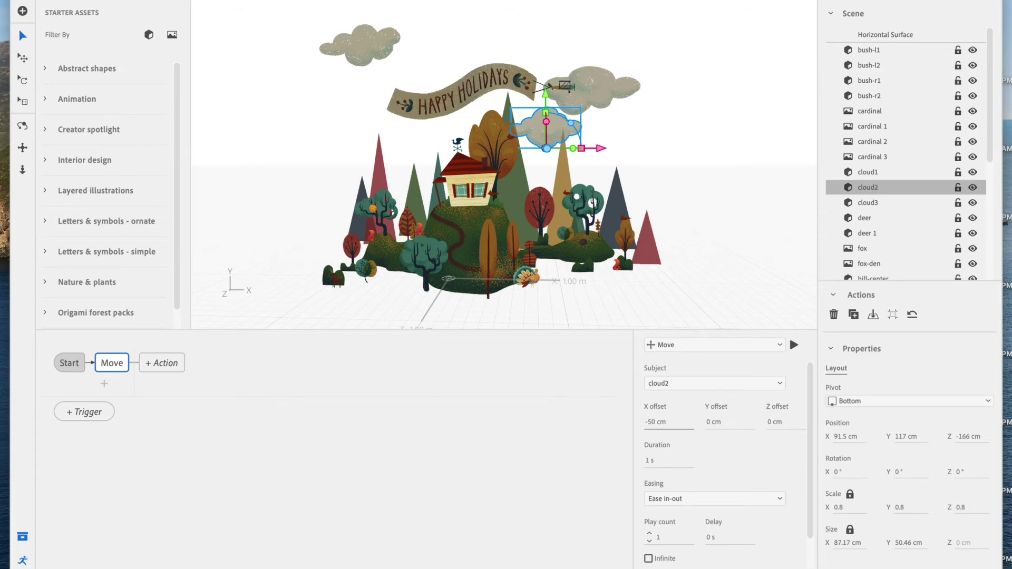
left_click(794, 346)
Try a 30 s move duration, preview it, then settle on 25 s.
left_click(650, 461)
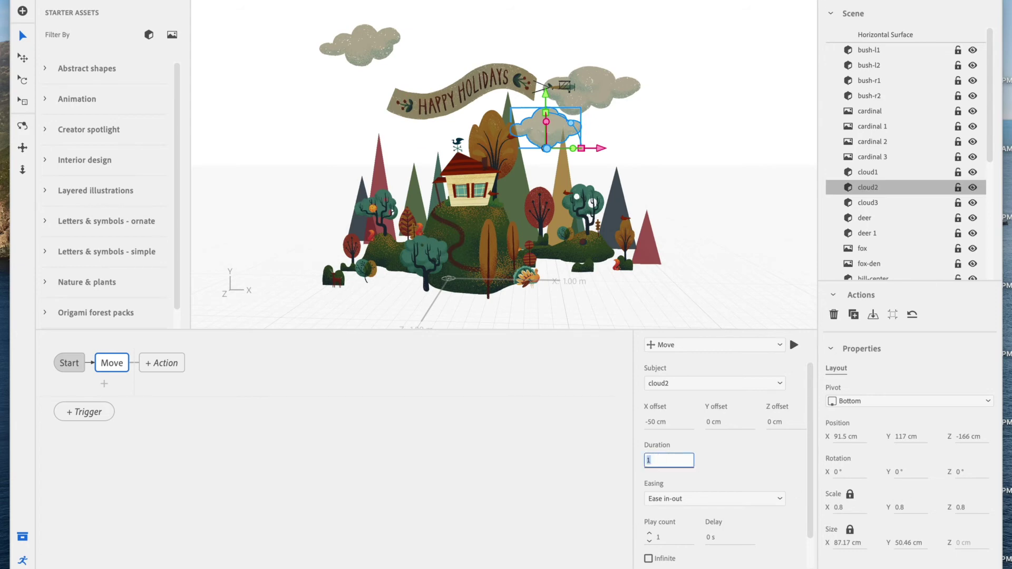
type("30")
key("Return")
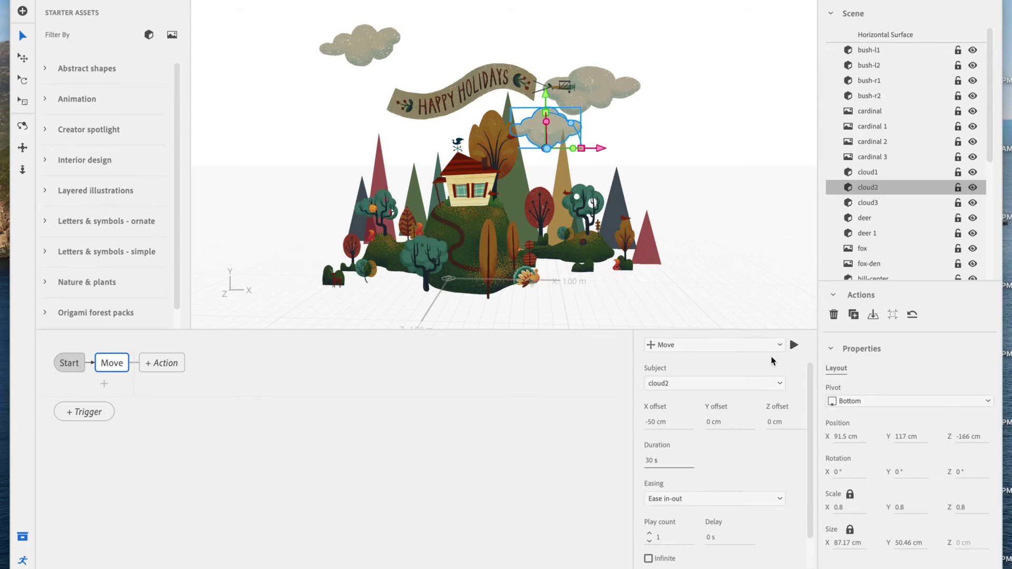
left_click(795, 346)
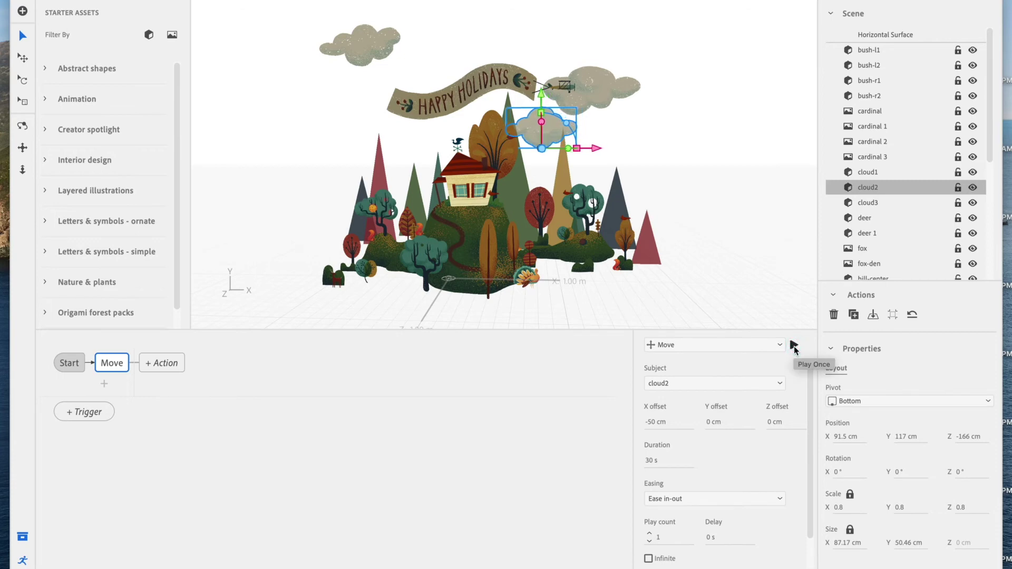
left_click(656, 462)
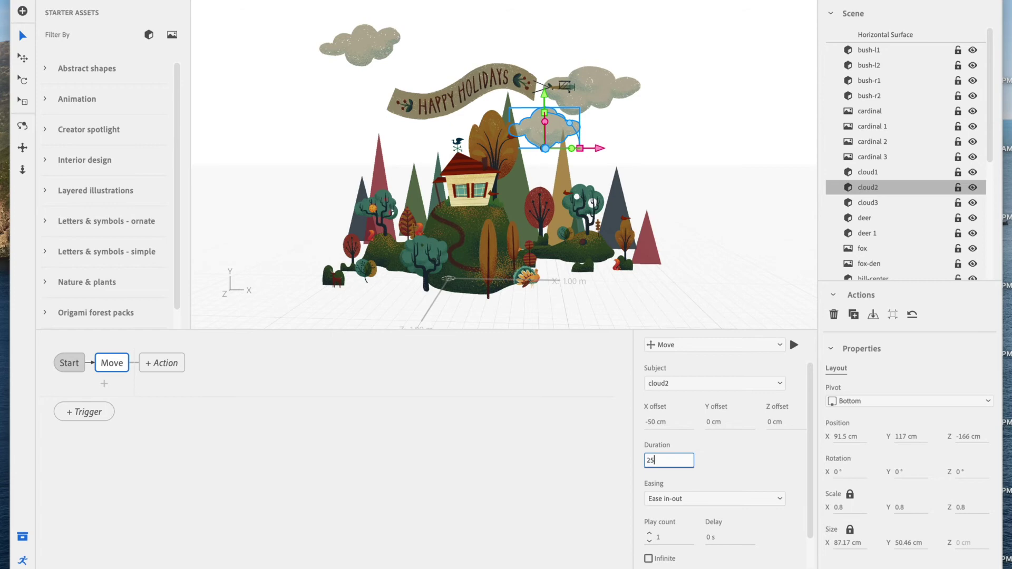
type("25")
key("Return")
Make the move loop Infinite and Back and forth, then select the Happy Holidays banner.
scroll(727, 474, "down", 1)
left_click(648, 524)
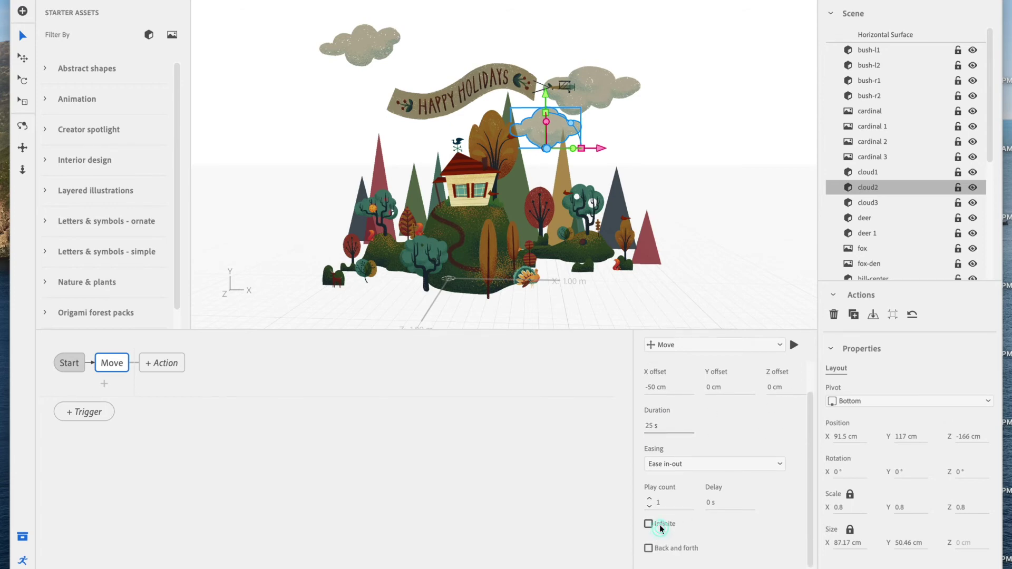
left_click(648, 549)
left_click(504, 91)
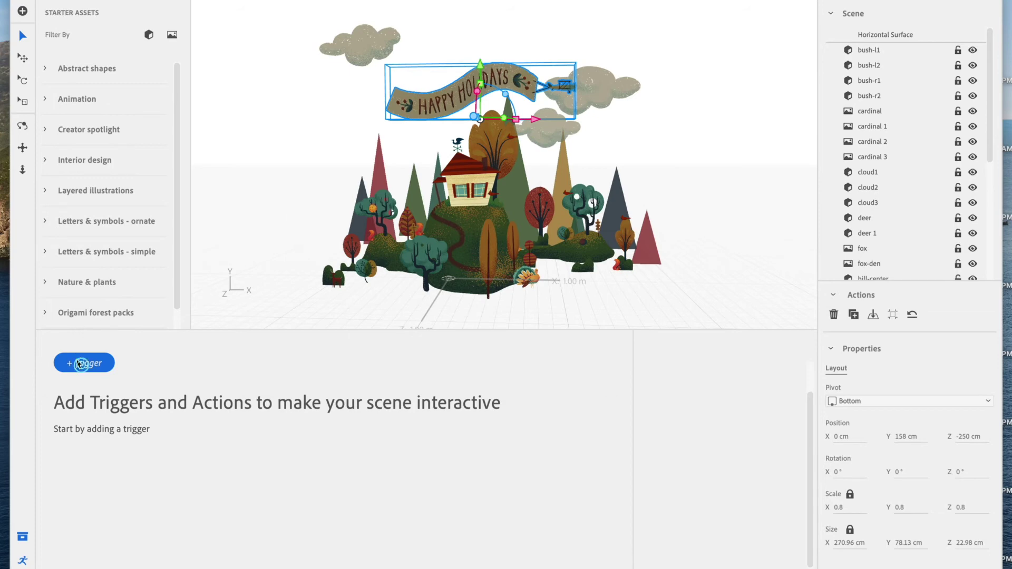
Give the banner plane a Start trigger with Aim and Orbit actions.
left_click(79, 363)
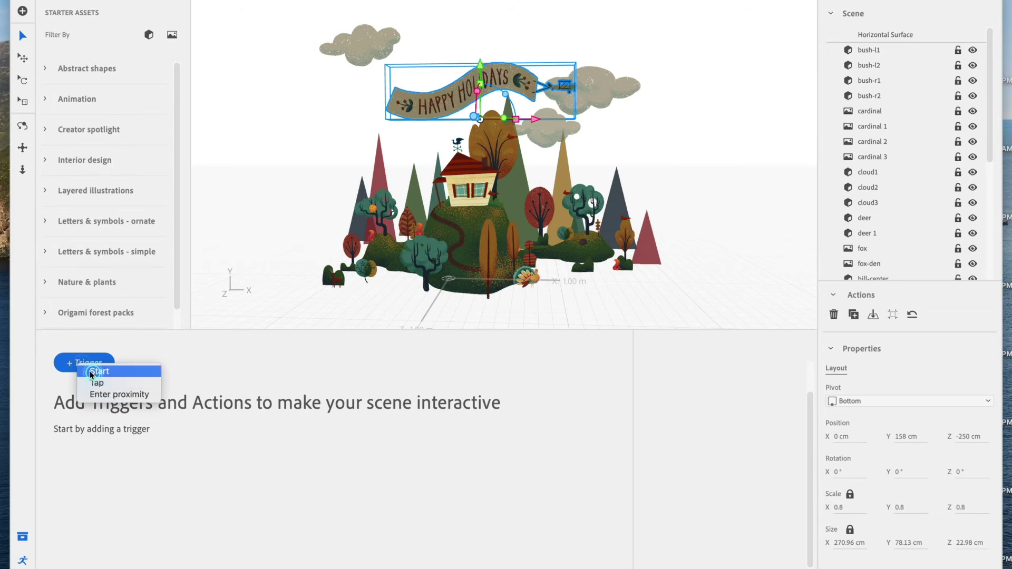
left_click(94, 371)
left_click(124, 364)
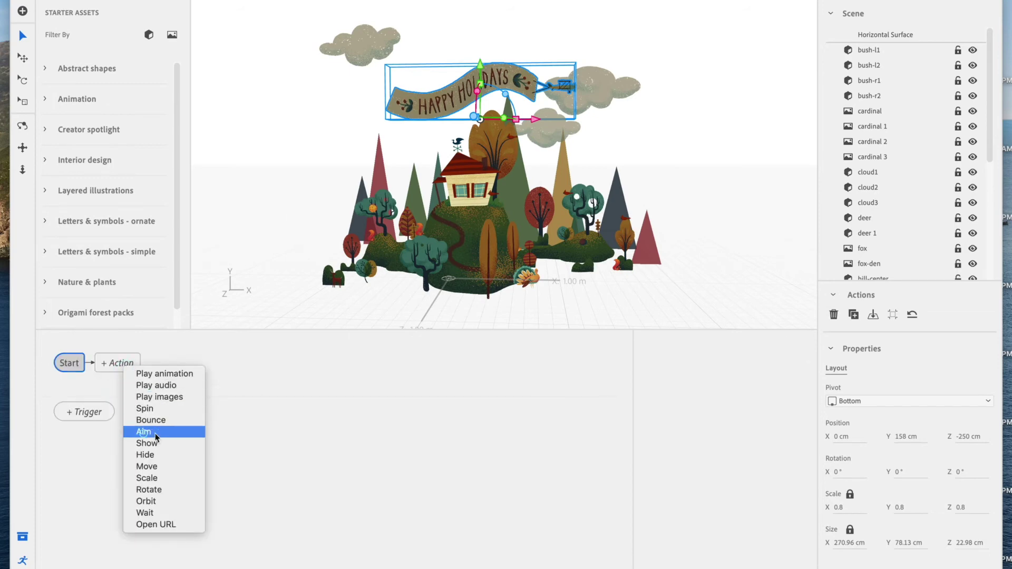
left_click(143, 432)
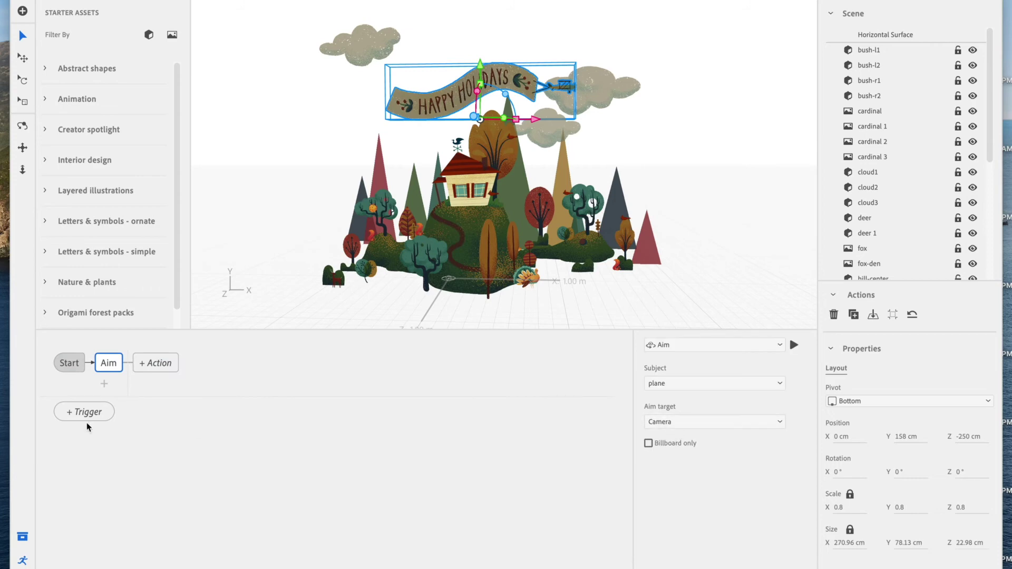
left_click(104, 384)
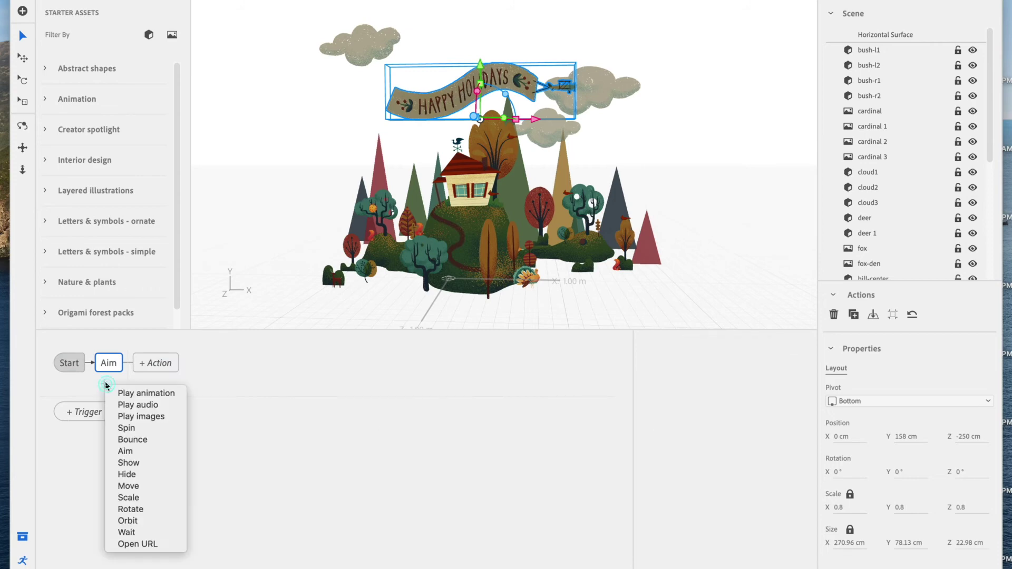
left_click(129, 521)
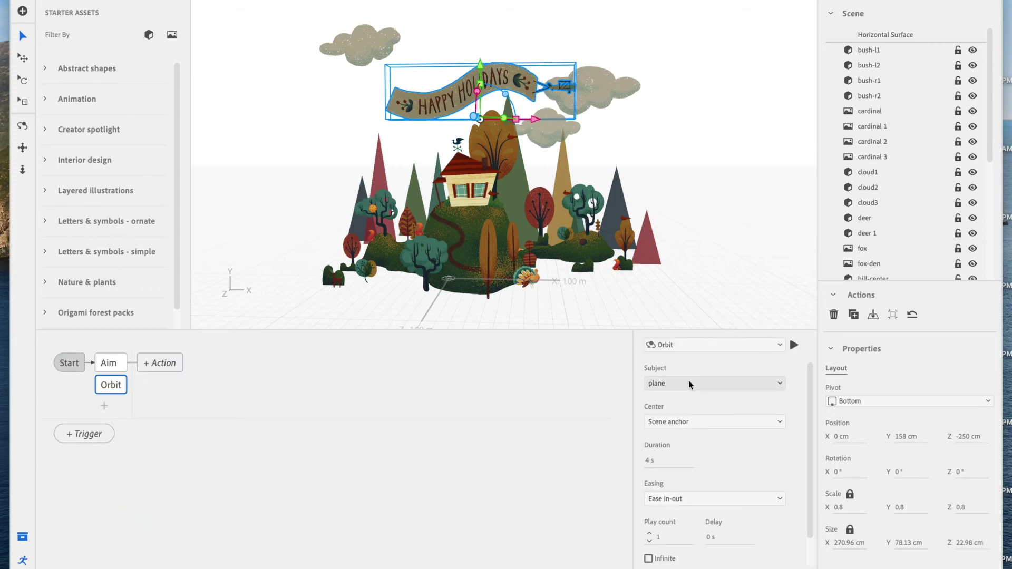
Orbit around the Camera over 35 s, looping infinitely, and start the preview.
left_click(678, 423)
left_click(692, 18)
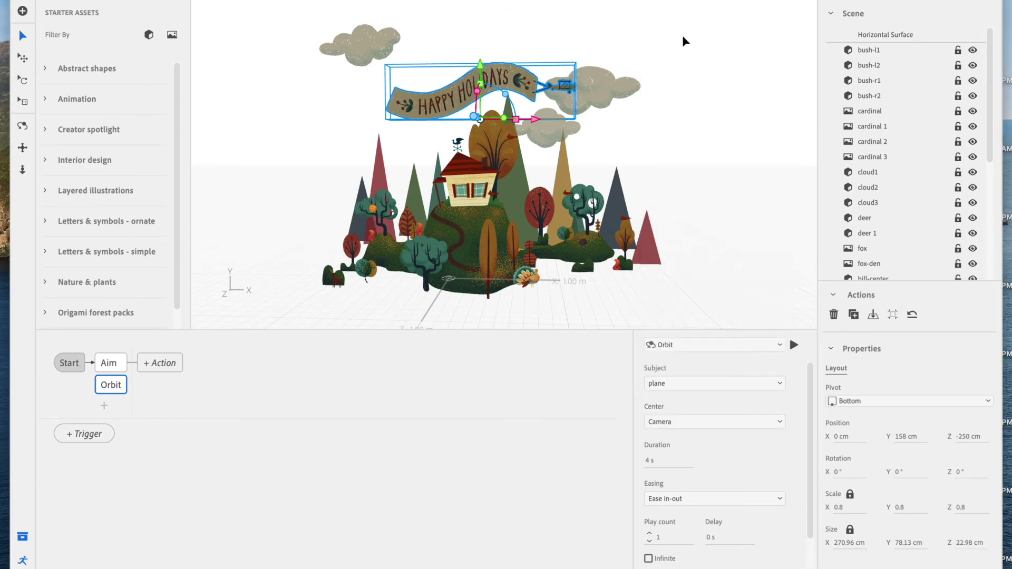
left_click(649, 460)
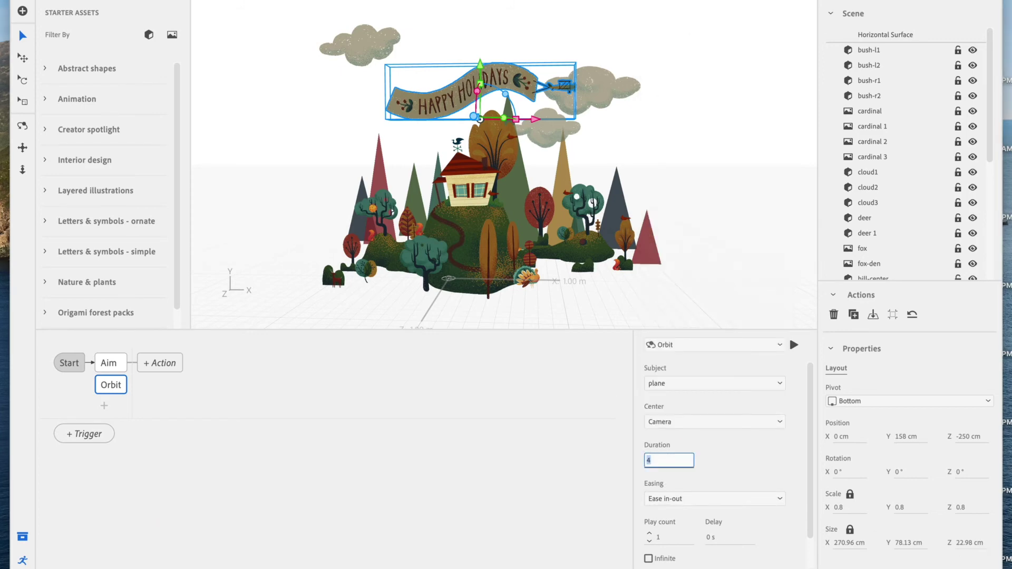
type("35")
key("Return")
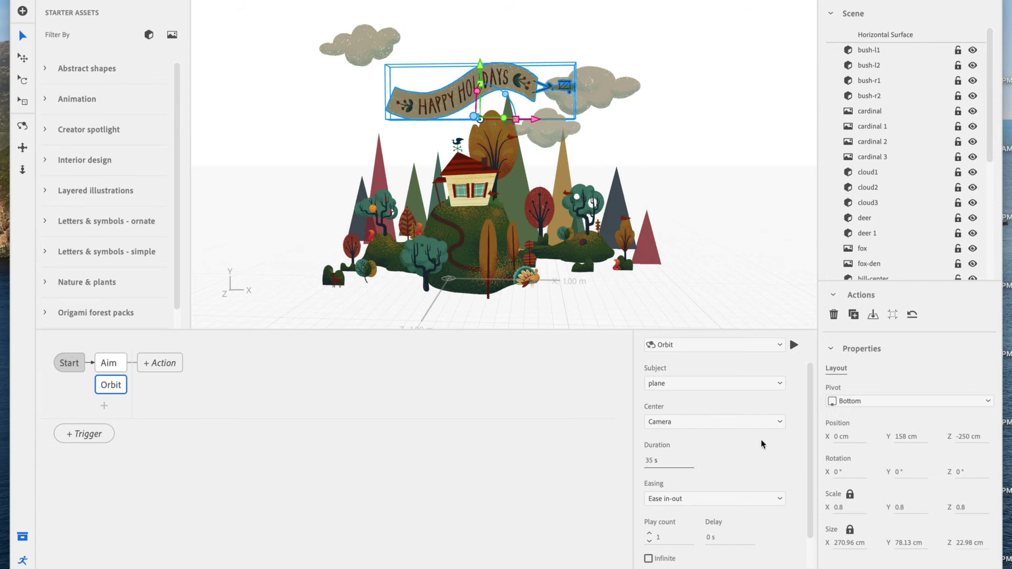
scroll(744, 454, "down", 1)
left_click(666, 524)
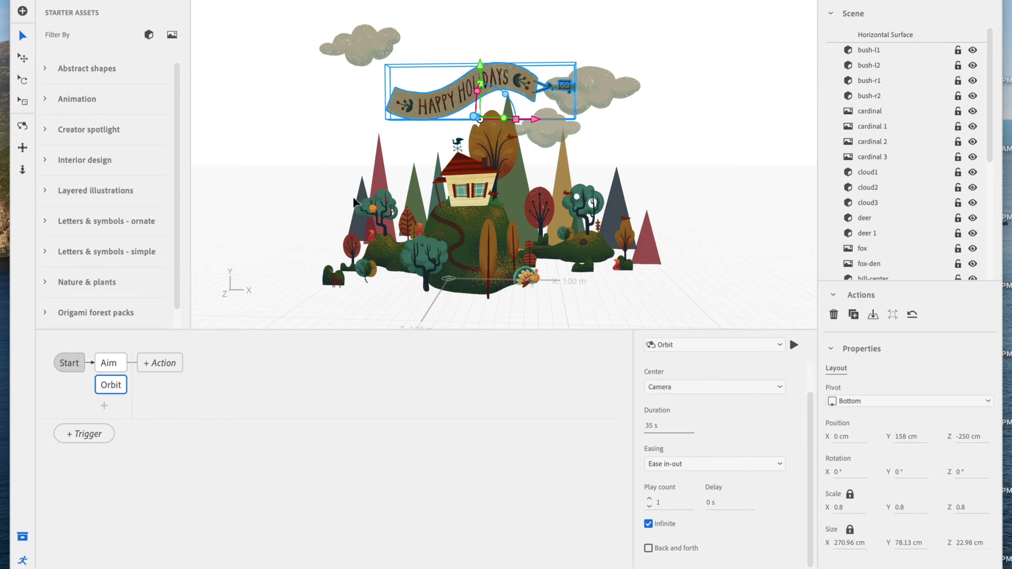
left_click(132, 5)
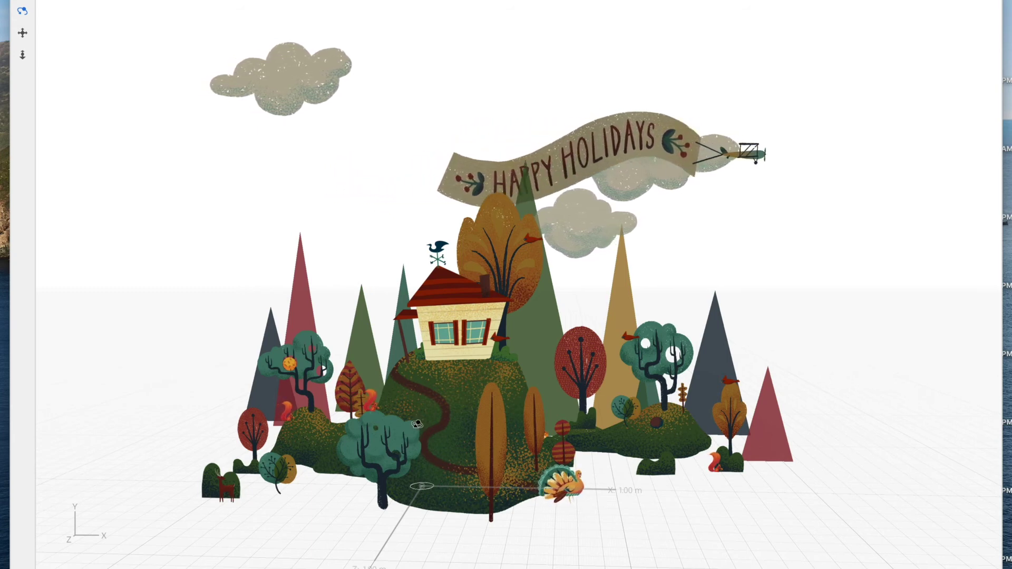
Tap the house to test its window animation, then leave the preview with Esc.
left_click(446, 369)
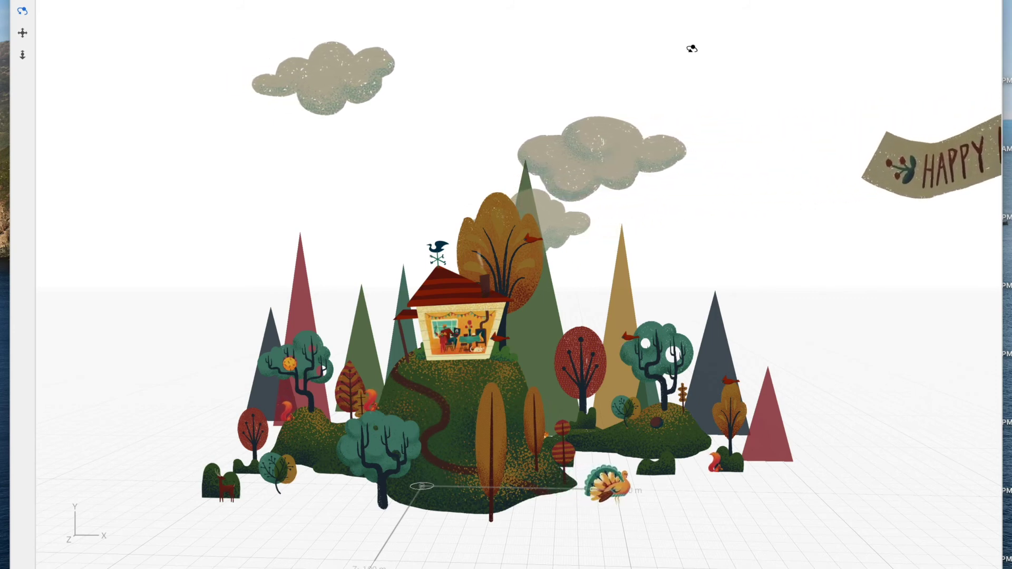
key("Escape")
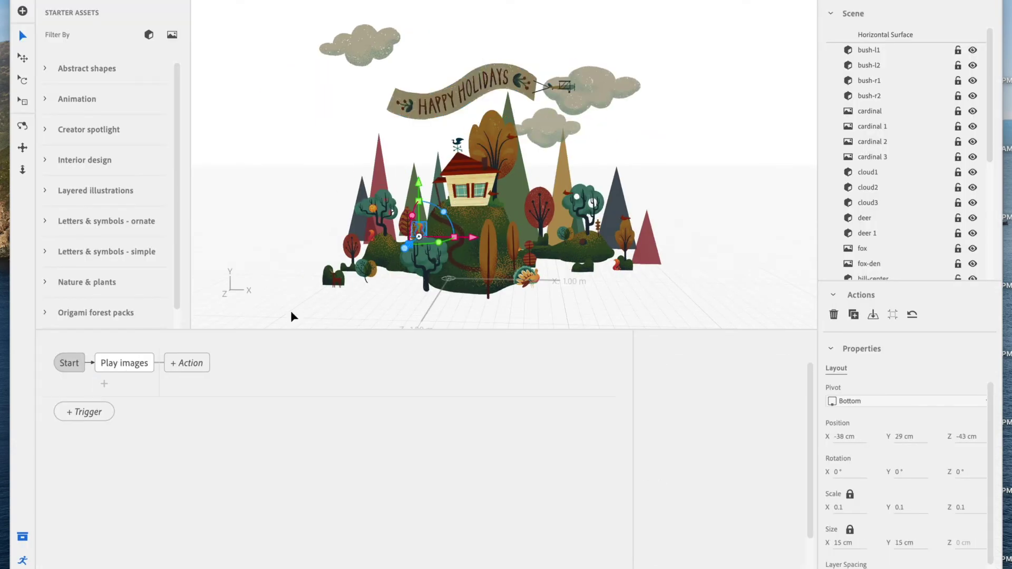
Delay the squirrel's Play images action by 1 s.
left_click(109, 365)
scroll(766, 495, "down", 2)
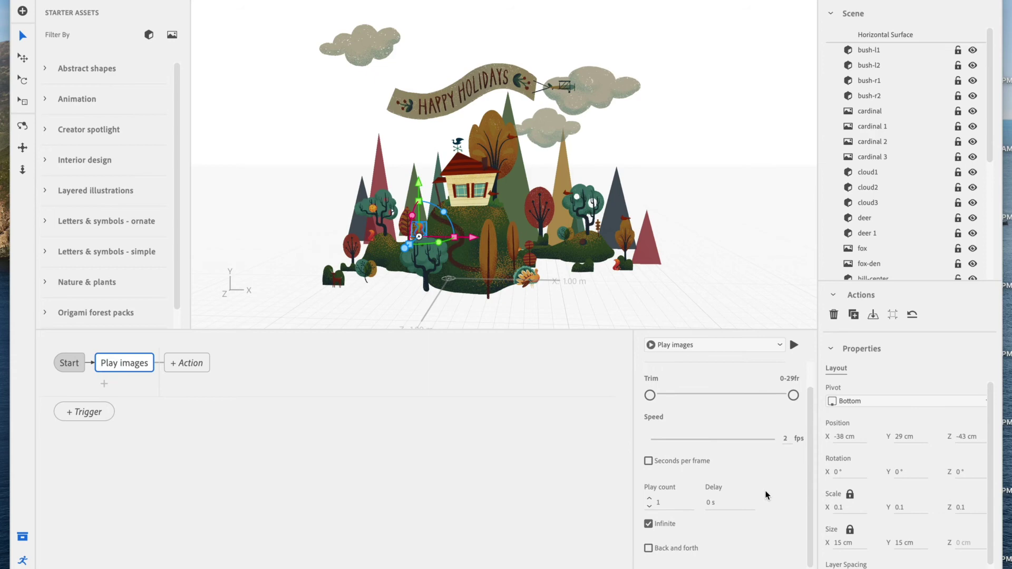
left_click(709, 504)
type("1")
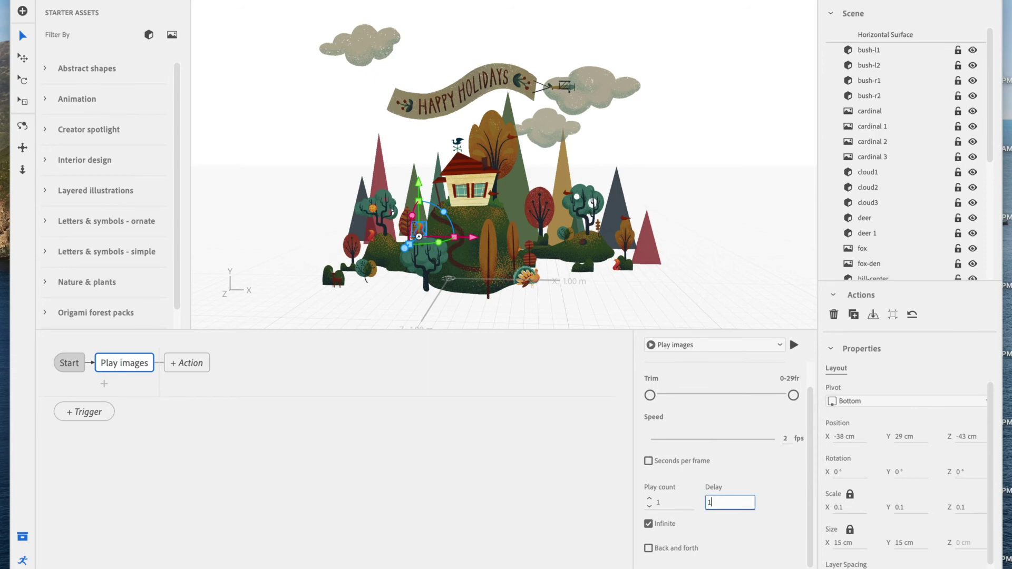
key("Return")
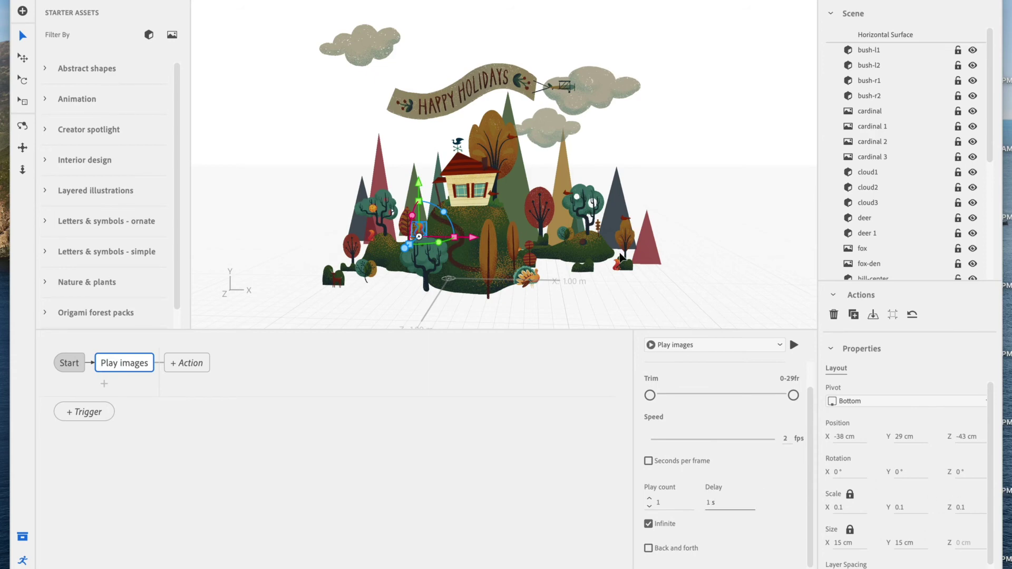
Delay squirrel 1's Play images action by 0.5 s.
left_click(622, 266)
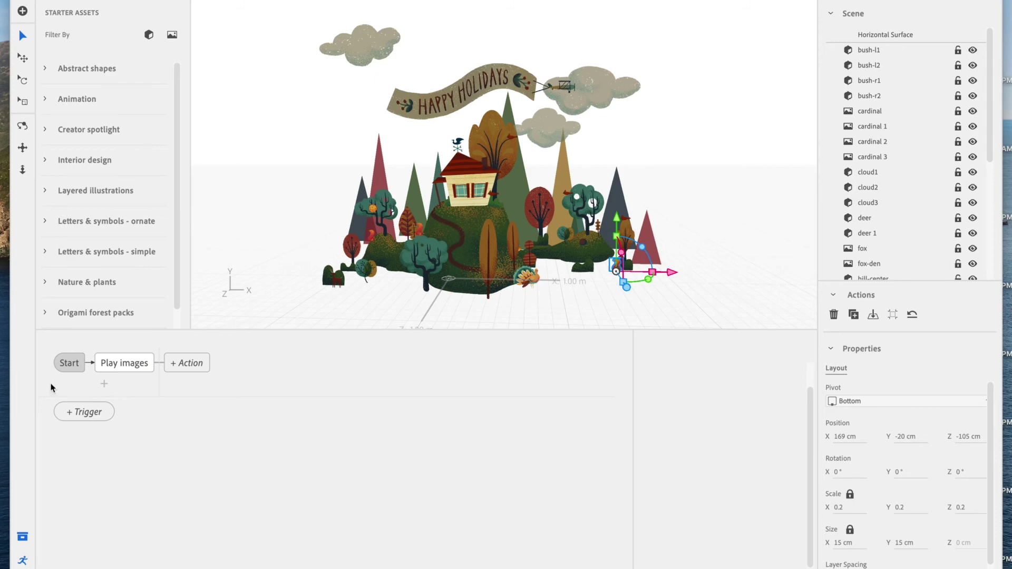
left_click(116, 367)
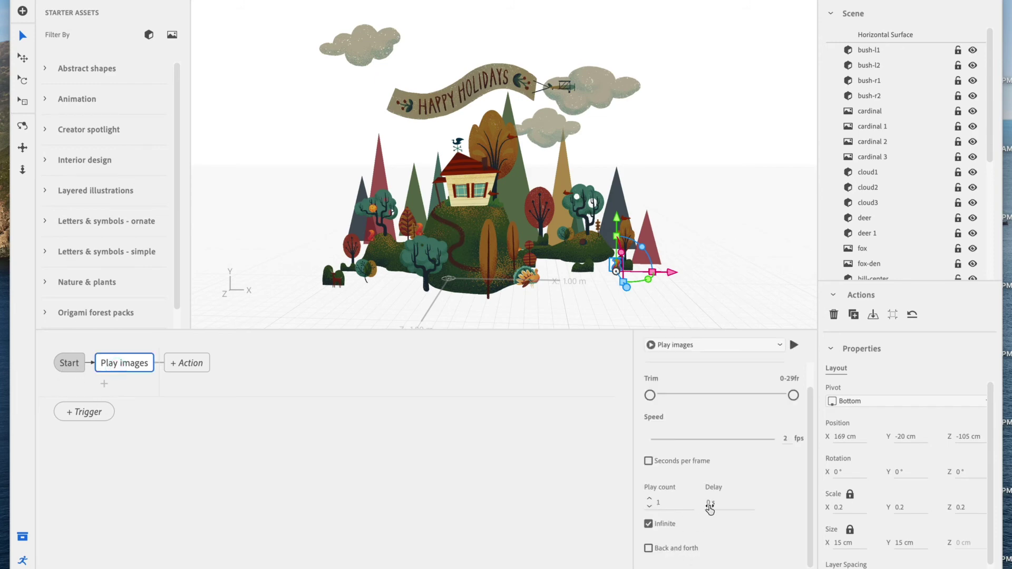
left_click(710, 505)
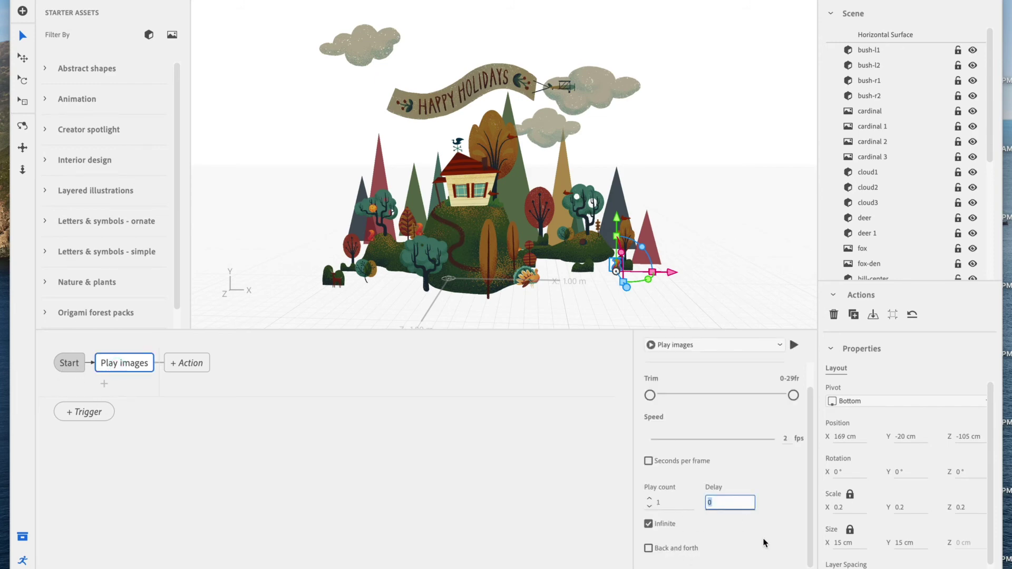
type("0.5")
key("Return")
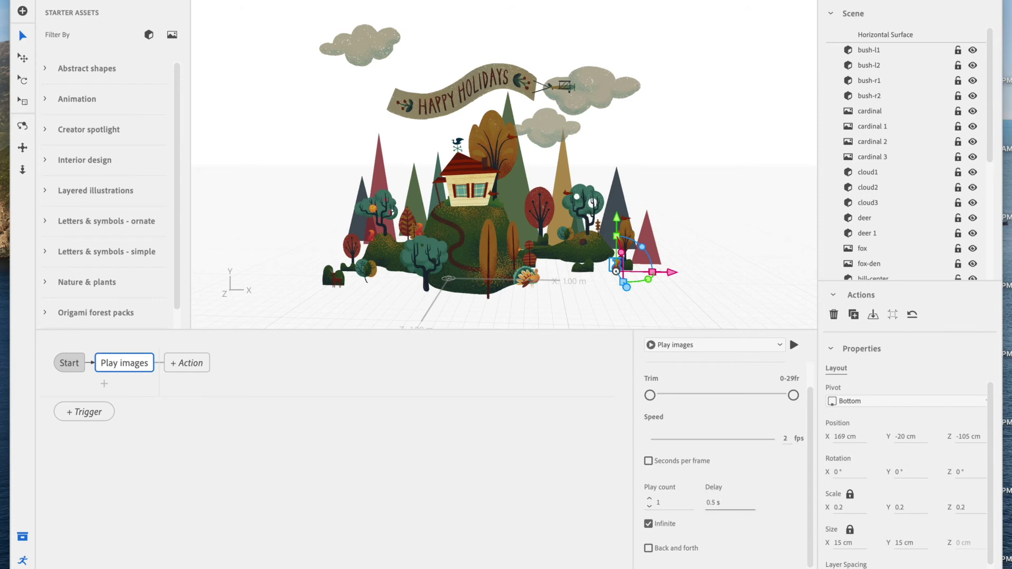
Play the holiday hill scene in a full-window preview with Super+P.
key("super+p")
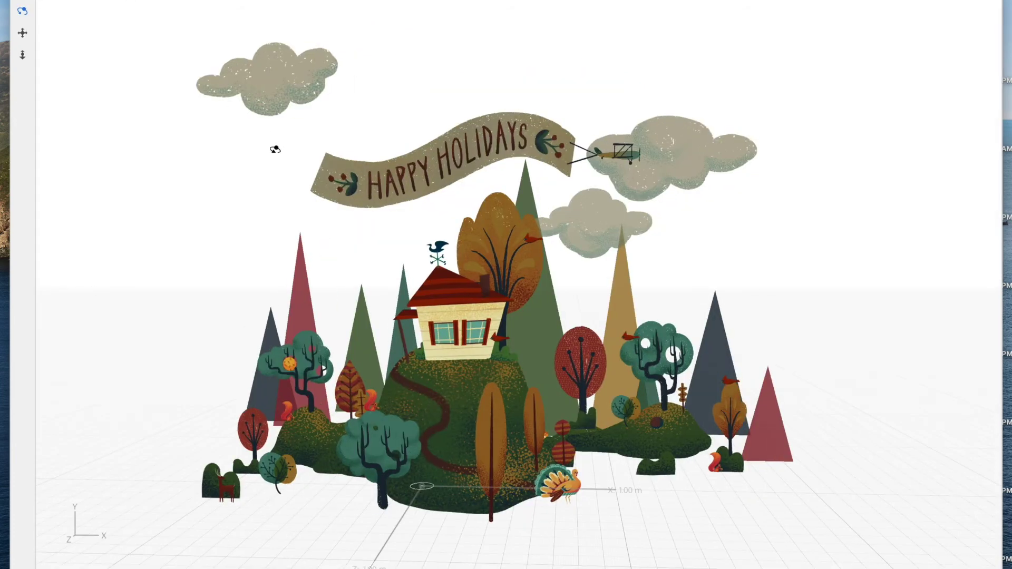